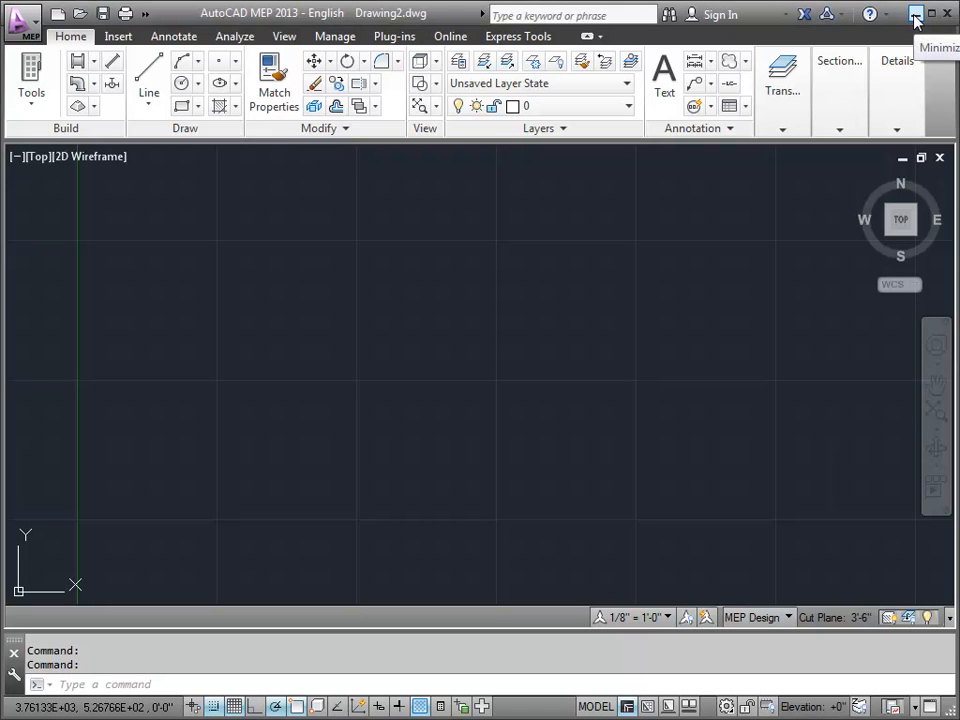
Step: Switch to the other AutoCAD MEP session with Drawing1.dwg and review its full layer list in the Layer Properties Manager, then close it
left_click(897, 66)
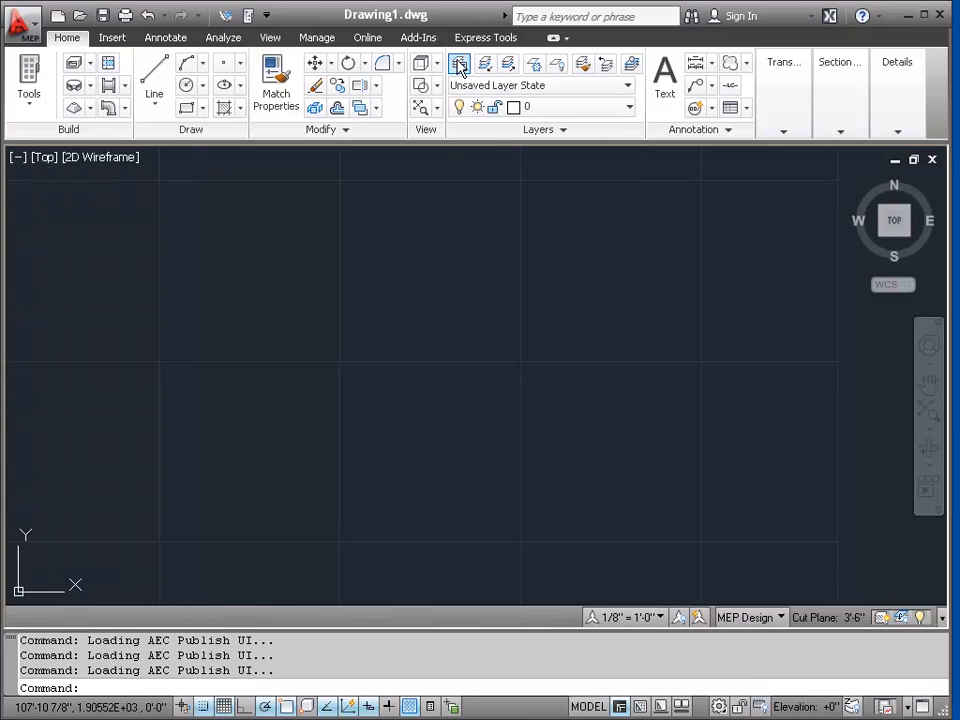
left_click(459, 64)
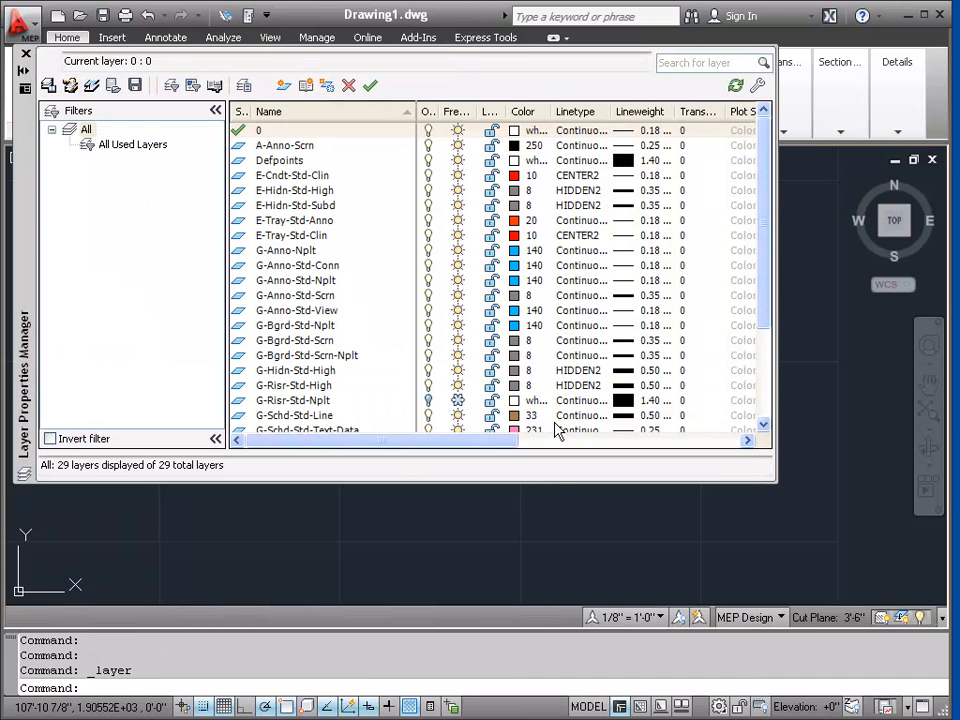
left_click_drag(574, 483, 572, 656)
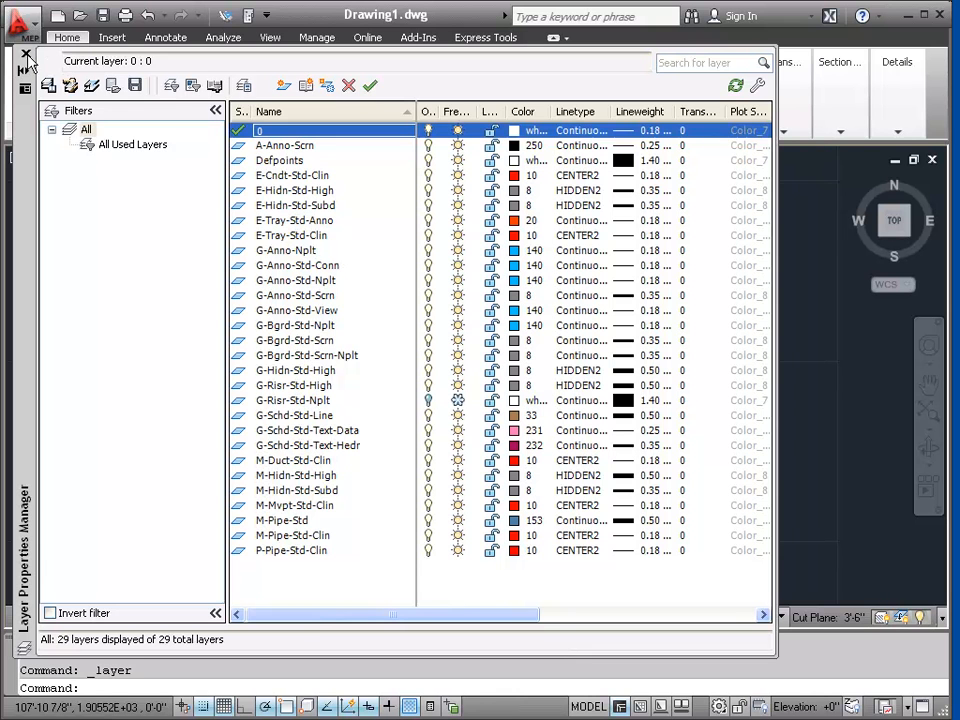
left_click(25, 53)
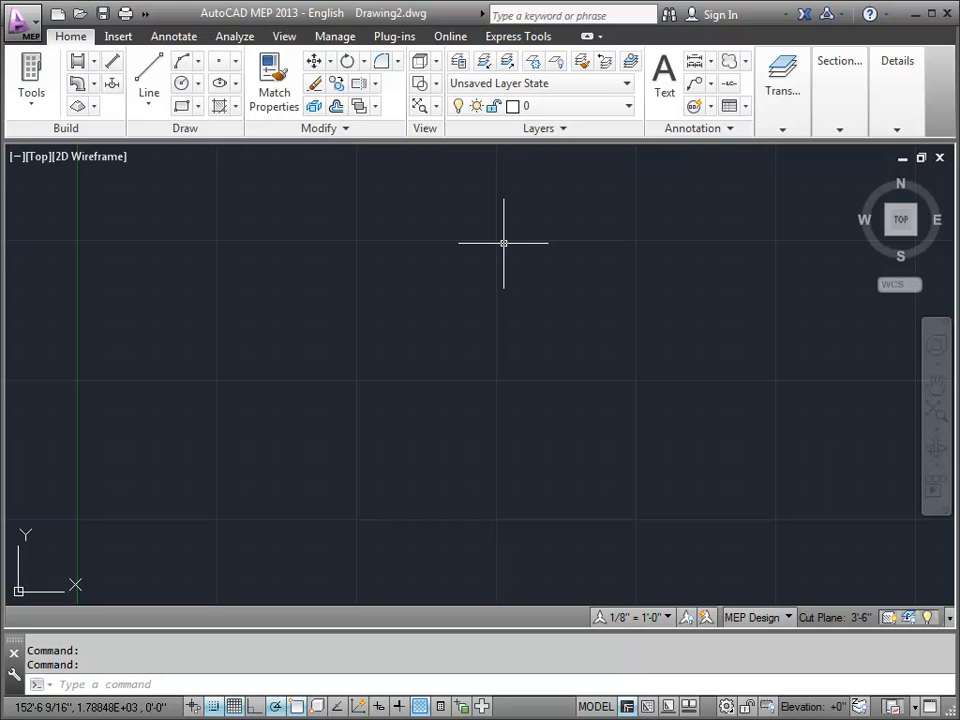
Step: Review the layers of Drawing2.dwg in the Layer Properties Manager, repositioning it into view, and close it
left_click(458, 63)
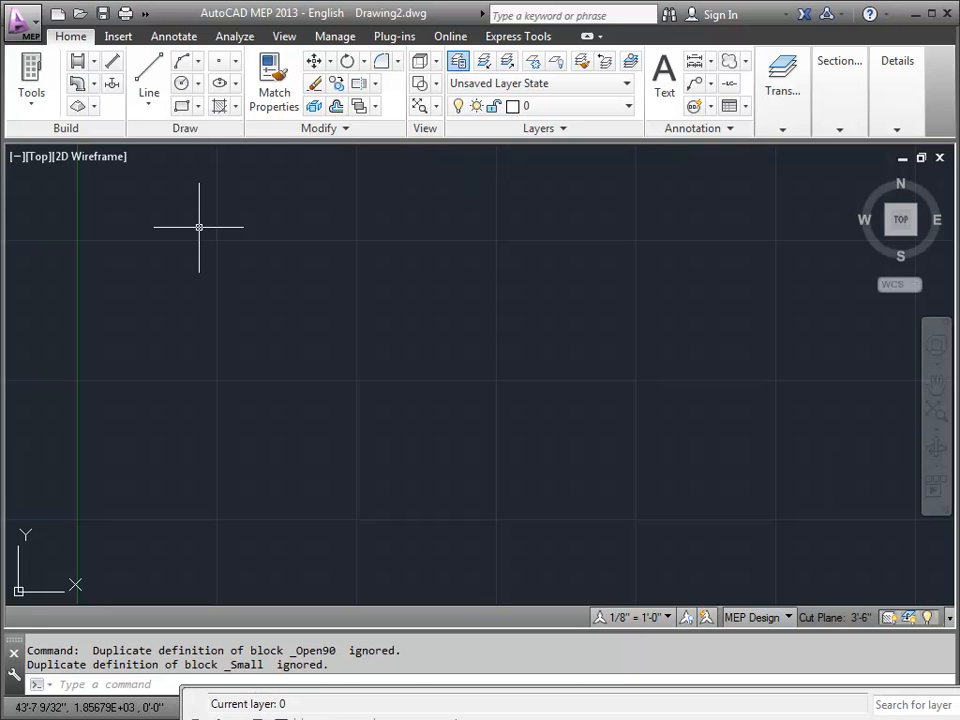
left_click_drag(959, 719, 870, 314)
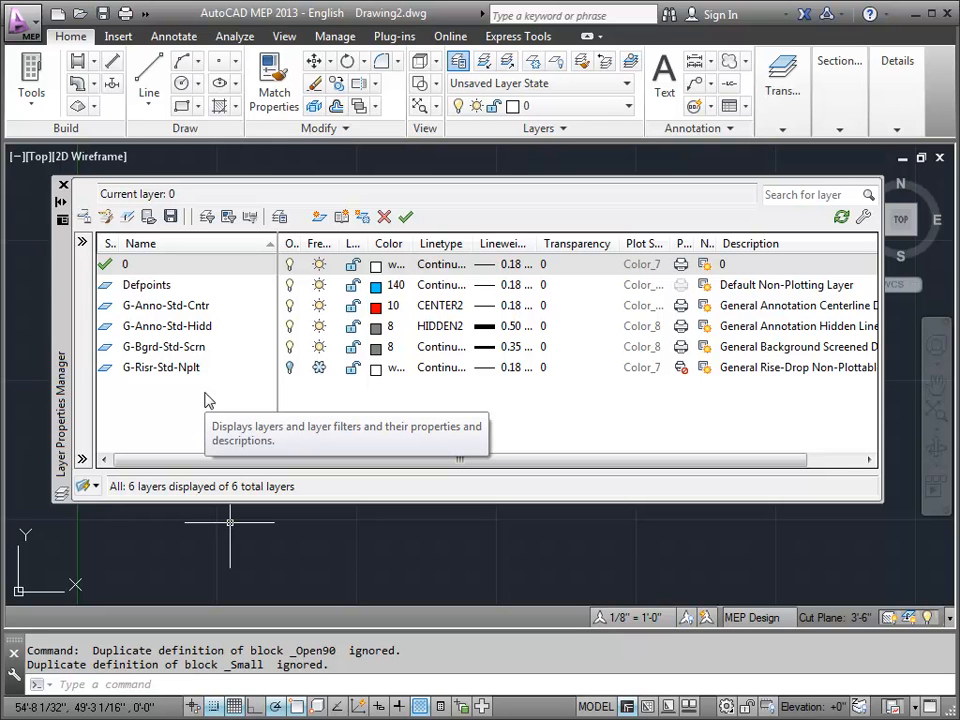
left_click(62, 186)
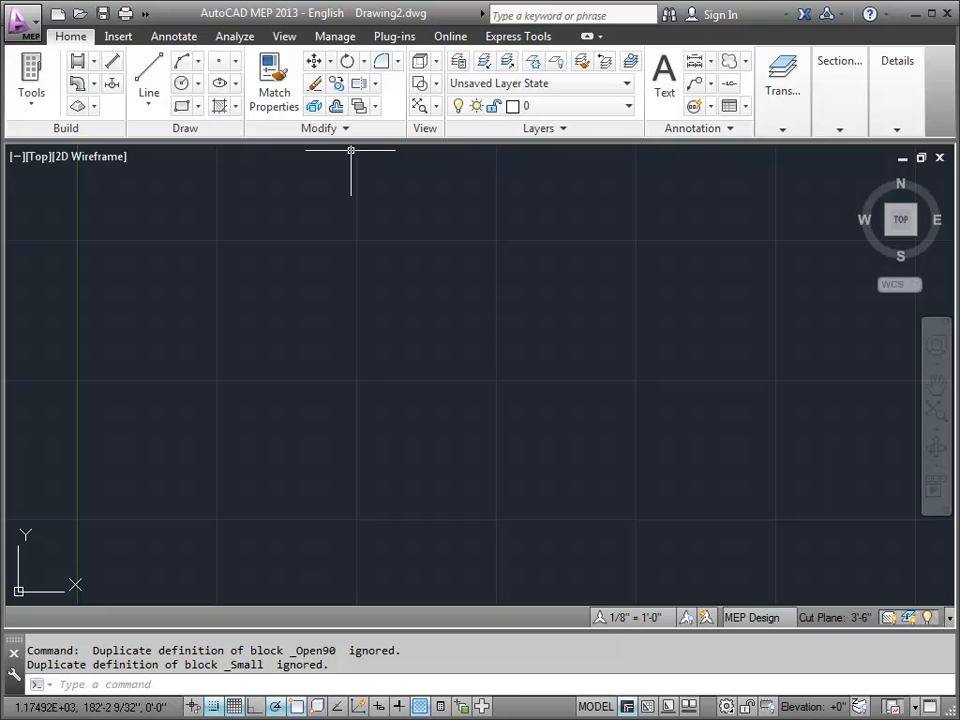
Step: Display the component properties of the Duct object's Plan representation in the Display Manager
left_click(340, 37)
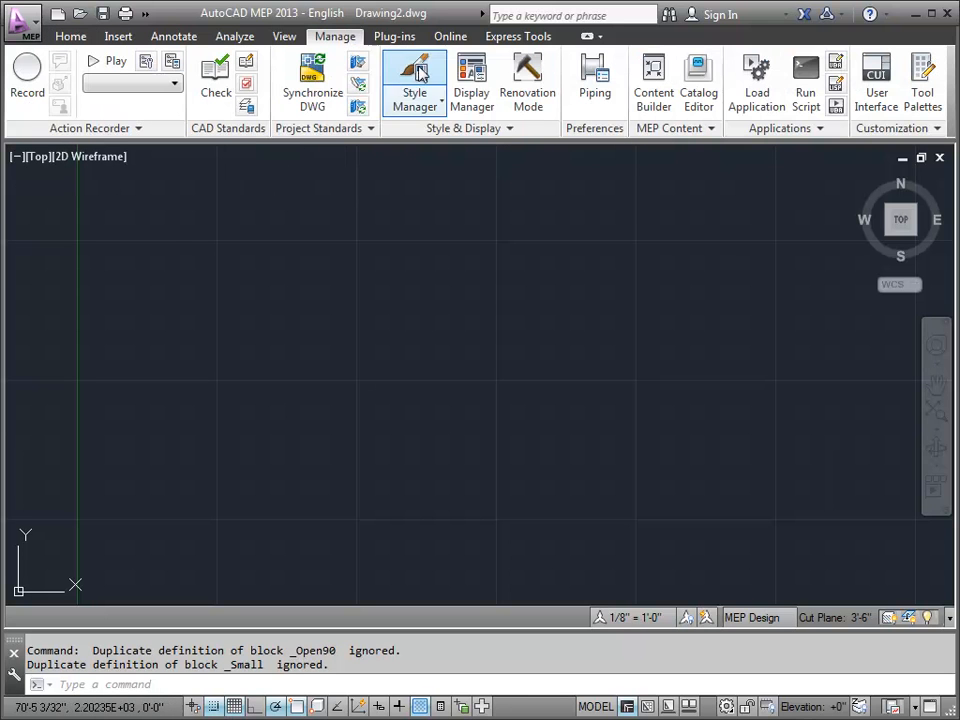
left_click(472, 88)
left_click_drag(540, 0, 311, 22)
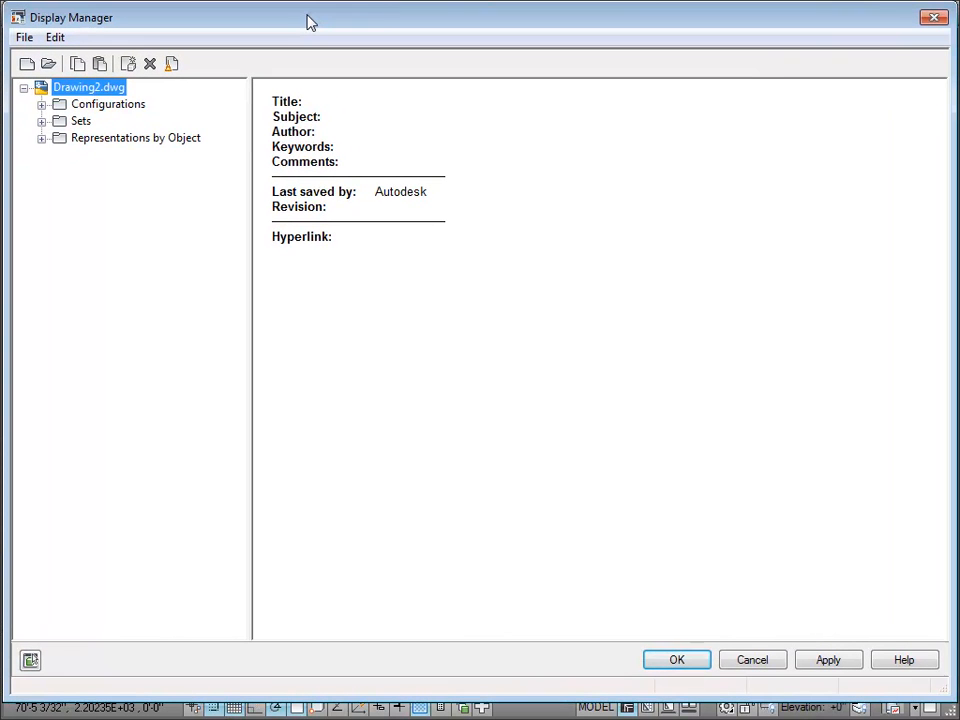
left_click(41, 138)
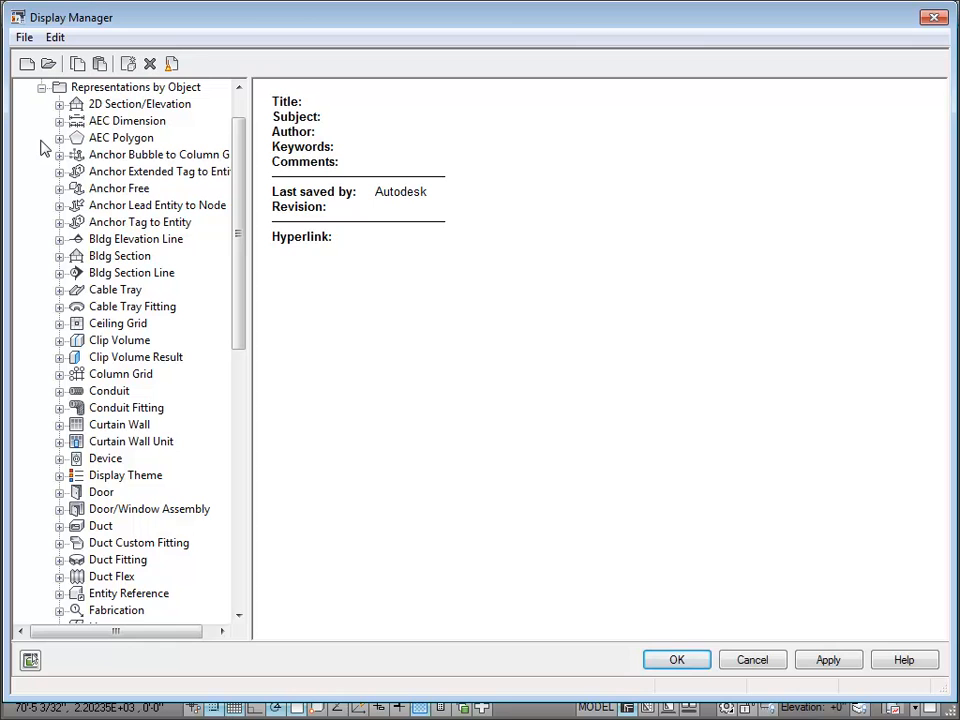
left_click(74, 527)
left_click(59, 526)
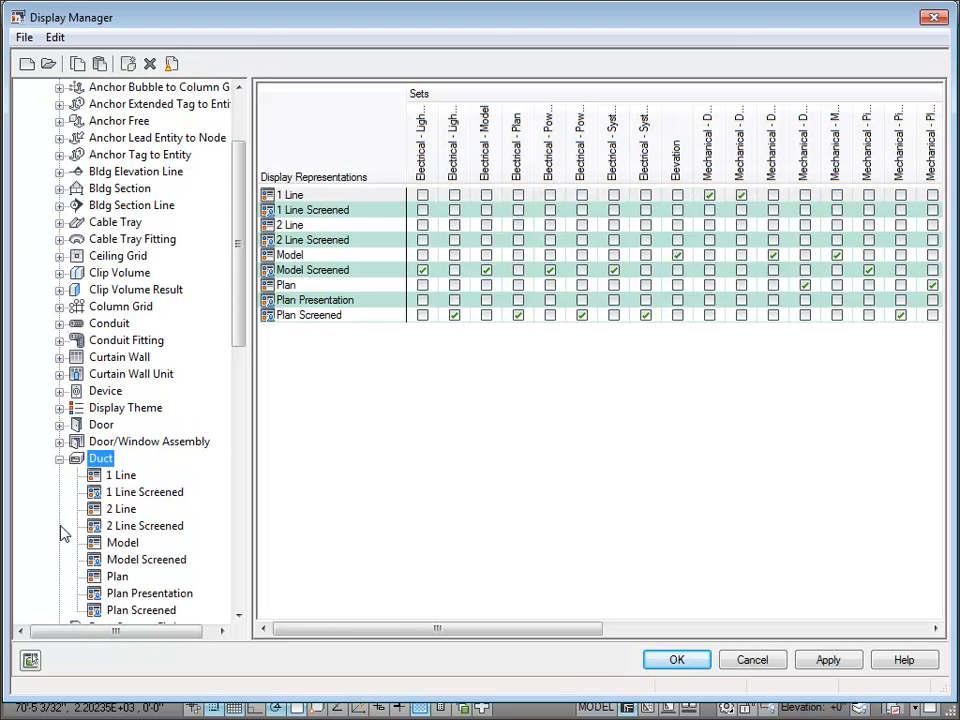
left_click(97, 580)
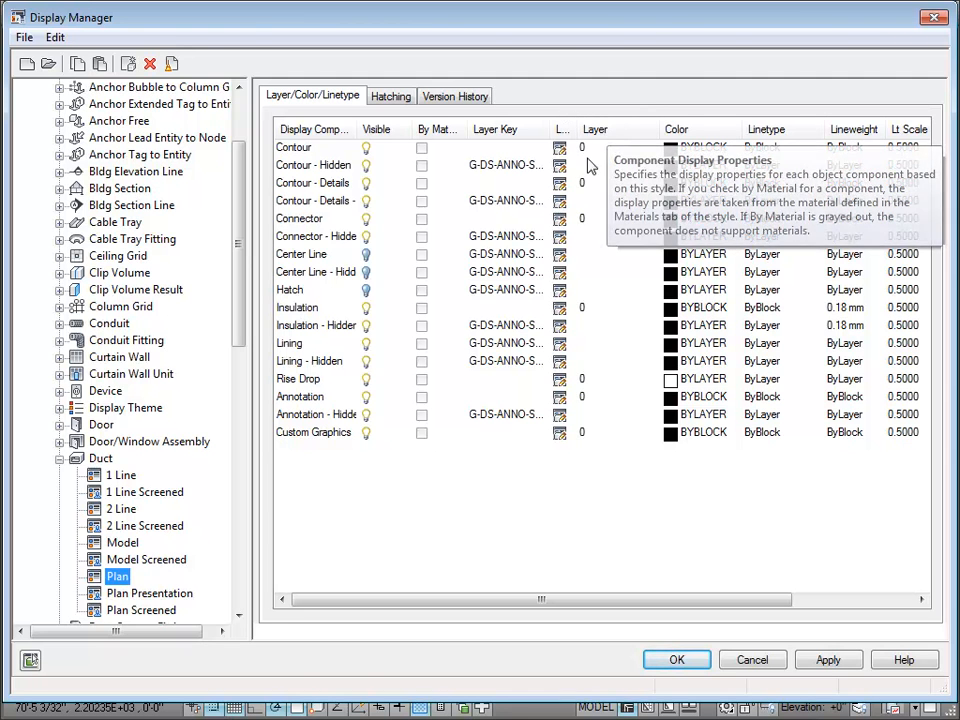
Step: Inspect the Contour - Hidden component's layer key, widen the Layer Key and Layer Overrides columns to read all assignments, and leave without changes
left_click(508, 167)
left_click(508, 167)
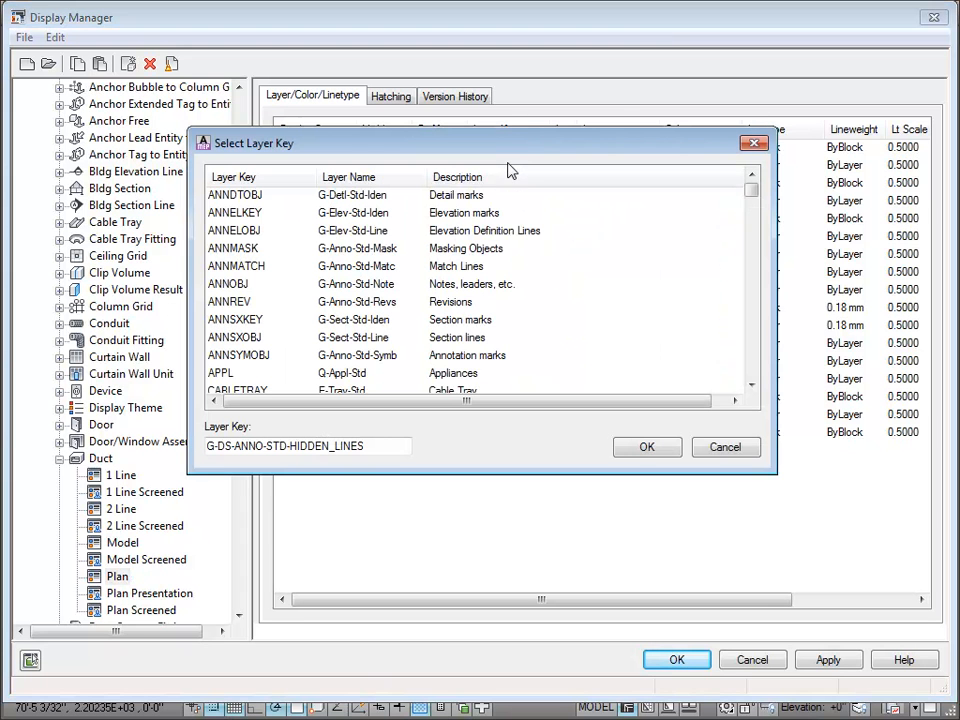
left_click(720, 449)
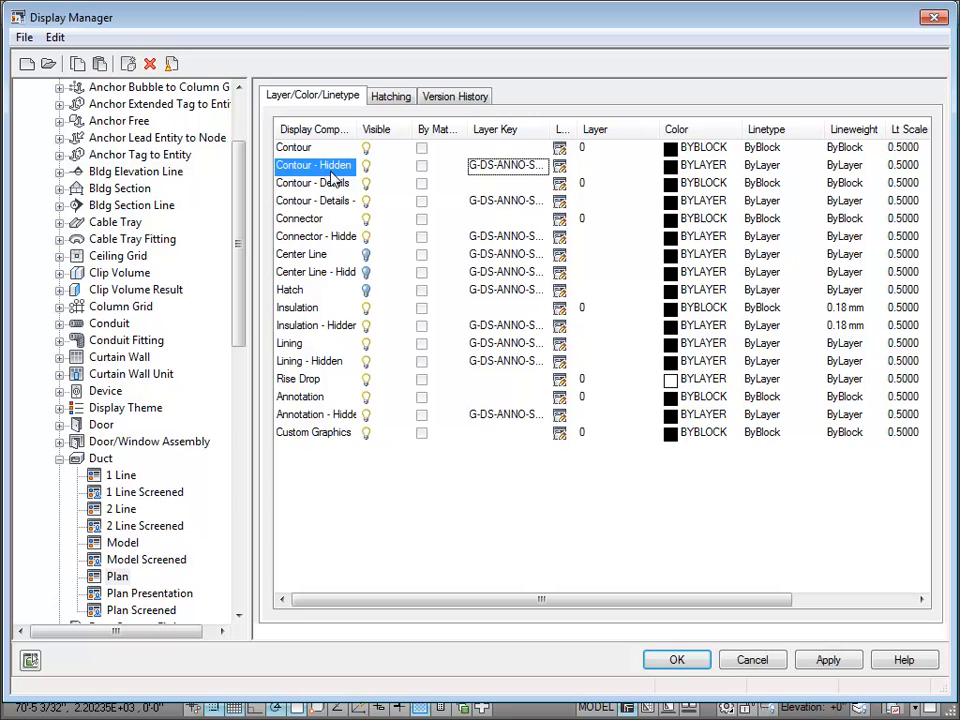
left_click(606, 171)
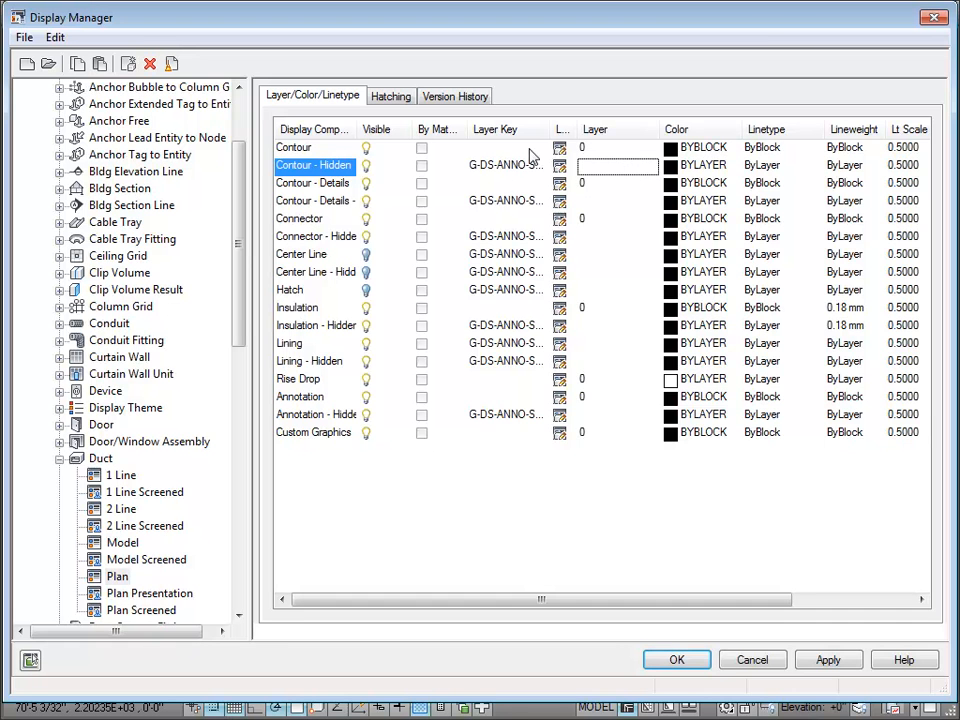
left_click_drag(547, 131, 643, 136)
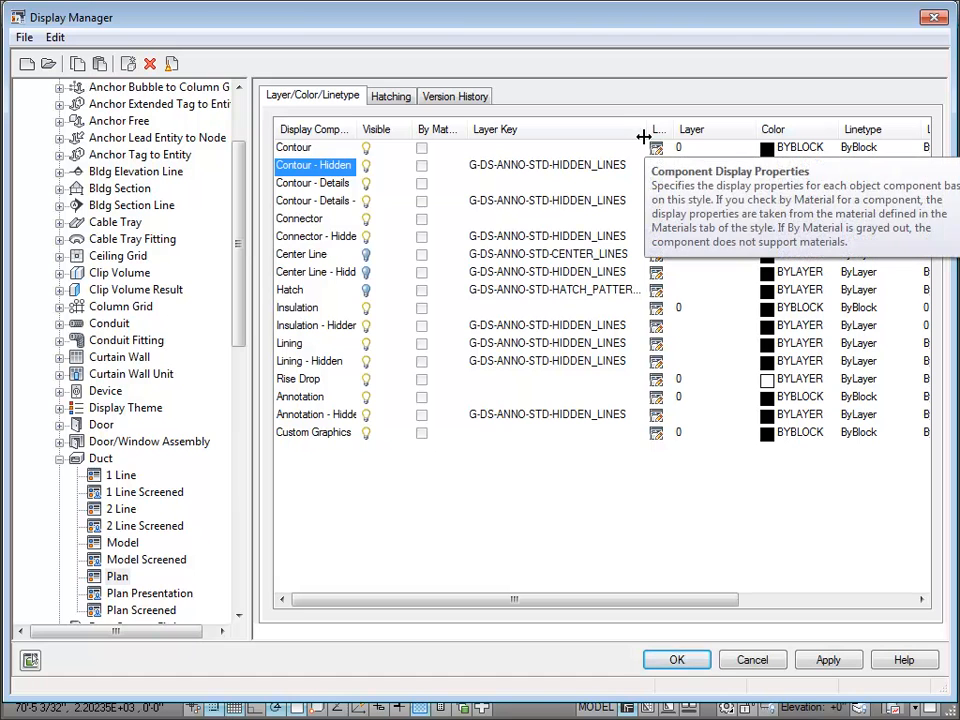
left_click_drag(669, 132, 744, 135)
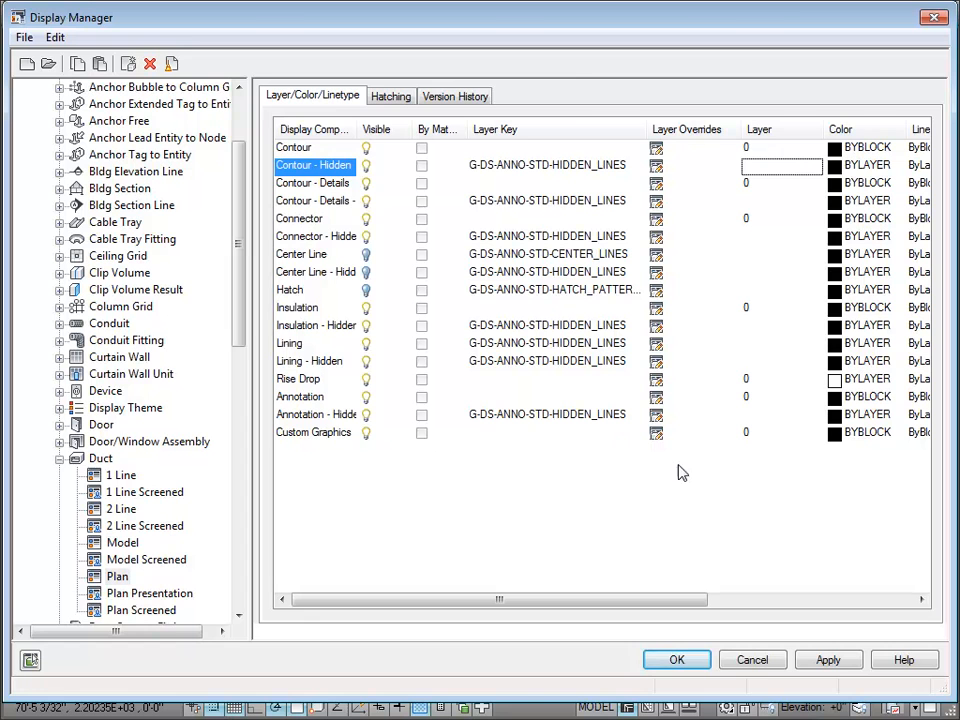
left_click(765, 667)
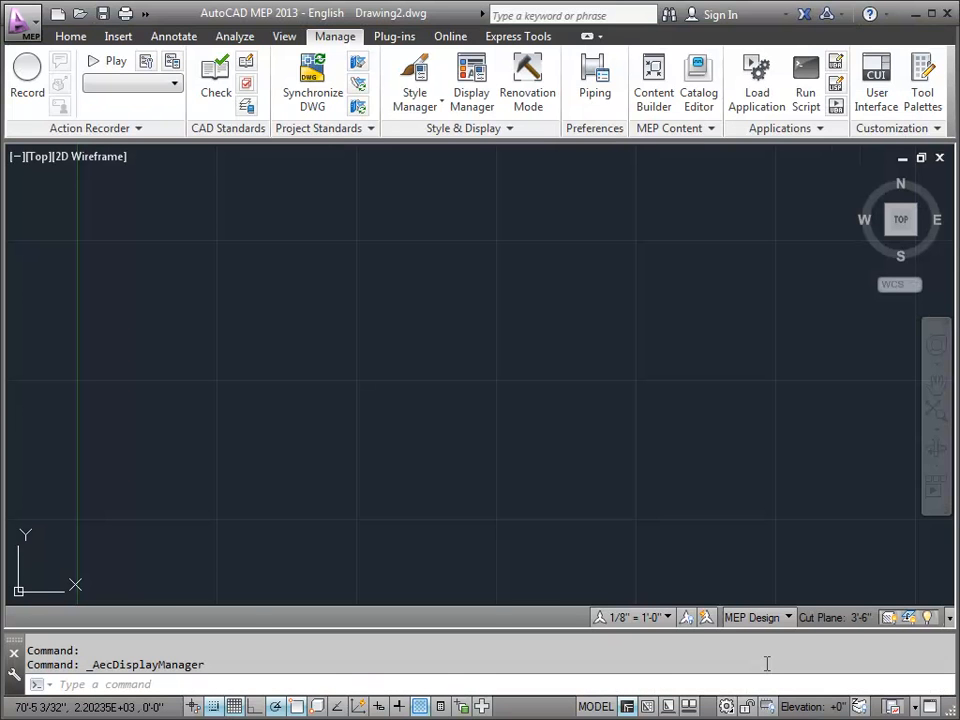
Step: Load AecbLayerStd.dwg from the content library's Layers folder into the Style Manager
left_click(409, 76)
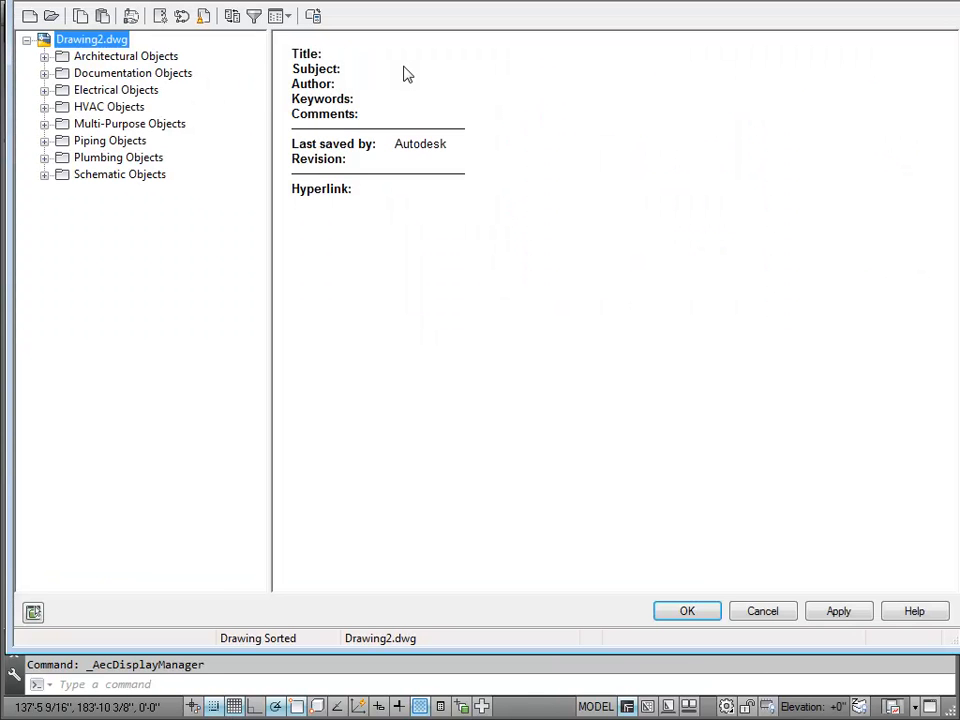
left_click(51, 16)
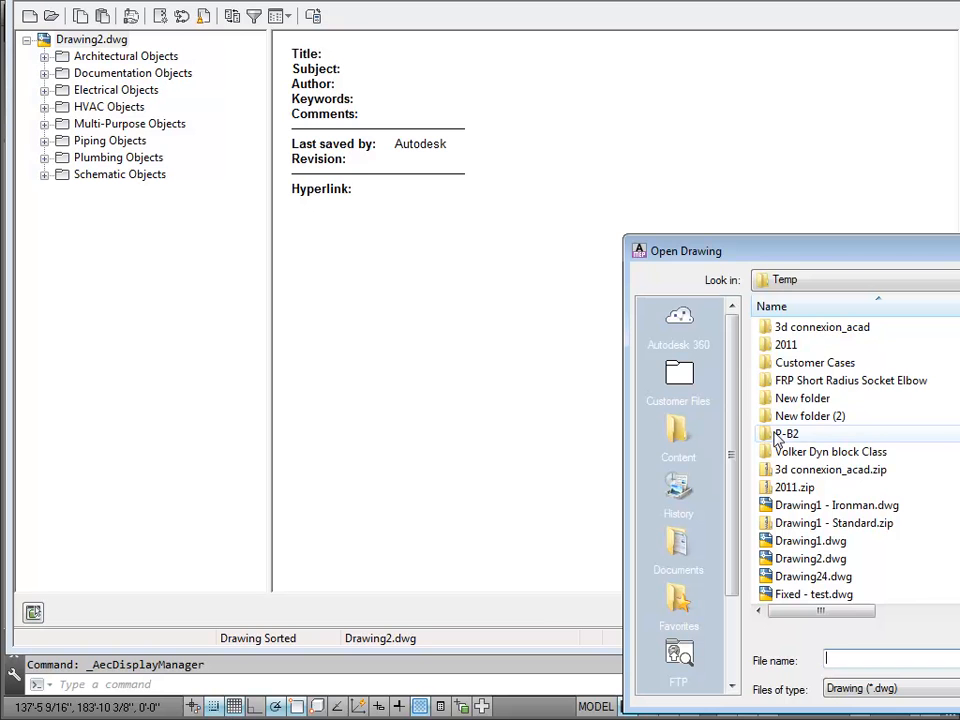
mouse_move(793, 251)
left_mouse_down()
mouse_move(470, 120)
mouse_move(335, 163)
left_mouse_up()
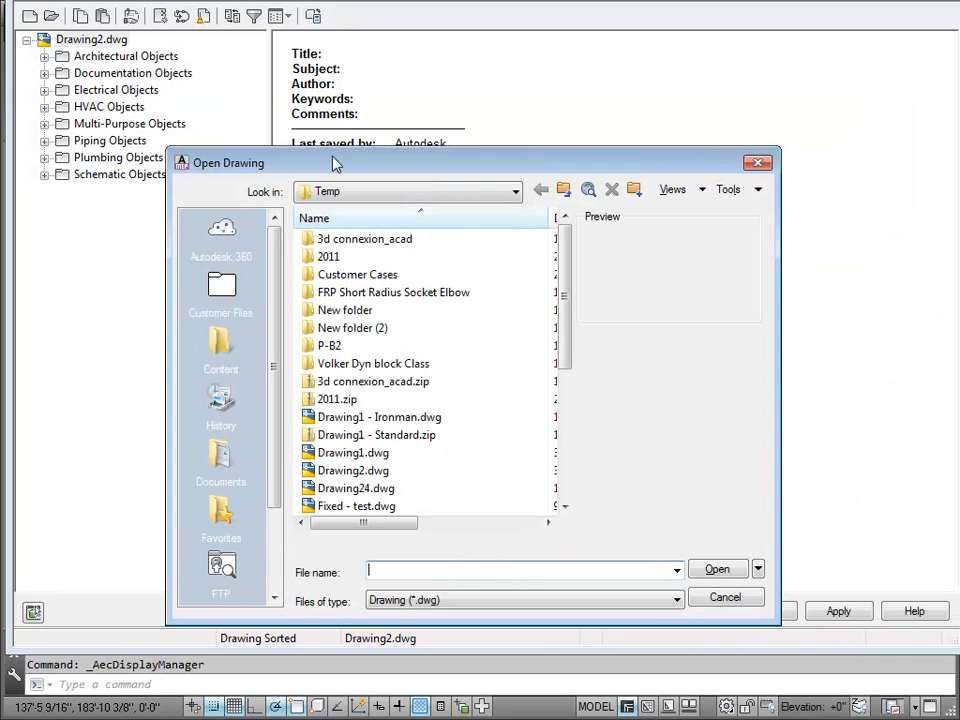
left_click(221, 343)
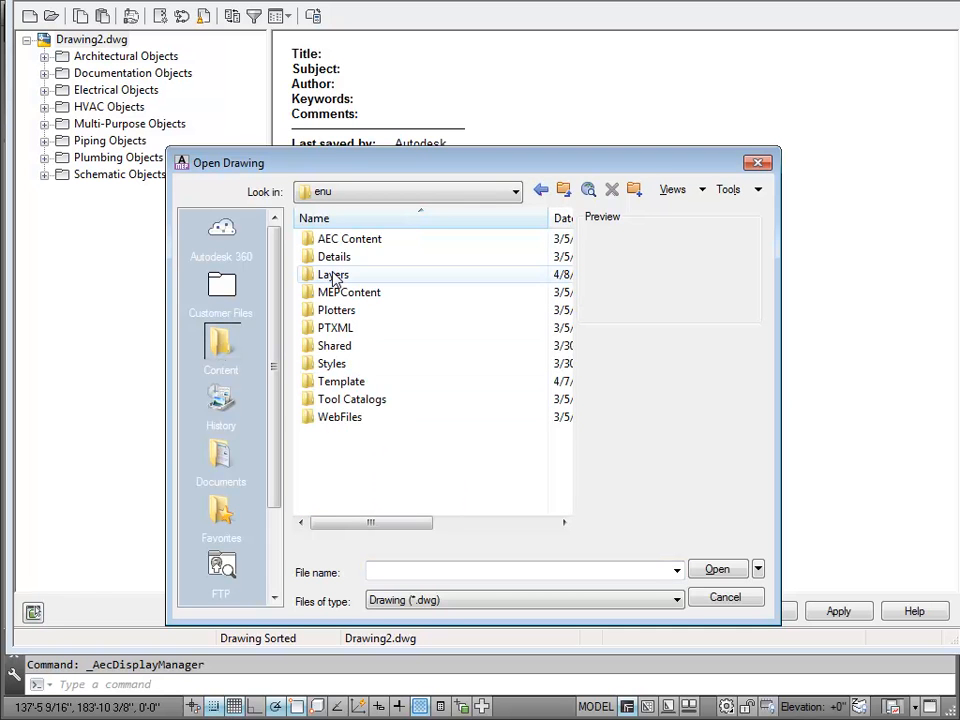
double_click(333, 276)
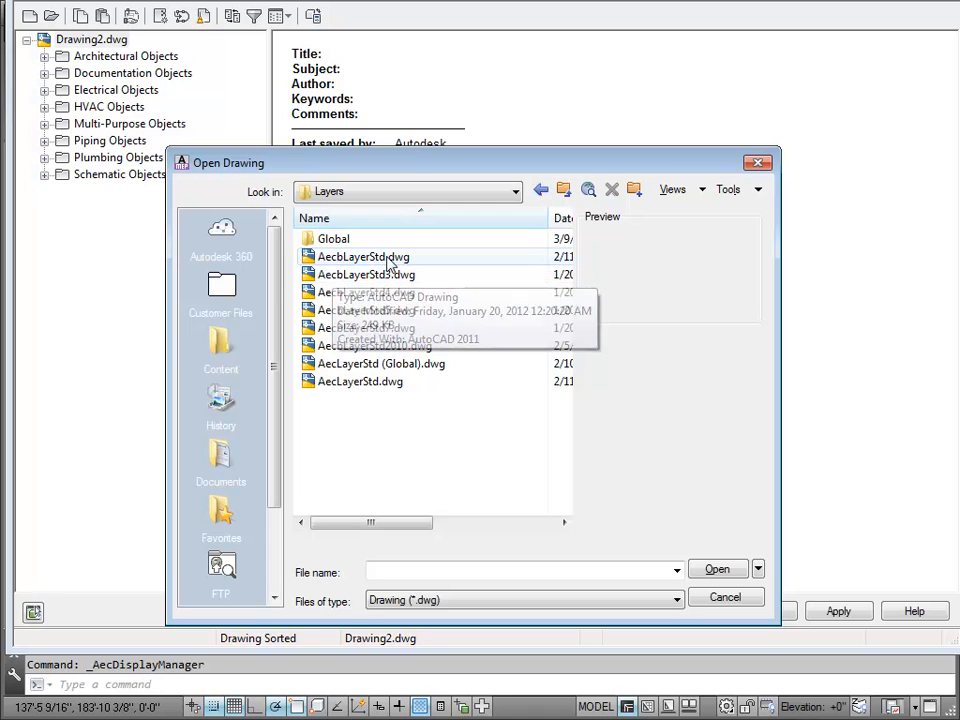
left_click(388, 258)
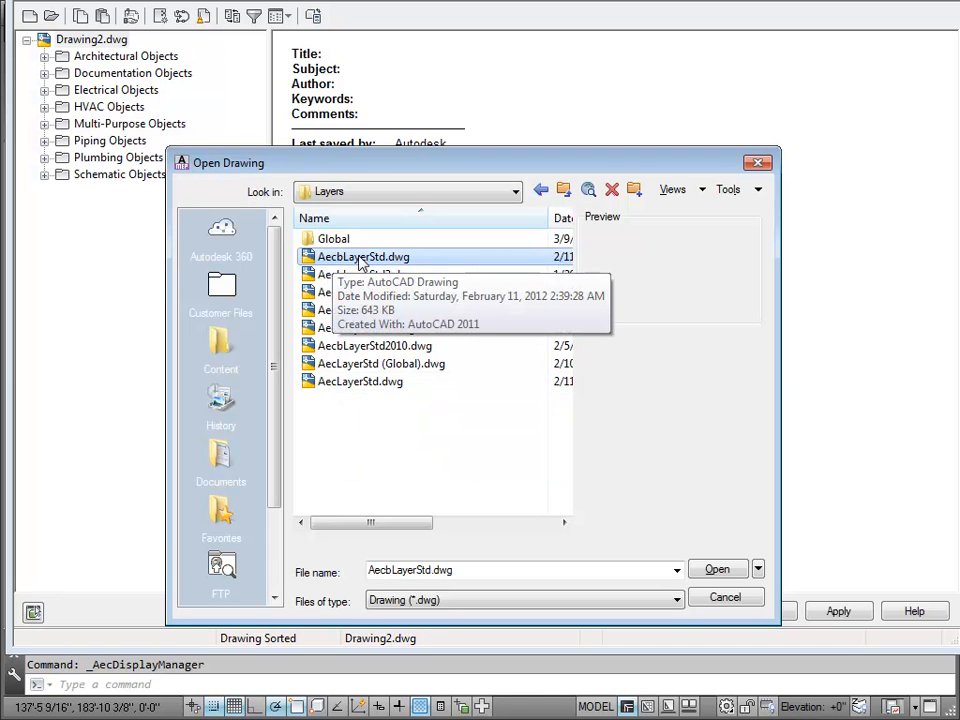
left_click(717, 569)
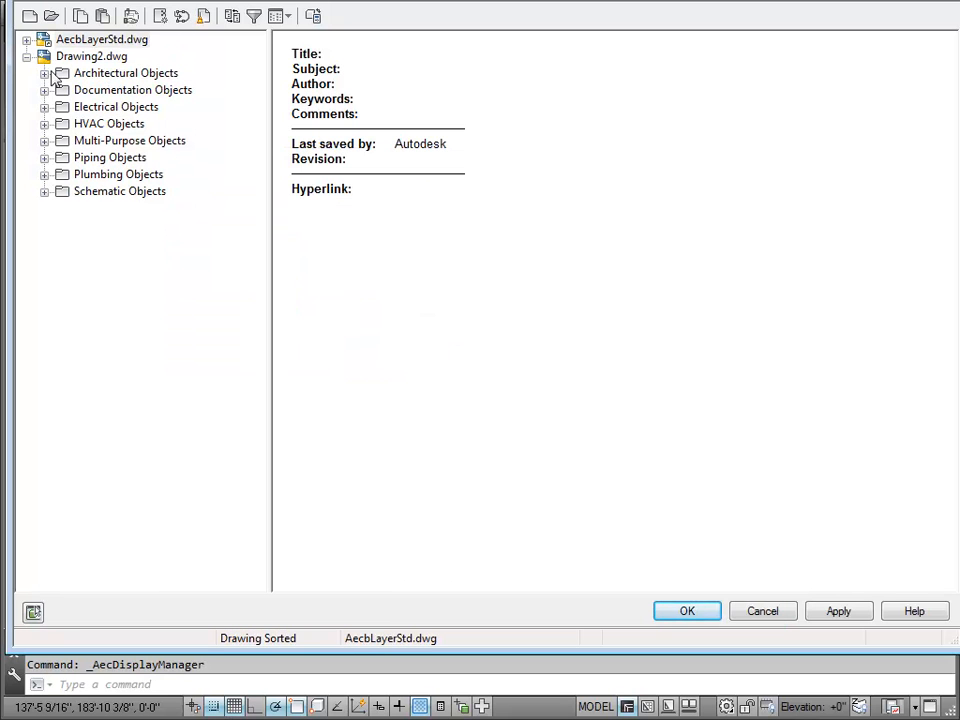
Step: Show the keys of the MEP Object - AIA 256 Color layer key style in AecbLayerStd.dwg
left_click(26, 40)
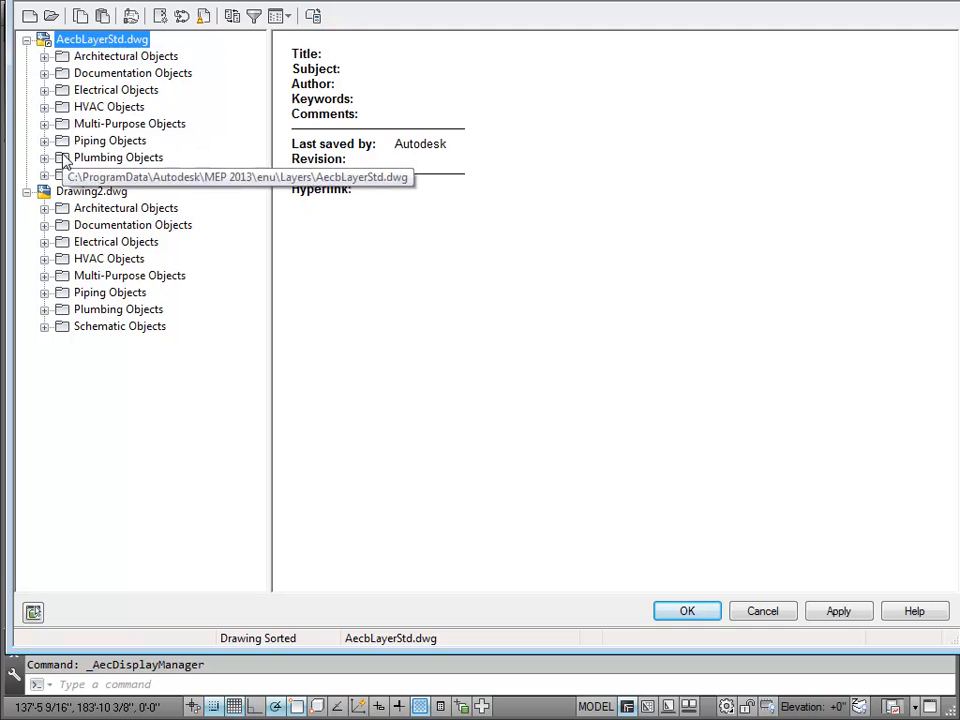
left_click(44, 124)
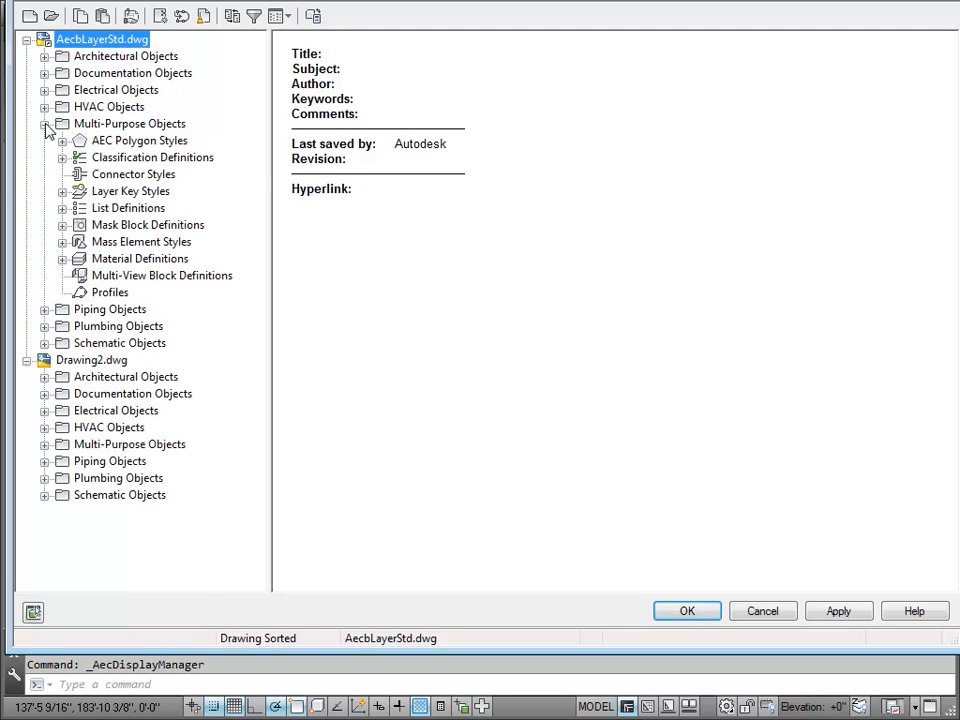
left_click(62, 191)
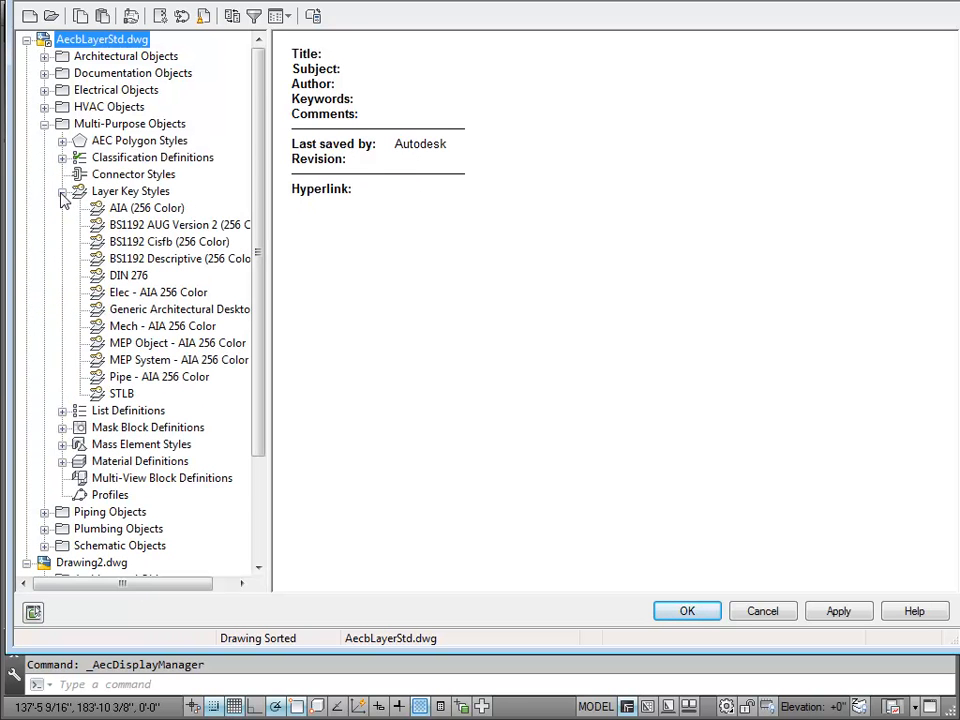
left_click(156, 344)
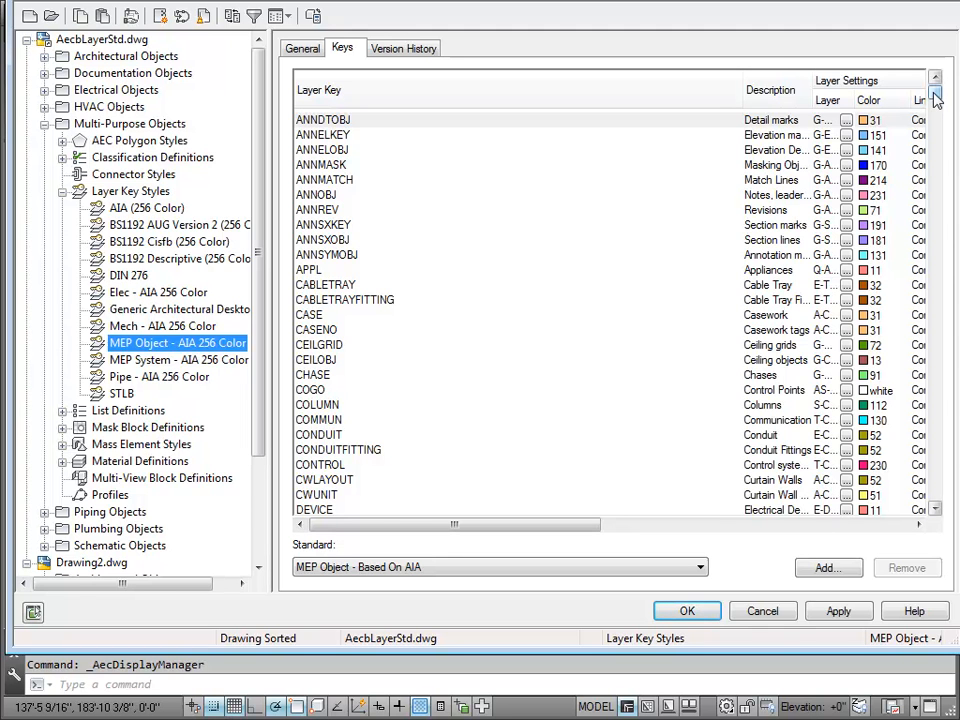
Step: Find the G-DS-ANNO-STD-HIDDEN_LINES key and widen the Layer column to examine its assigned layer and color
left_click_drag(935, 97, 935, 110)
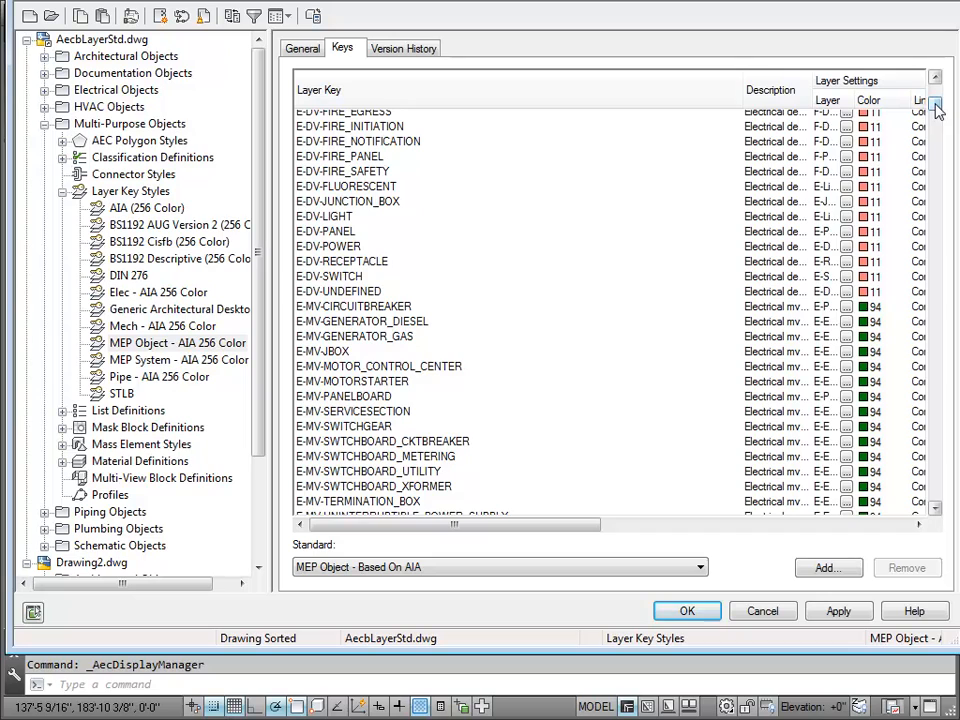
left_click_drag(937, 103, 936, 302)
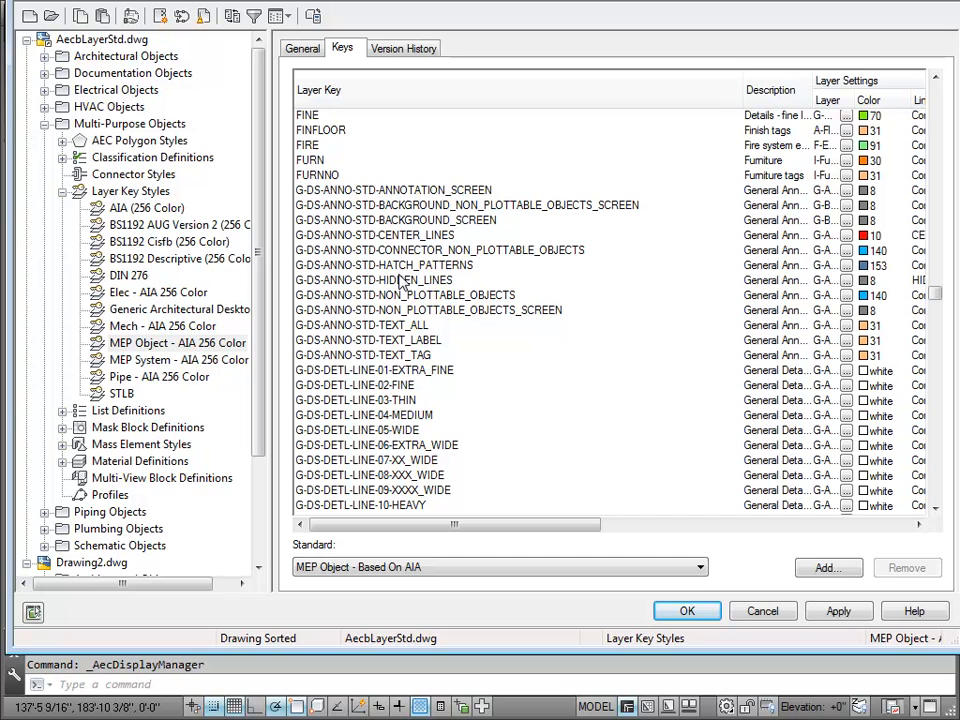
left_click(401, 281)
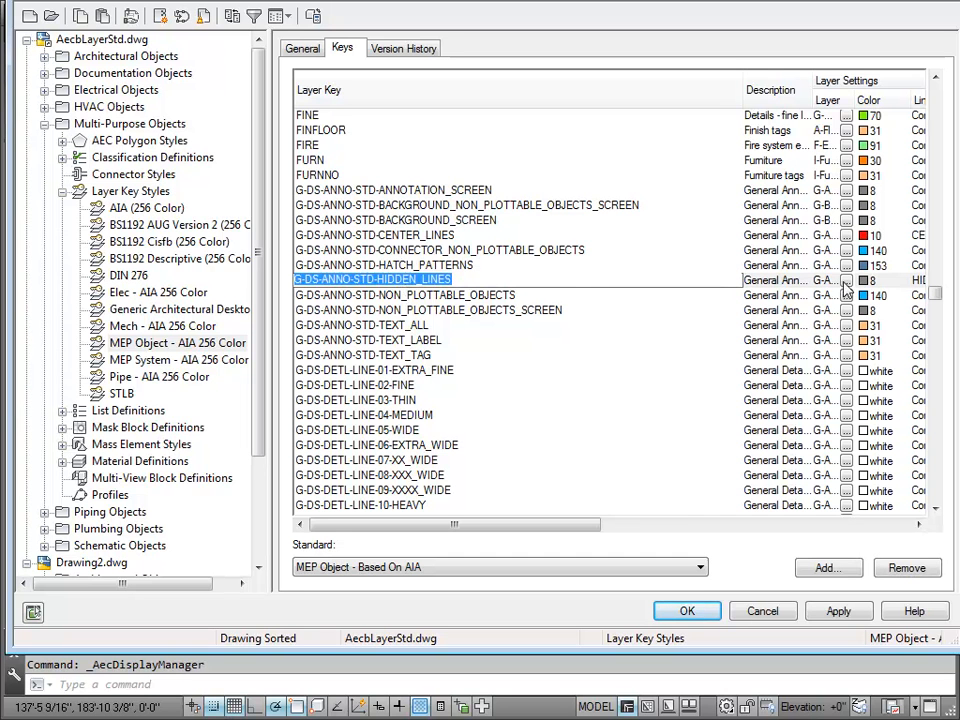
left_click_drag(857, 100, 906, 100)
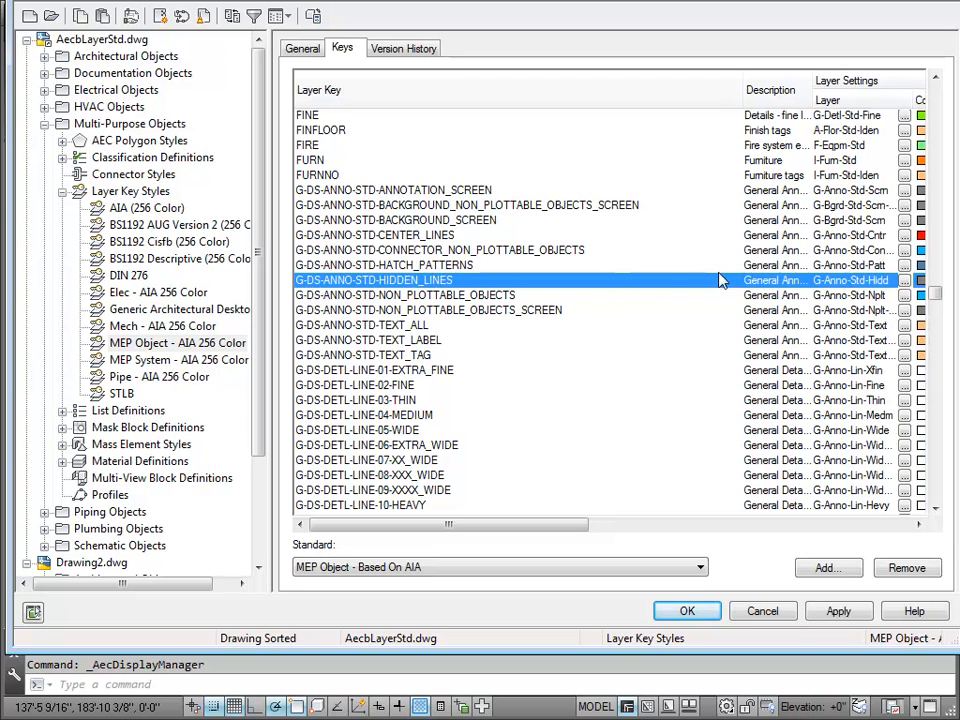
left_click(845, 281)
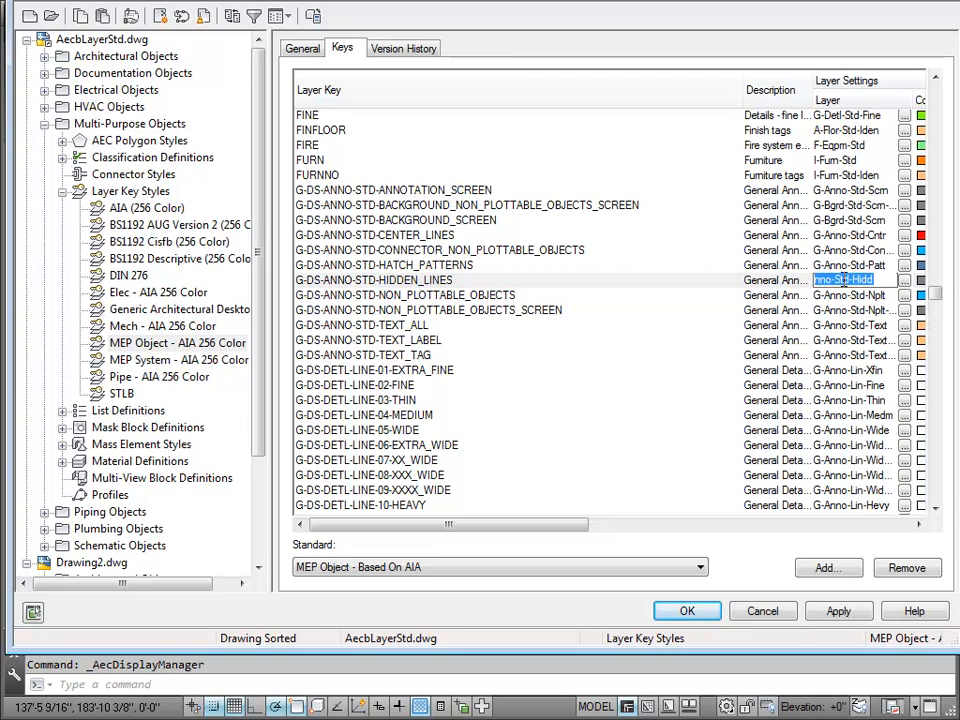
left_click_drag(555, 536, 585, 535)
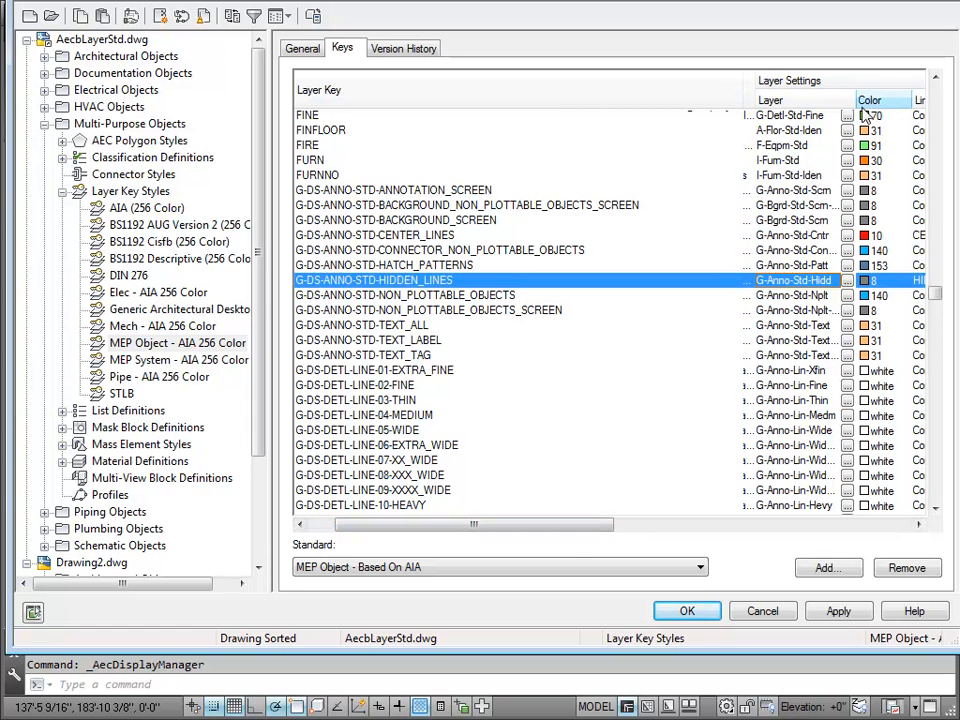
Step: Widen the Layer column to read the full layer name assigned to the G-DS-ANNO-STD-HIDDEN_LINES key
left_click_drag(853, 100, 893, 100)
left_click(843, 281)
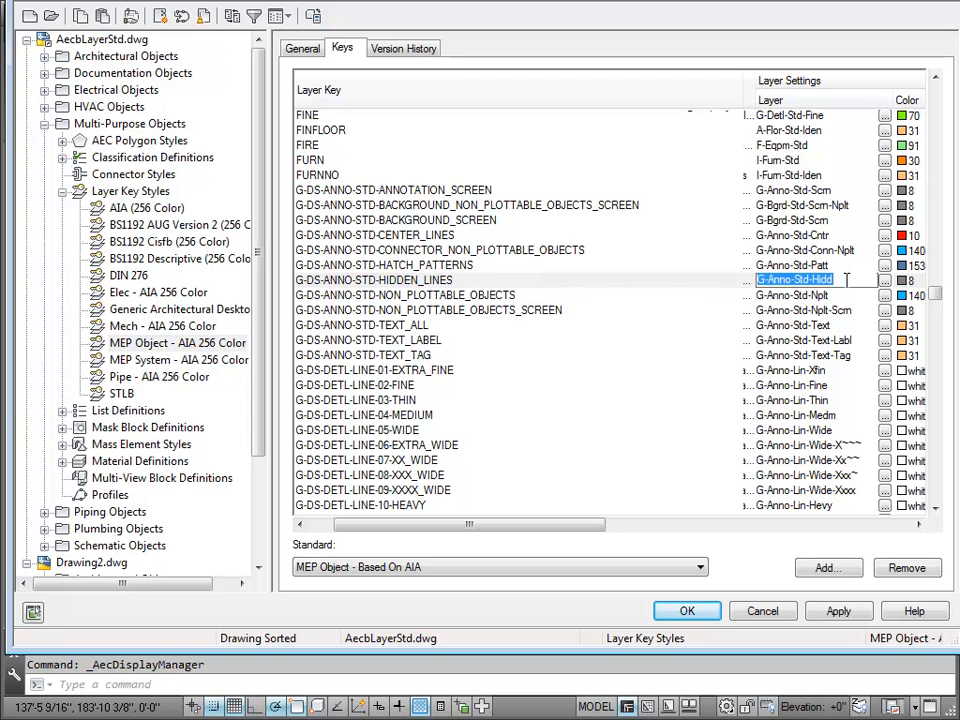
left_click_drag(499, 524, 289, 531)
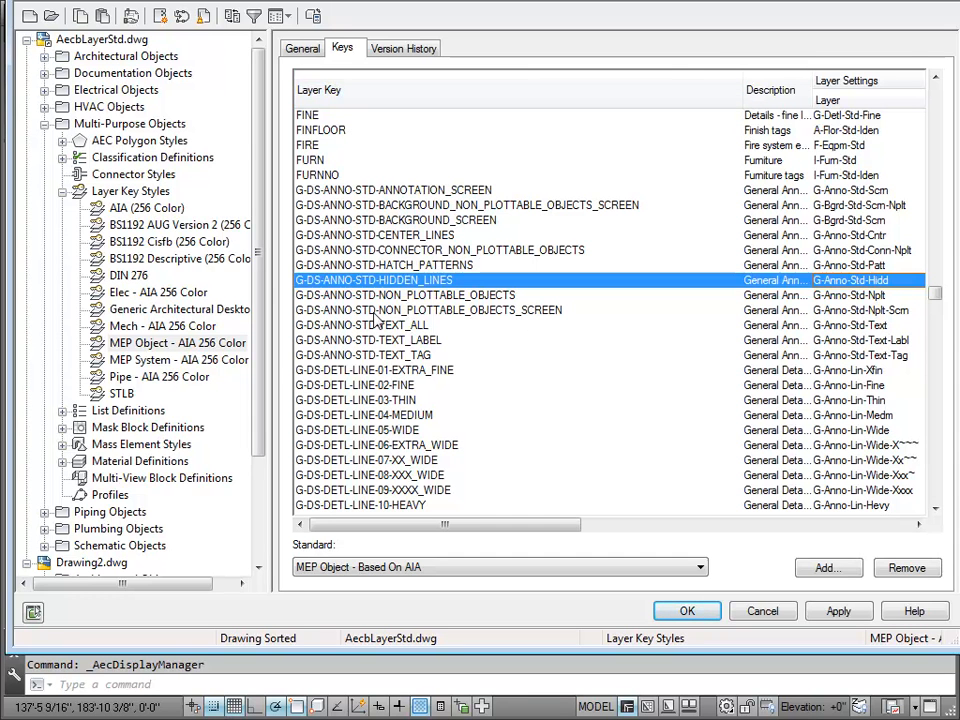
Step: Redisplay the keys of the MEP Object - AIA 256 Color style and widen the Layer column to read its layer names
left_click(145, 362)
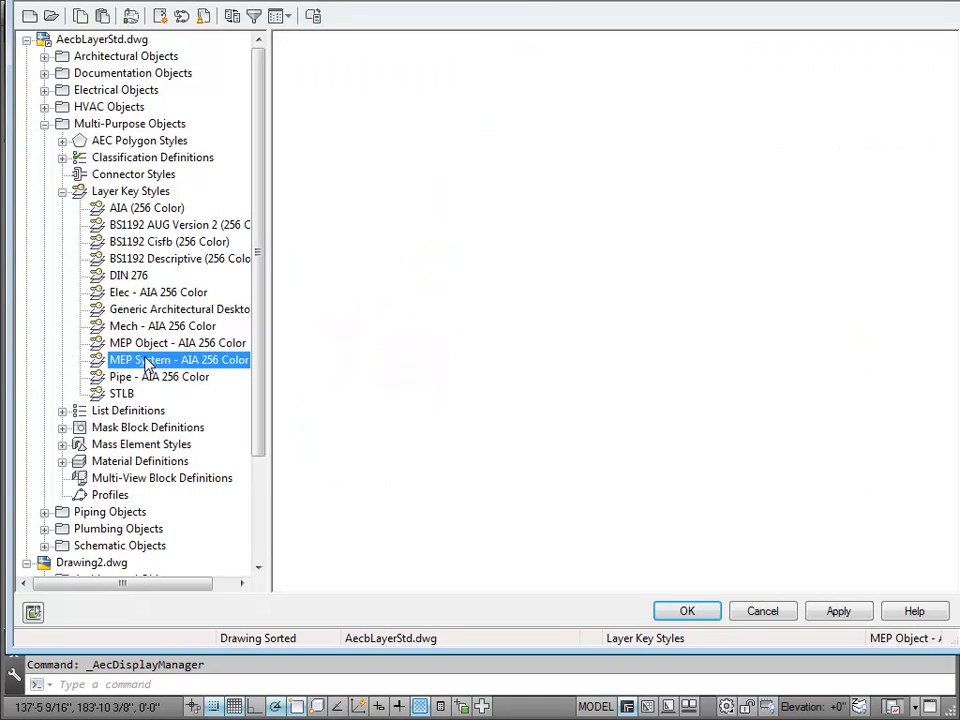
left_click(148, 345)
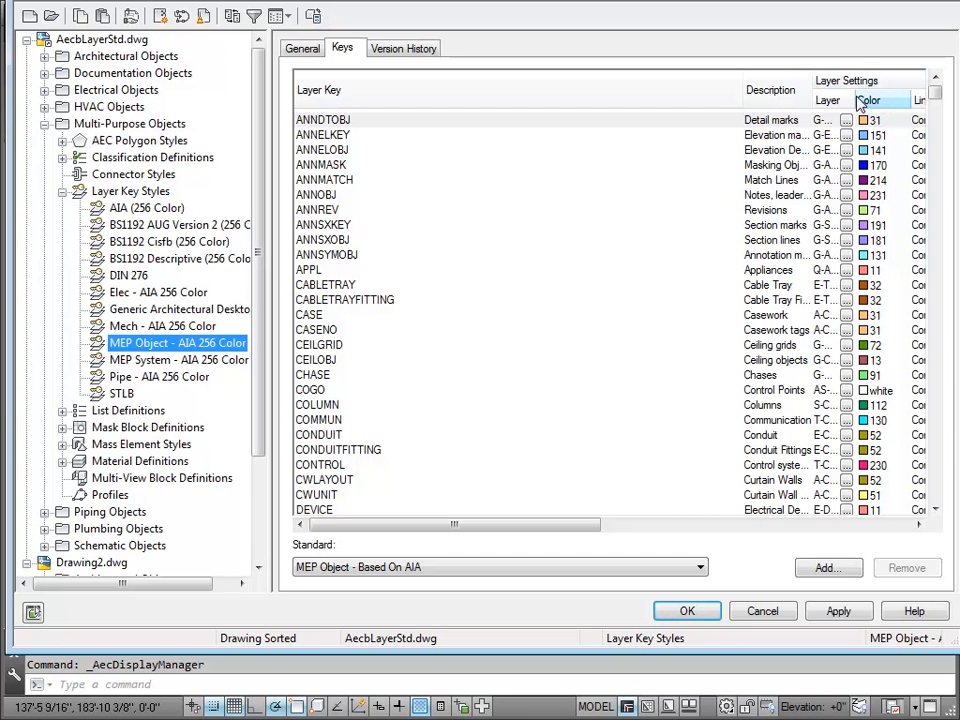
left_click_drag(857, 100, 920, 100)
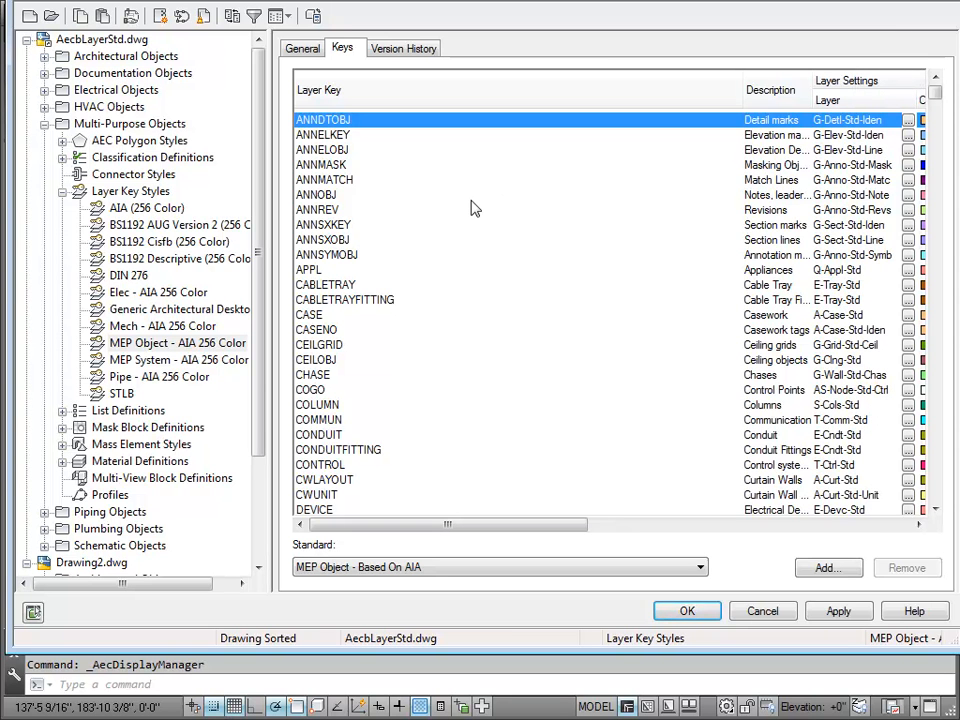
left_click(158, 343)
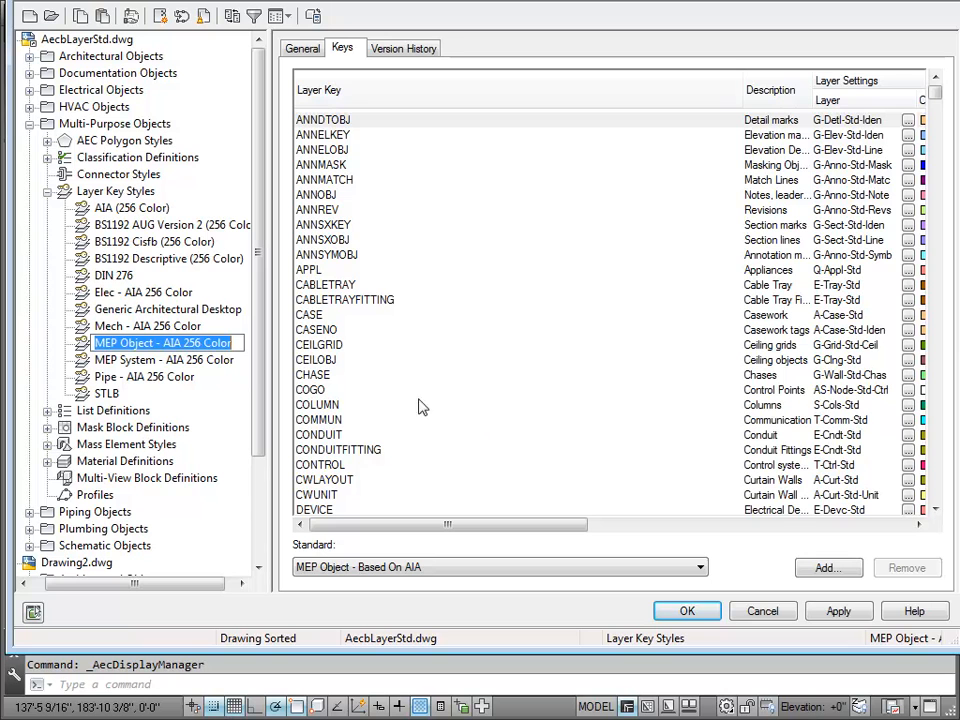
Step: Show the keys of the MEP System - AIA 256 Color style and widen the Layer column to compare its layer names
left_click(205, 359)
left_click(207, 361)
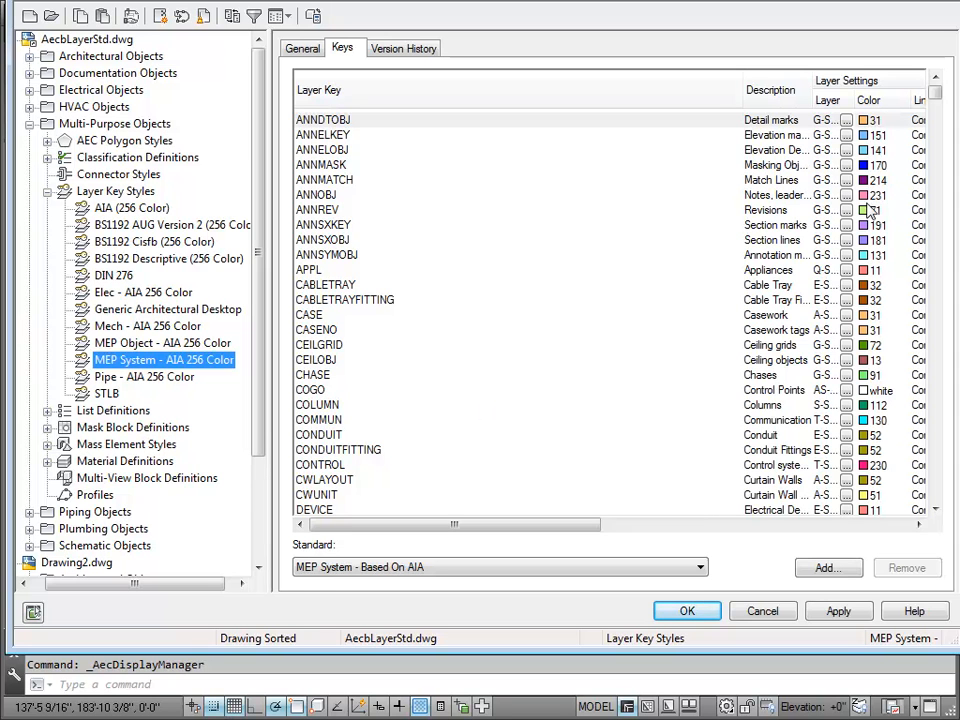
left_click(870, 120)
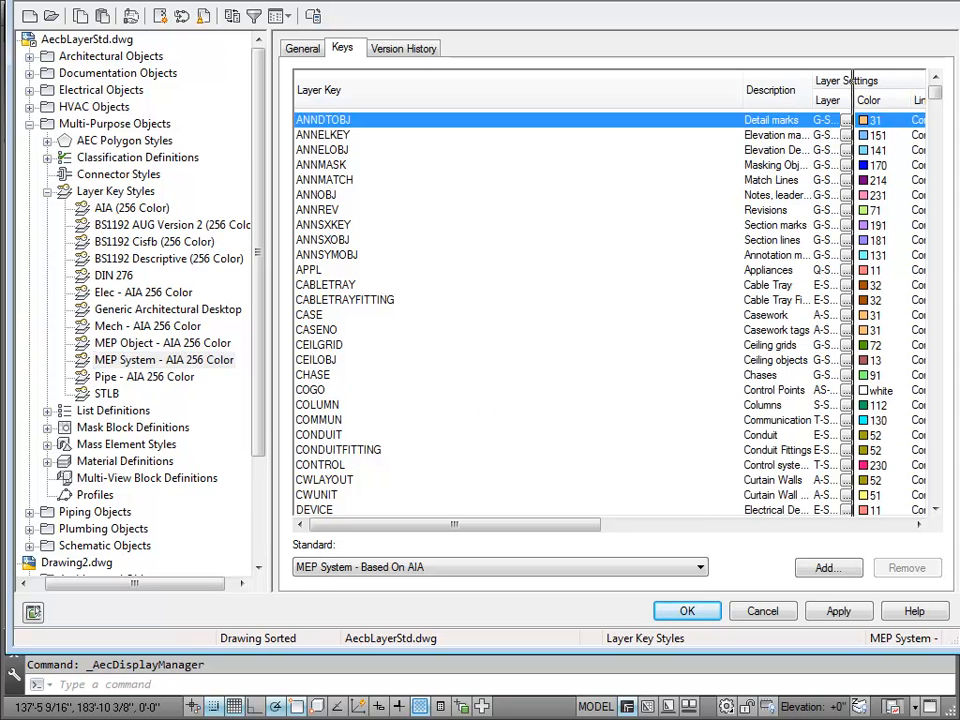
left_click_drag(888, 102, 892, 102)
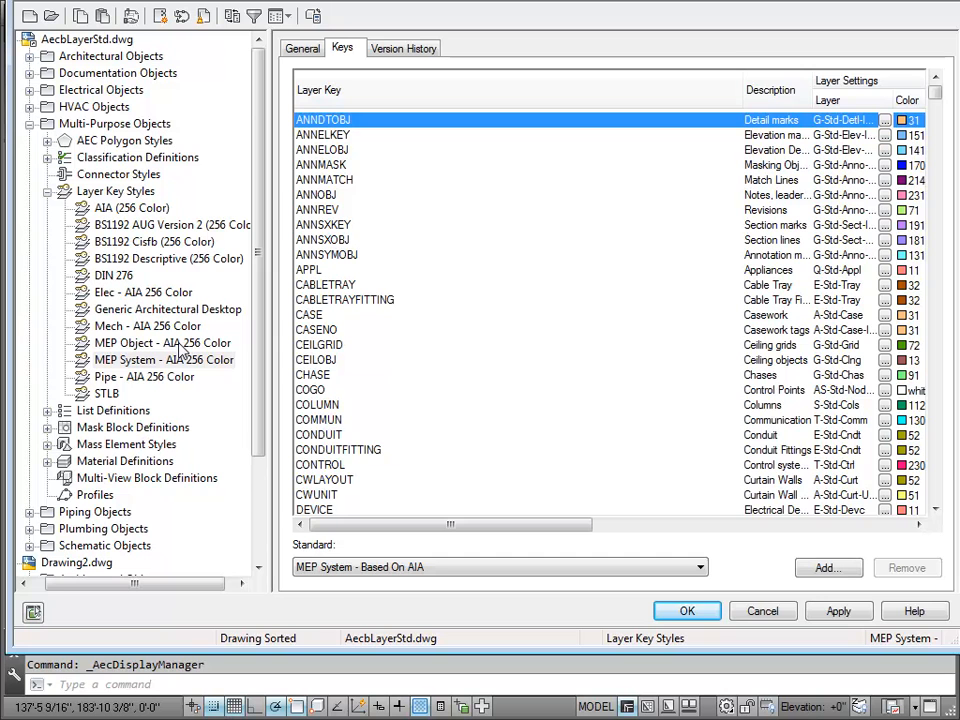
Step: Duplicate the MEP Object - AIA 256 Color style within the Layer Key Styles of AecbLayerStd.dwg
left_click(147, 343)
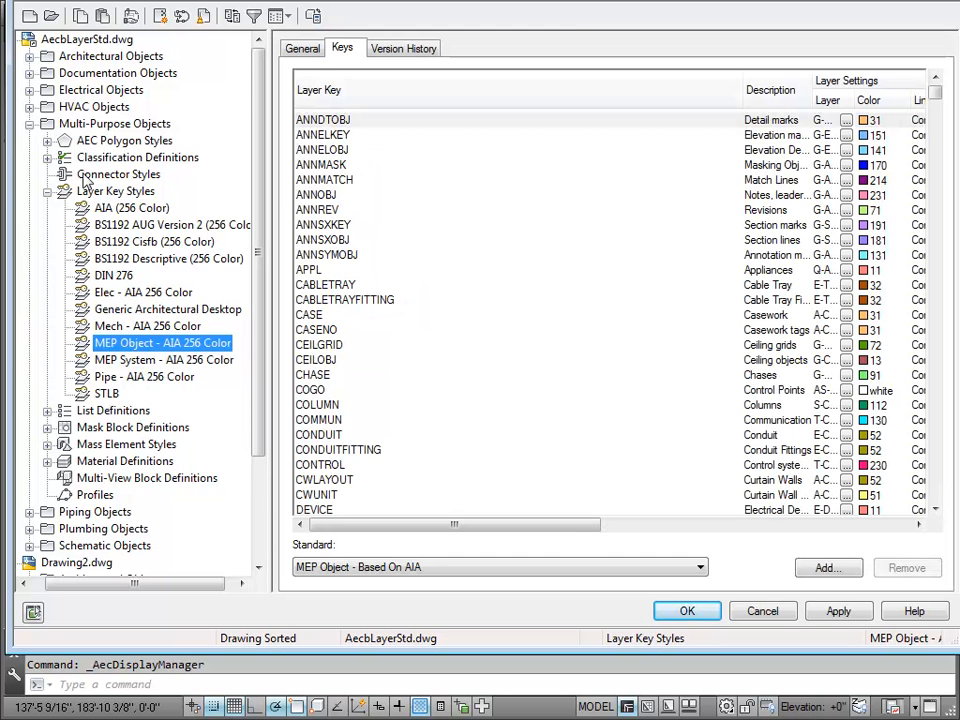
left_click(101, 193)
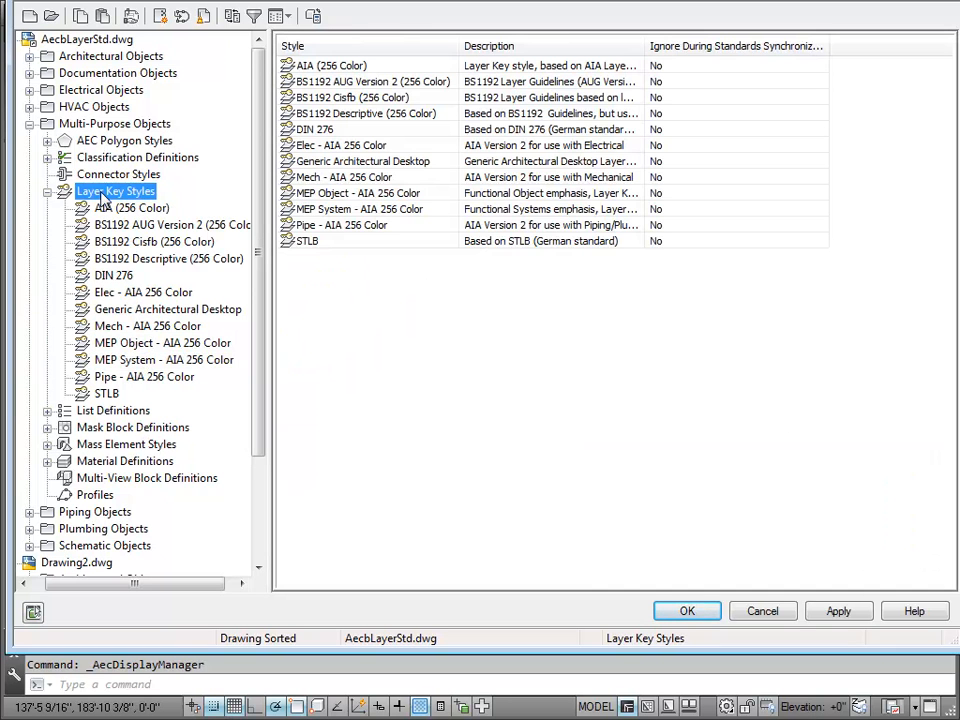
left_click(118, 346)
right_click(118, 350)
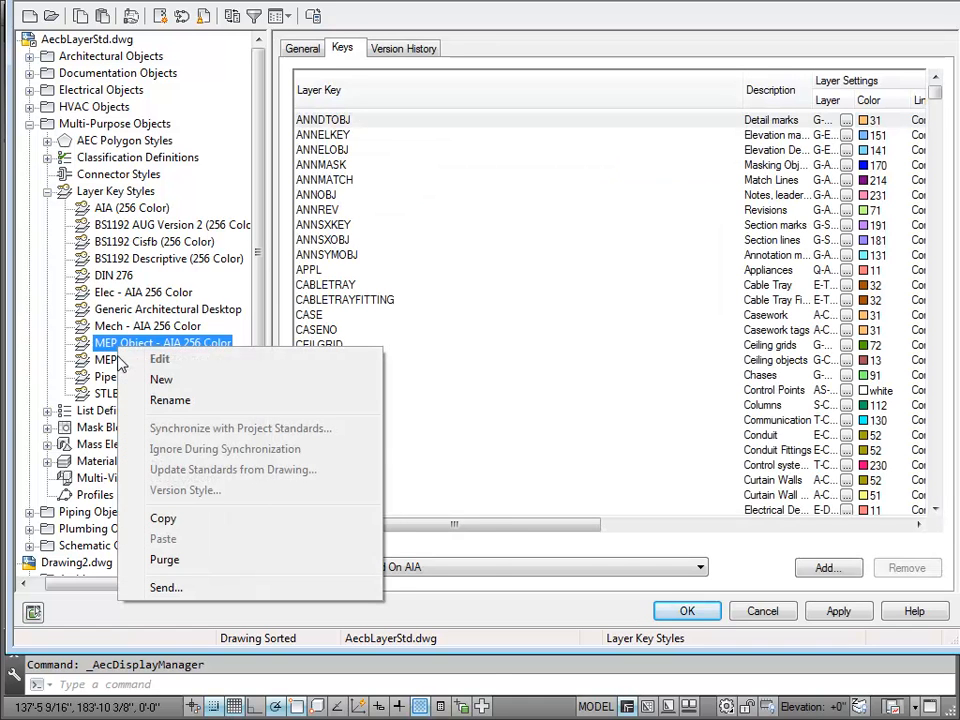
left_click(163, 516)
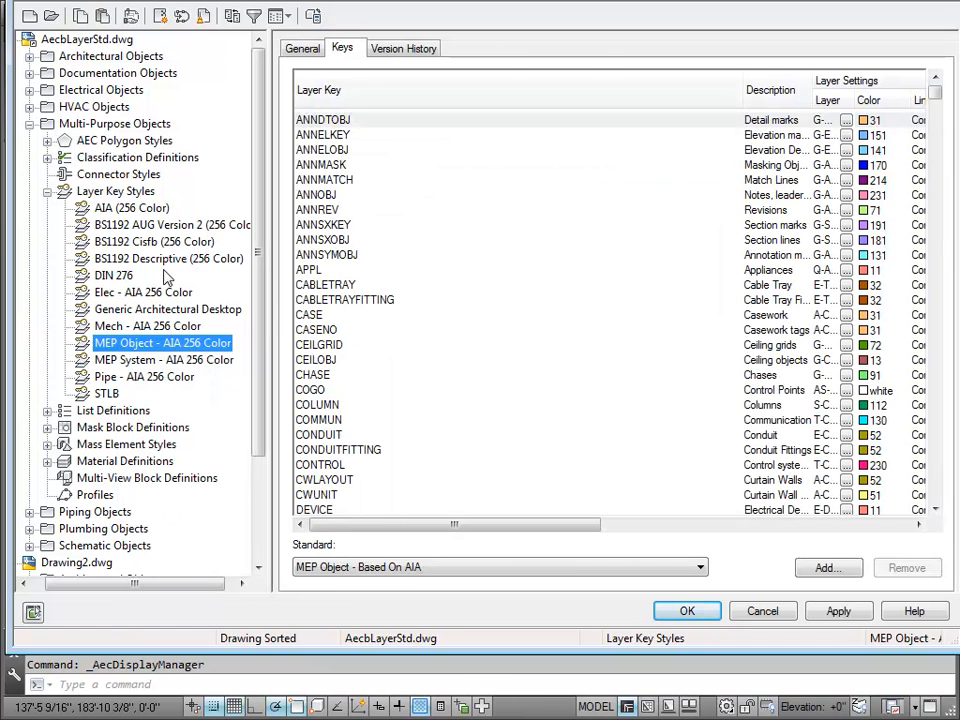
left_click(118, 196)
right_click(118, 200)
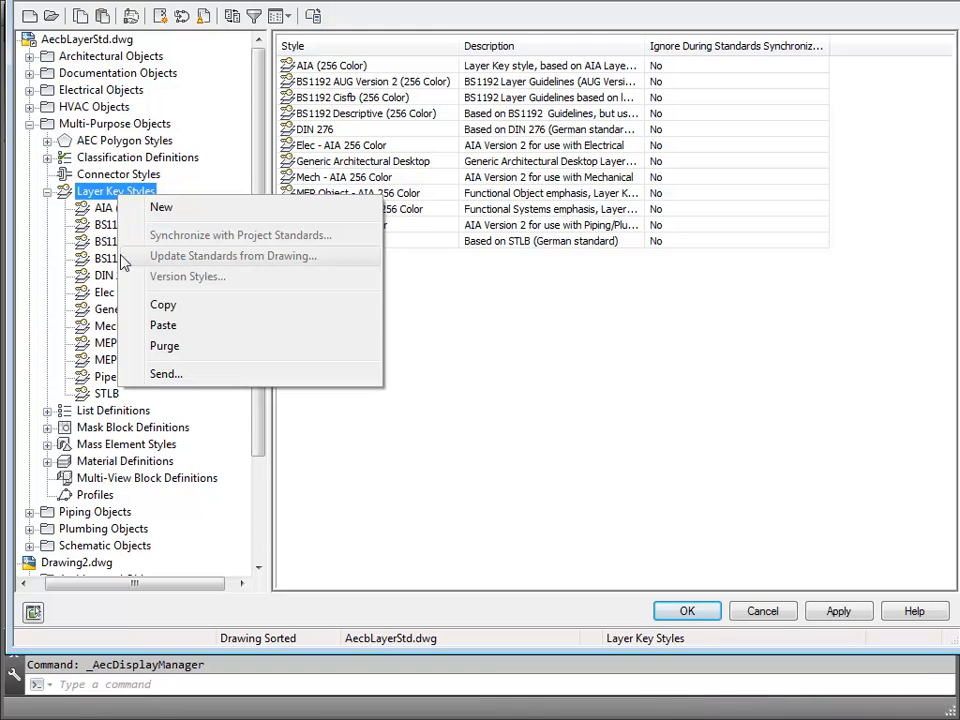
left_click(176, 325)
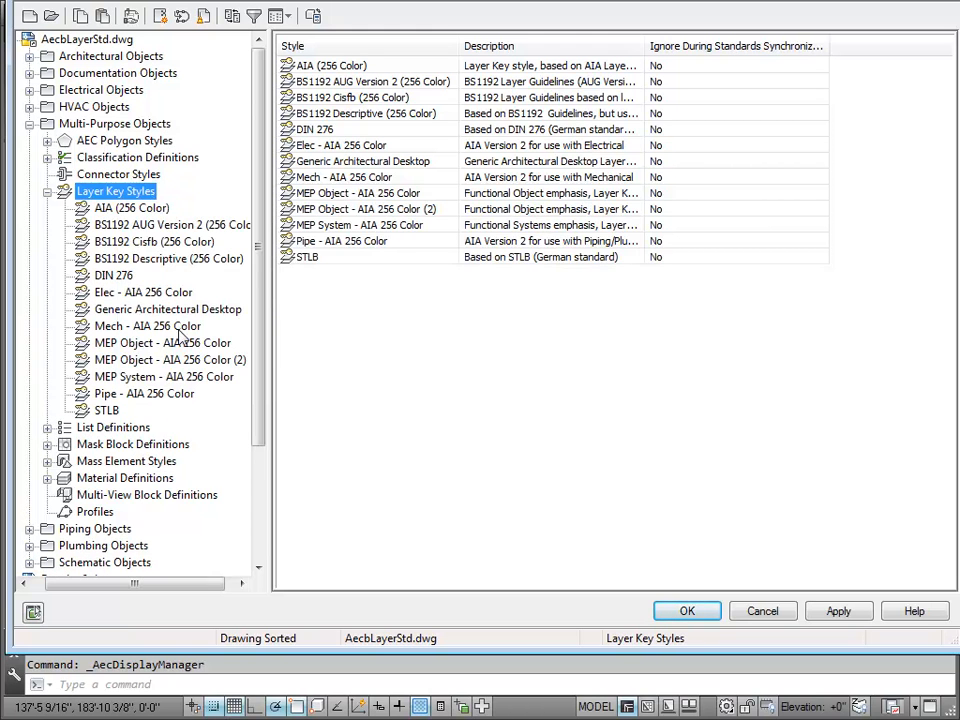
Step: Rename the duplicated MEP Object layer key style as My Customer 1
left_click(238, 360)
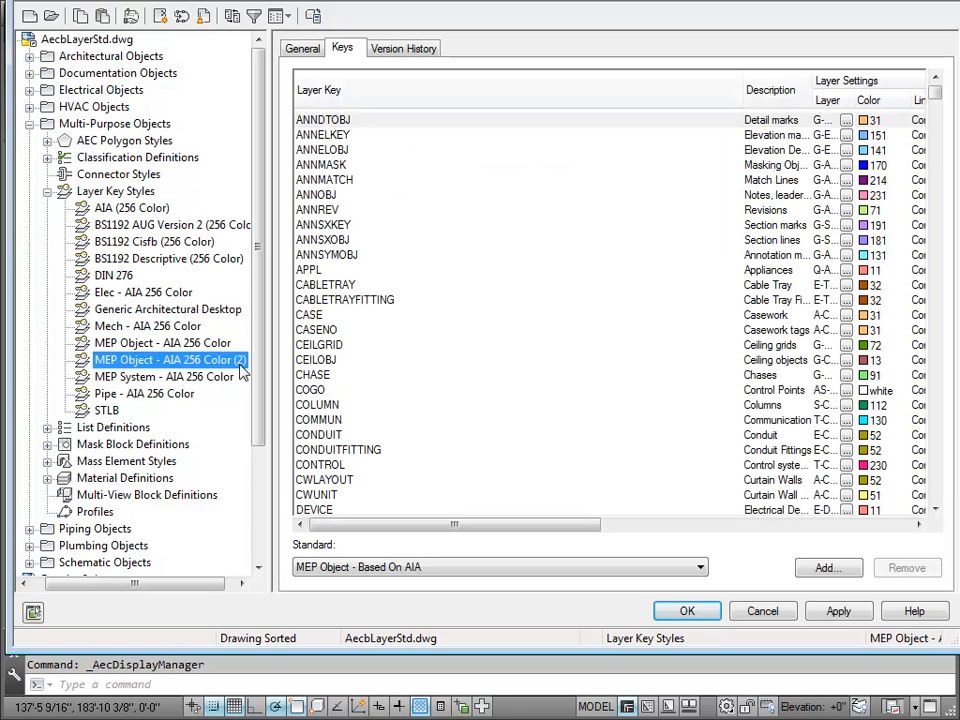
left_click(240, 363)
type("My")
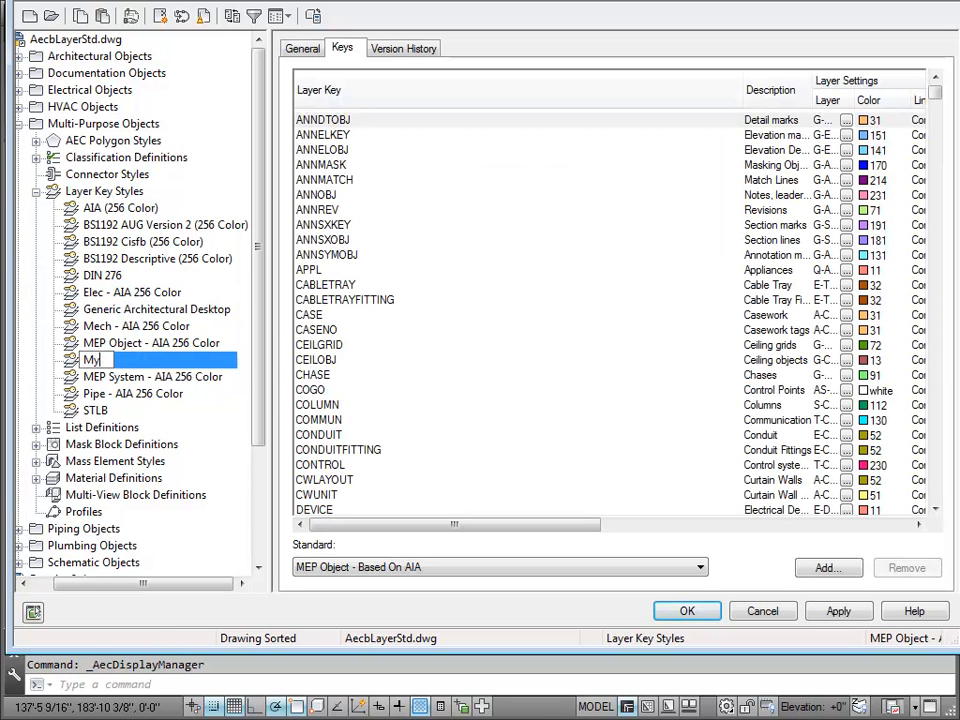
type(" Customer 1")
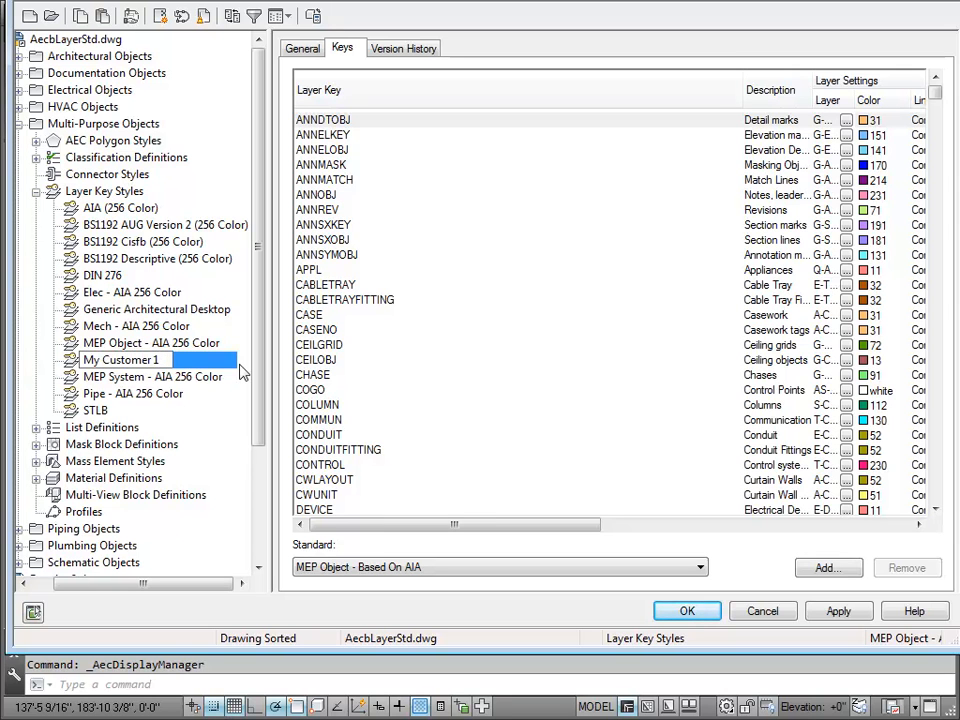
key("Return")
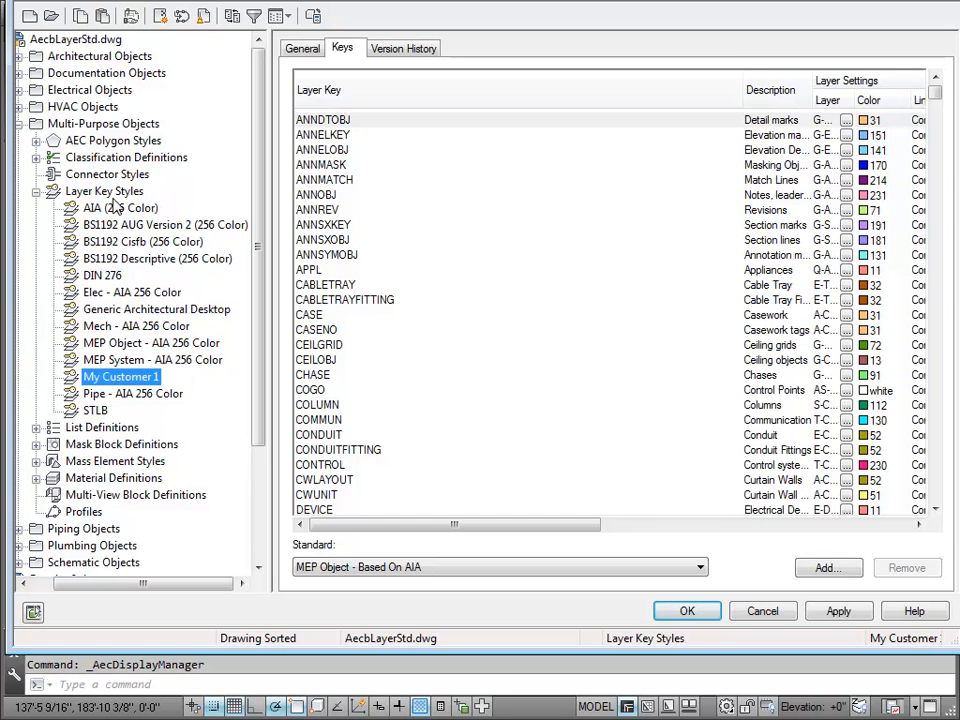
Step: Widen the Layer column of My Customer 1 and change the ANNDTOBJ key's layer to lasmdlawmd
left_click_drag(857, 100, 910, 100)
left_click(866, 120)
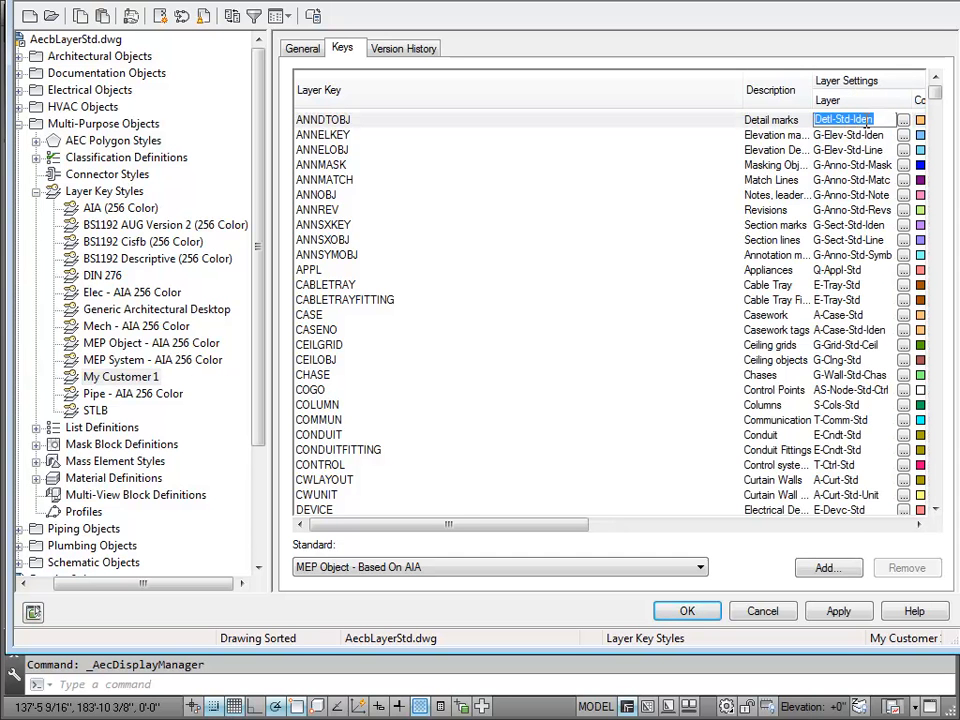
type("lasmdlawmd")
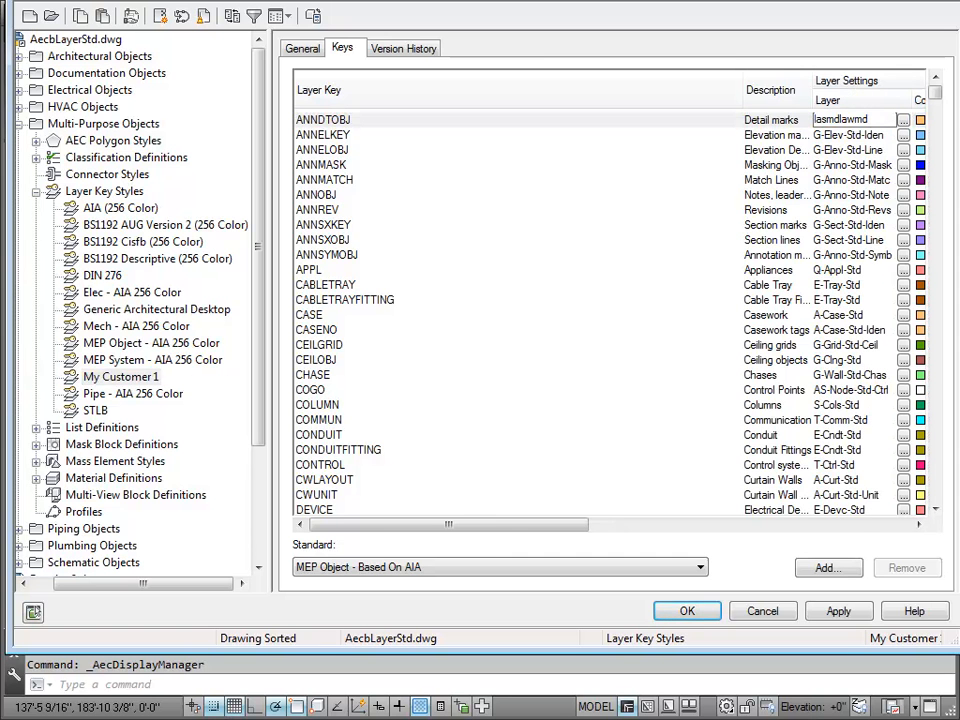
left_click(861, 134)
Step: Jump to the E-DV keys in My Customer 1 and change the E-DV-COMMUNICATION key's layer to asdkmdpwedk
key("e")
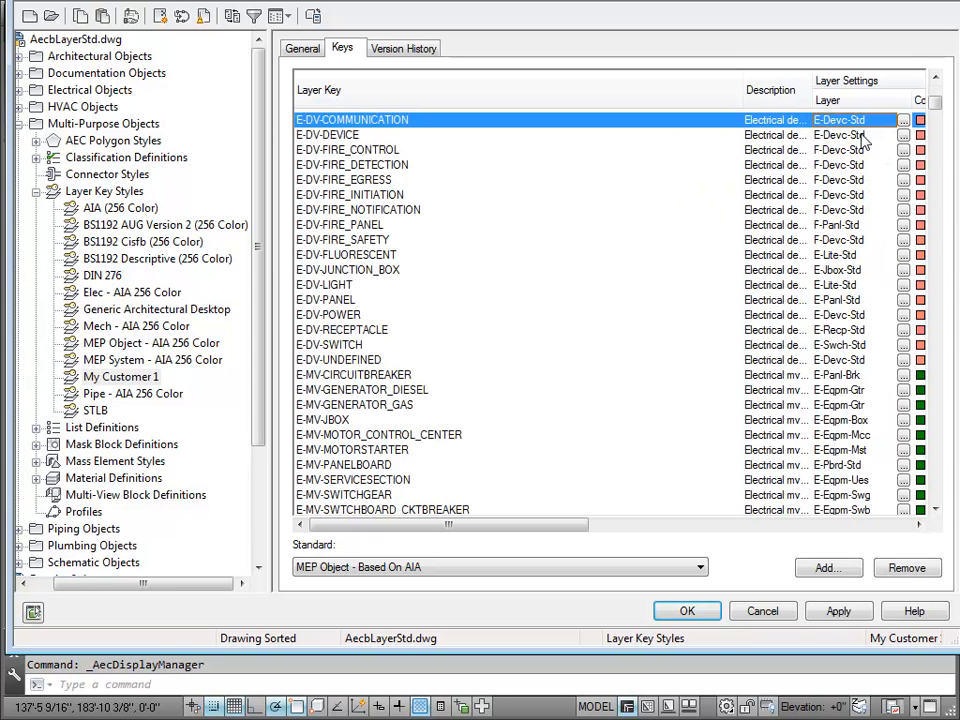
left_click(846, 119)
type("asdkmdpwedk")
left_click(831, 138)
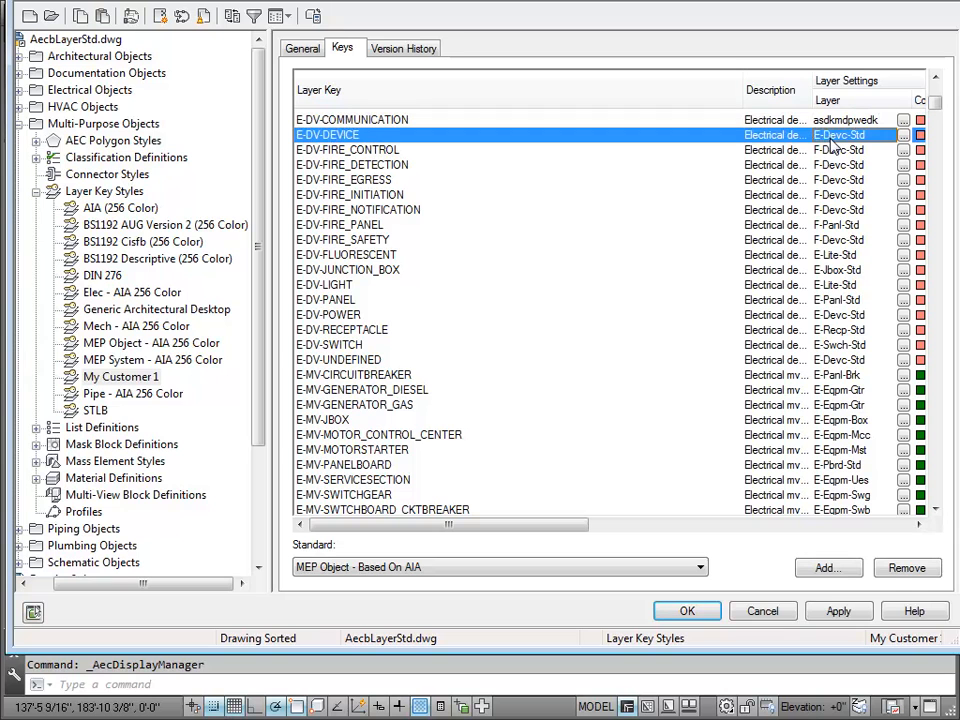
Step: Change the layer of the E-DV-DEVICE key in My Customer 1 to knknkn
left_click(831, 140)
type(";awm,")
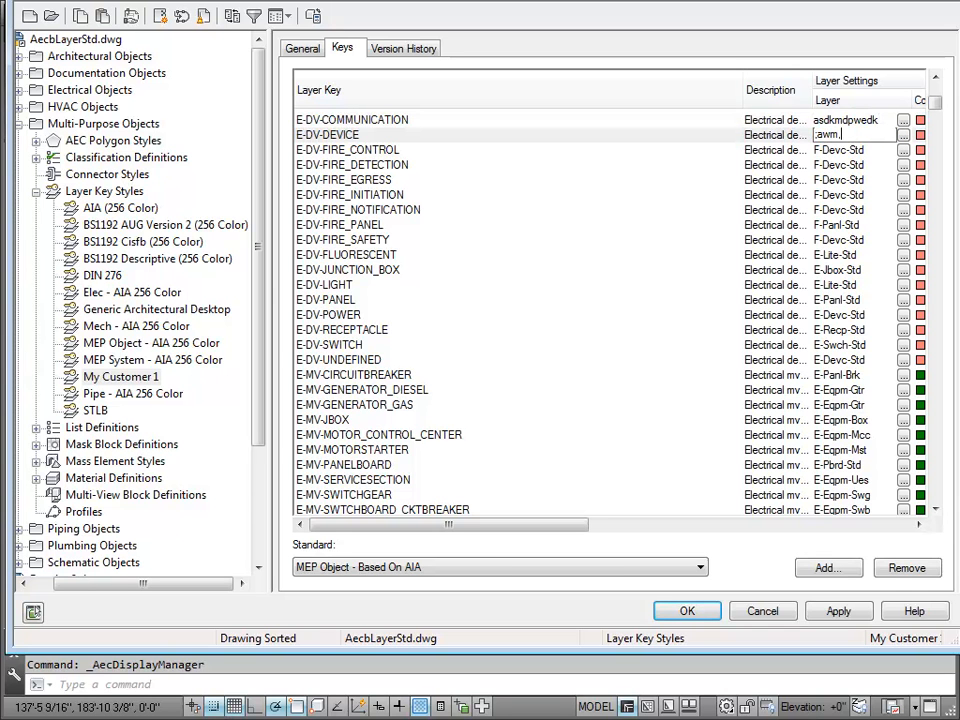
type("m")
key("BackSpace")
key("BackSpace")
key("BackSpace")
key("BackSpace")
type("..")
left_click(797, 150)
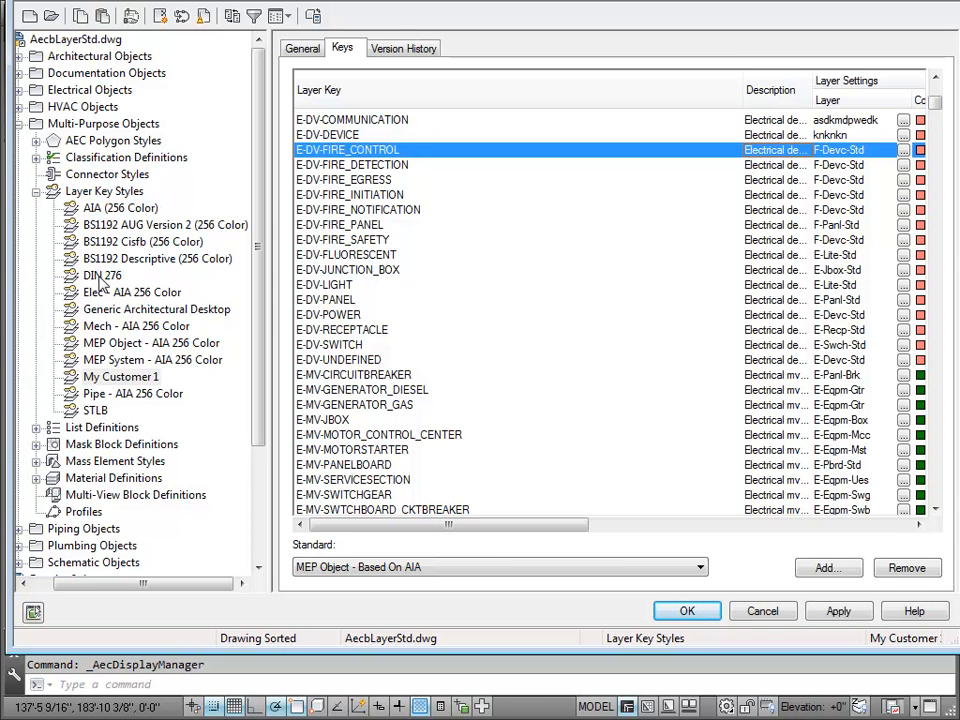
Step: Paste another copy of the MEP Object - AIA 256 Color style into the Layer Key Styles of AecbLayerStd.dwg
left_click(106, 192)
right_click(108, 193)
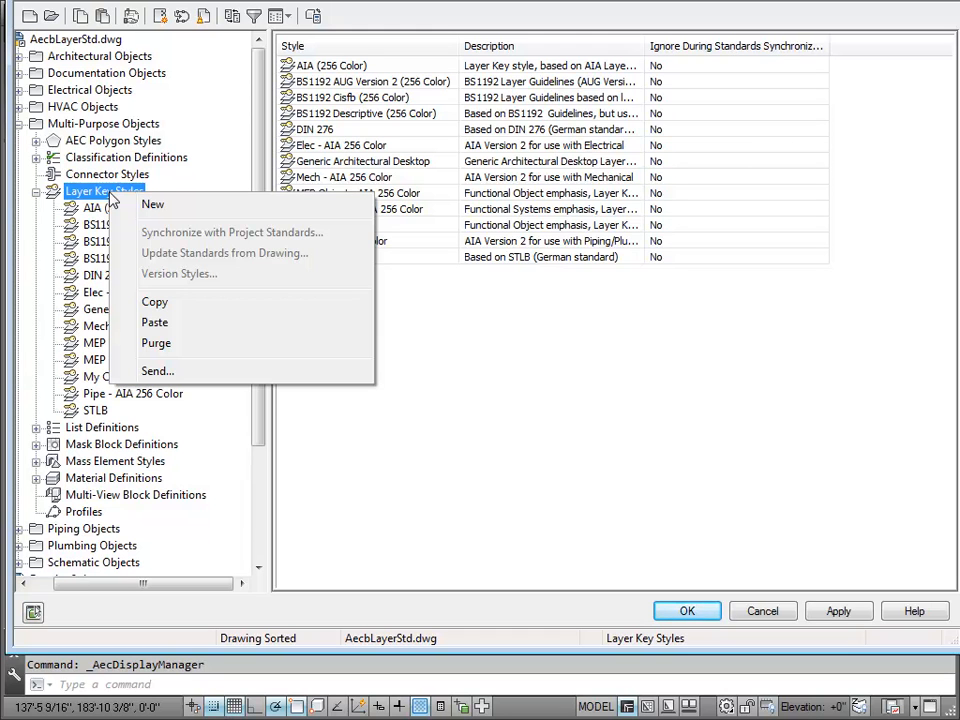
left_click(130, 322)
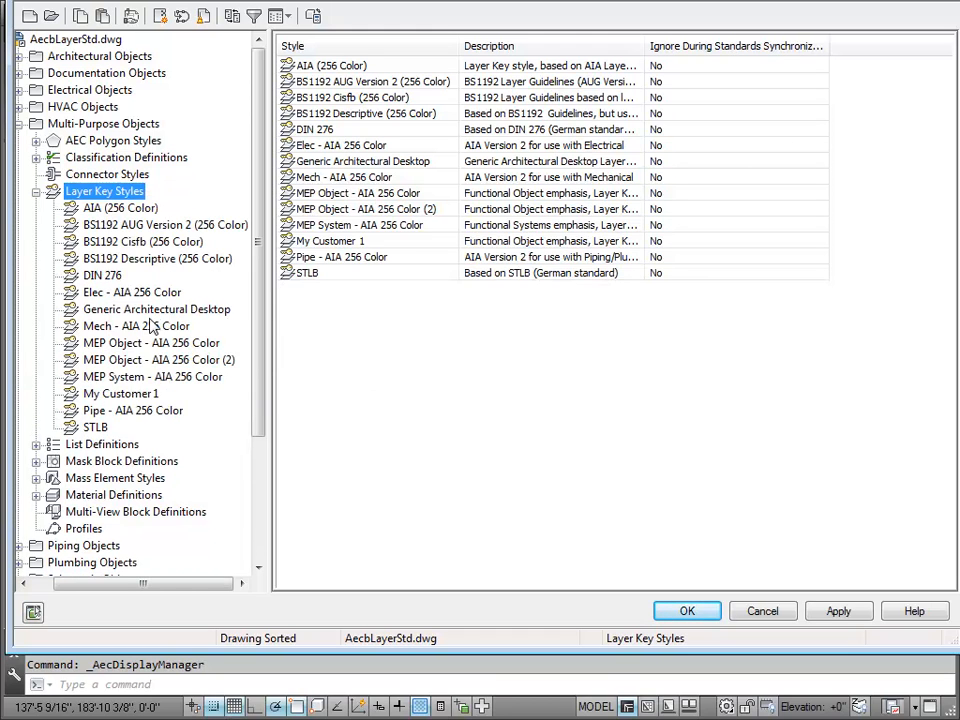
Step: Rename the second MEP Object copy as My Customer 2 and leave the Style Manager, discarding the changes
left_click(170, 360)
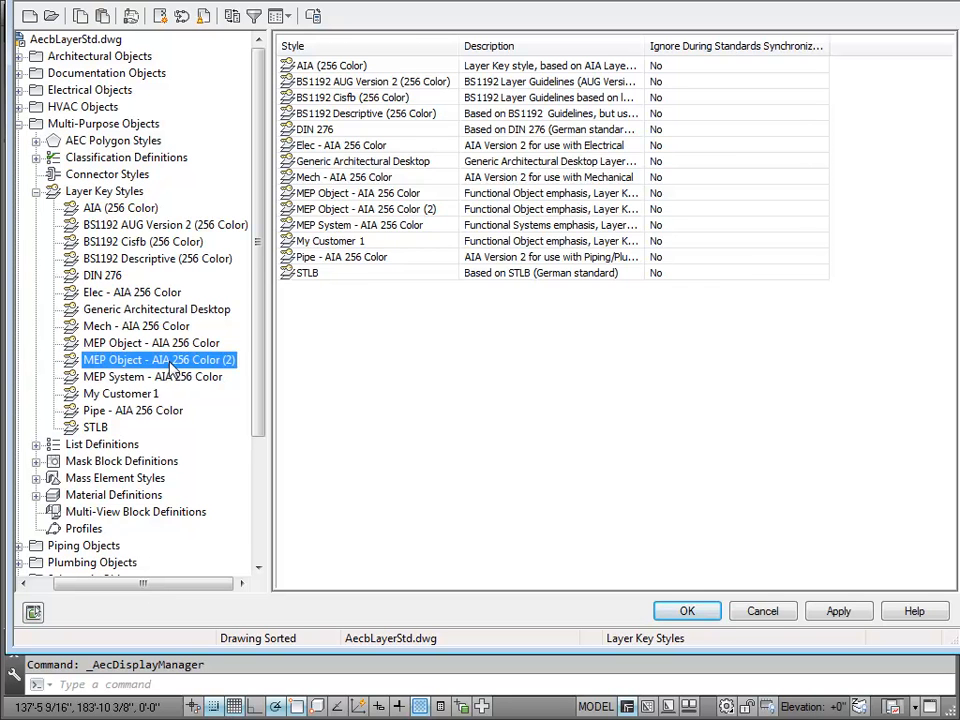
left_click(170, 362)
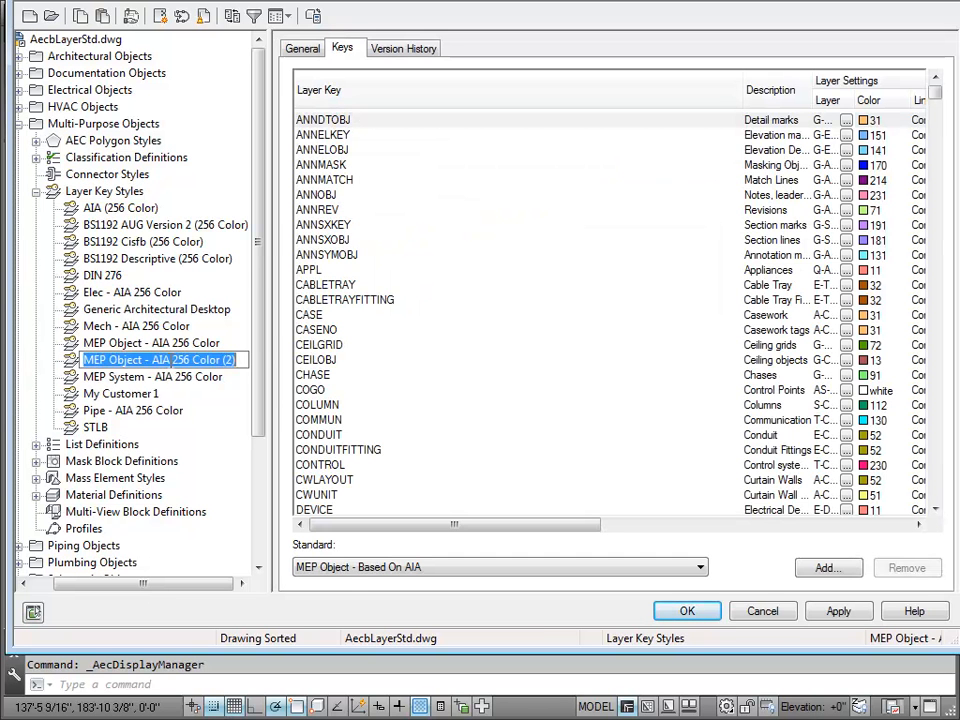
type("My Customer 2")
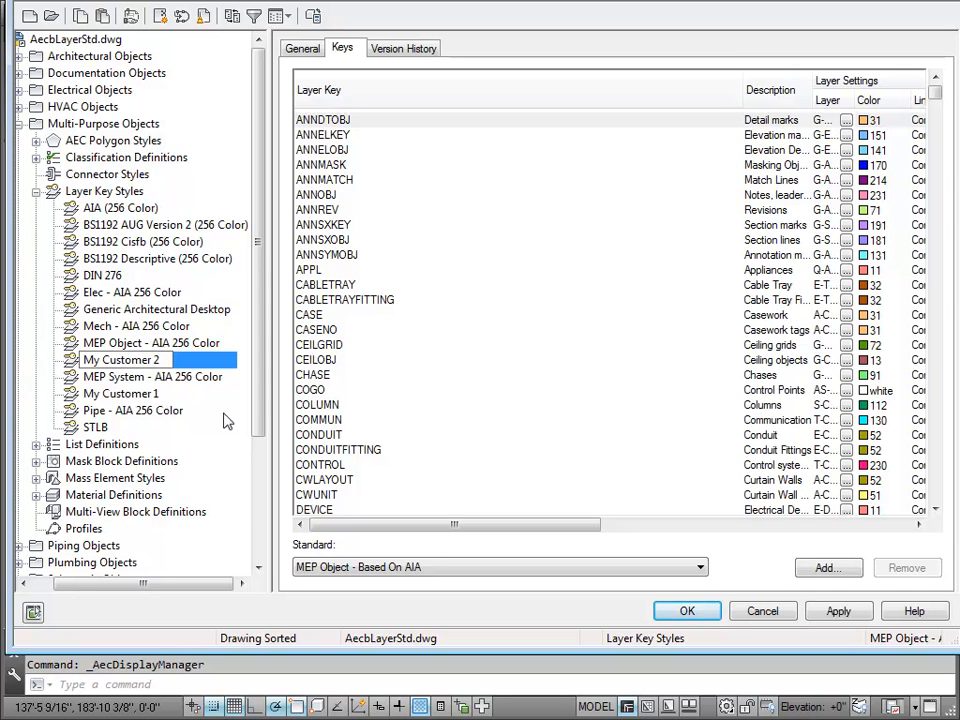
key("Return")
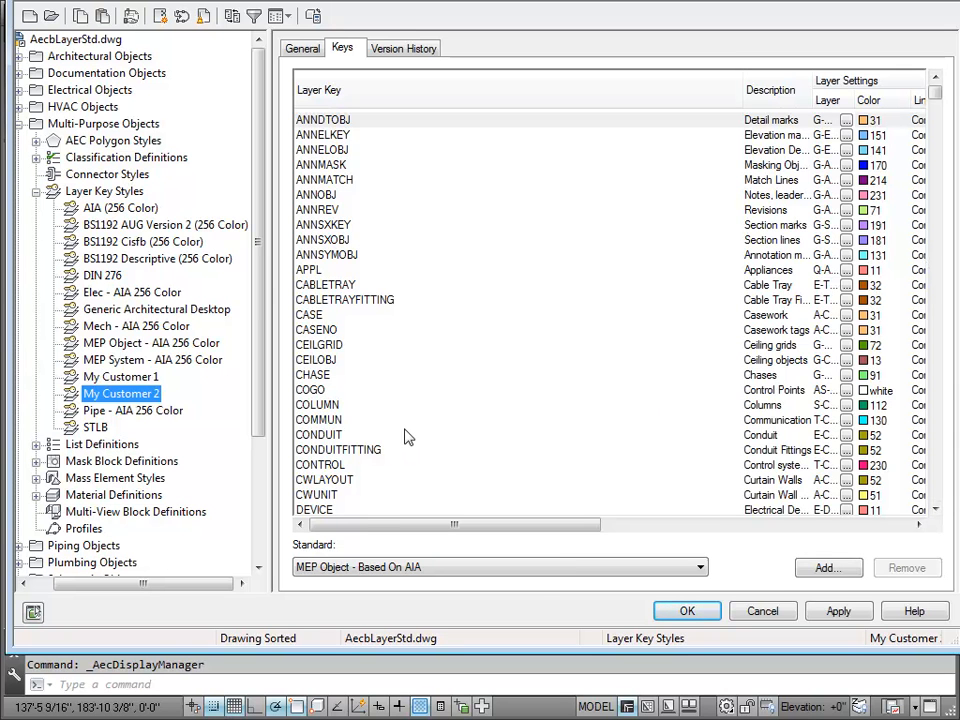
left_click(760, 609)
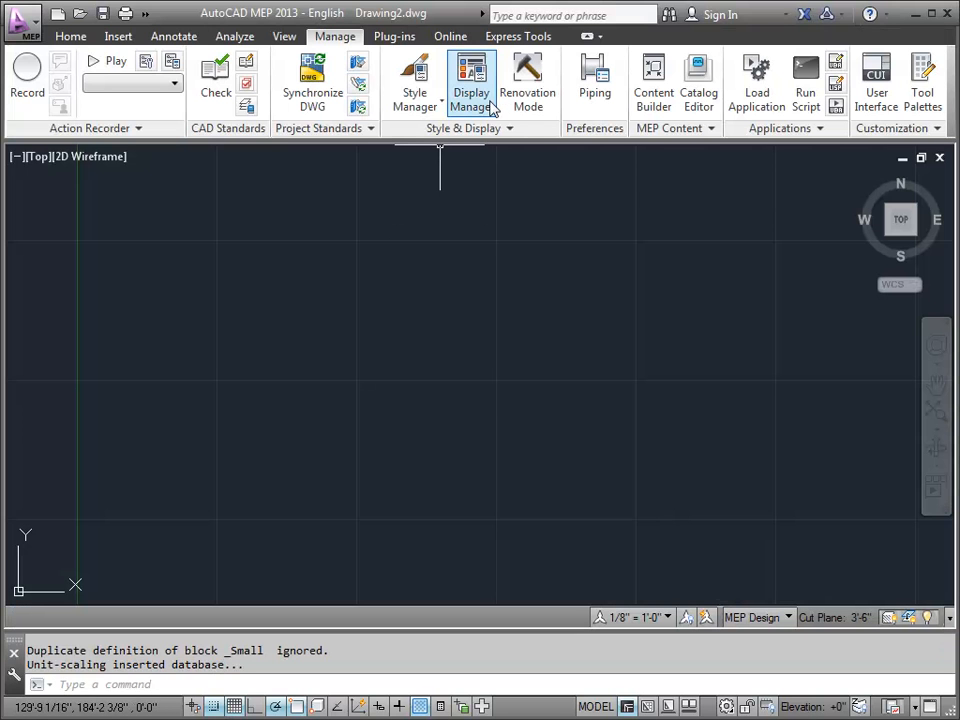
Step: List the Duct object's display representations for Drawing2.dwg in the Display Manager
left_click(472, 98)
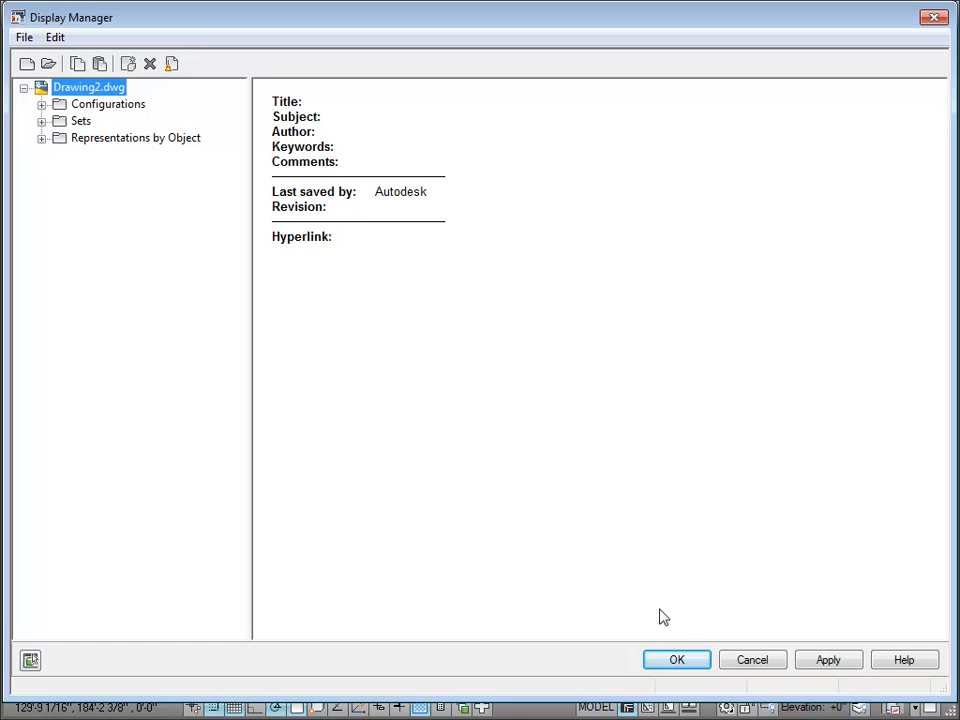
left_click(42, 138)
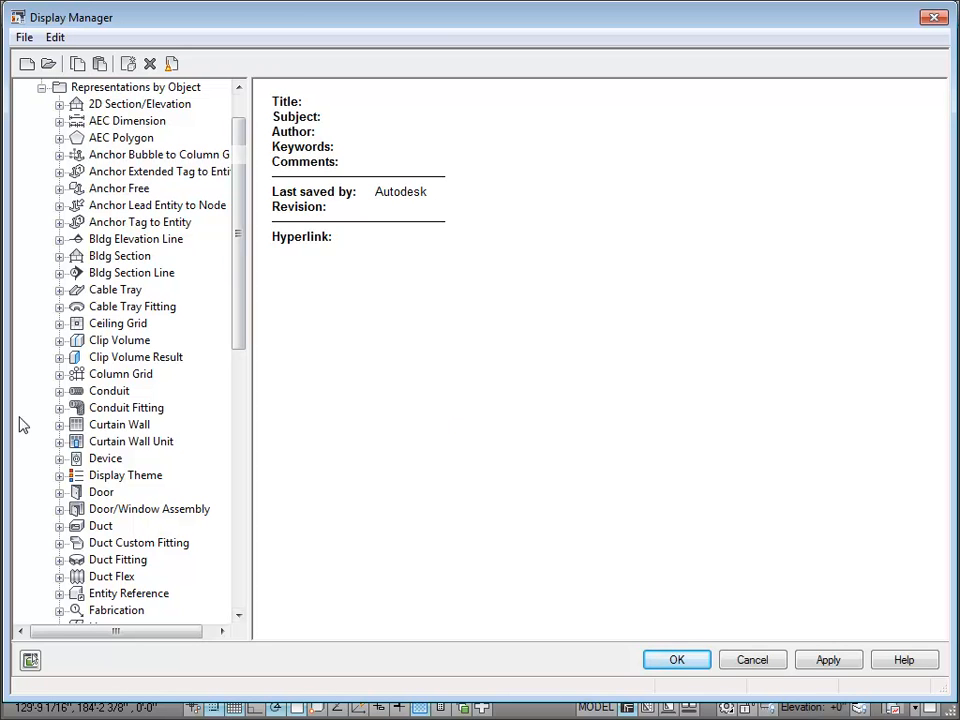
left_click(59, 526)
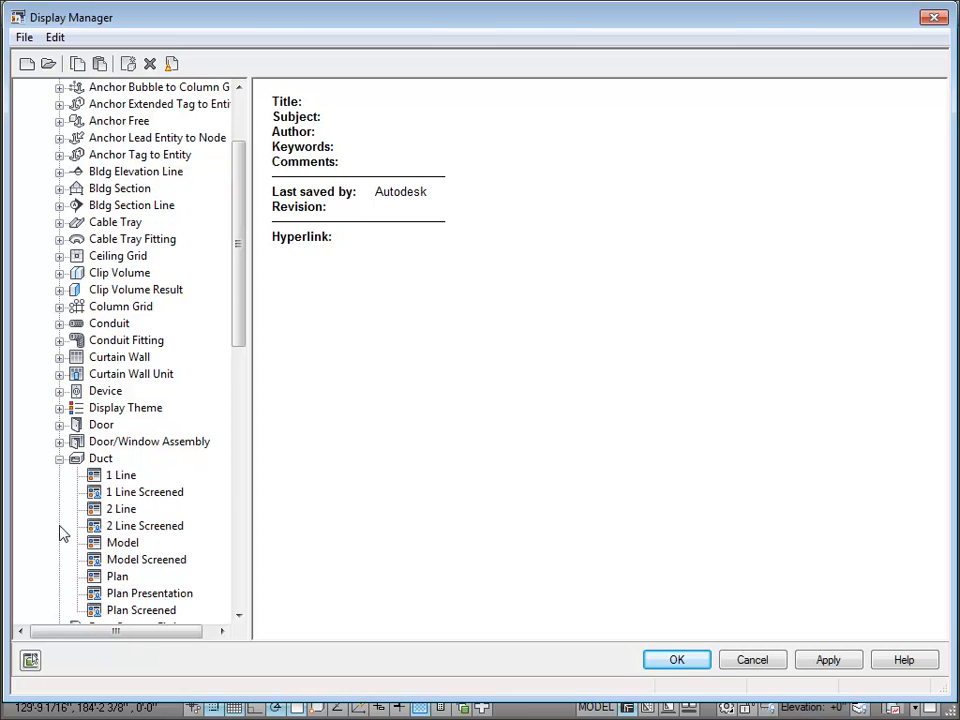
Step: Clear the layer key of the Contour - Hidden component in the Duct object's Plan display representation
left_click(114, 578)
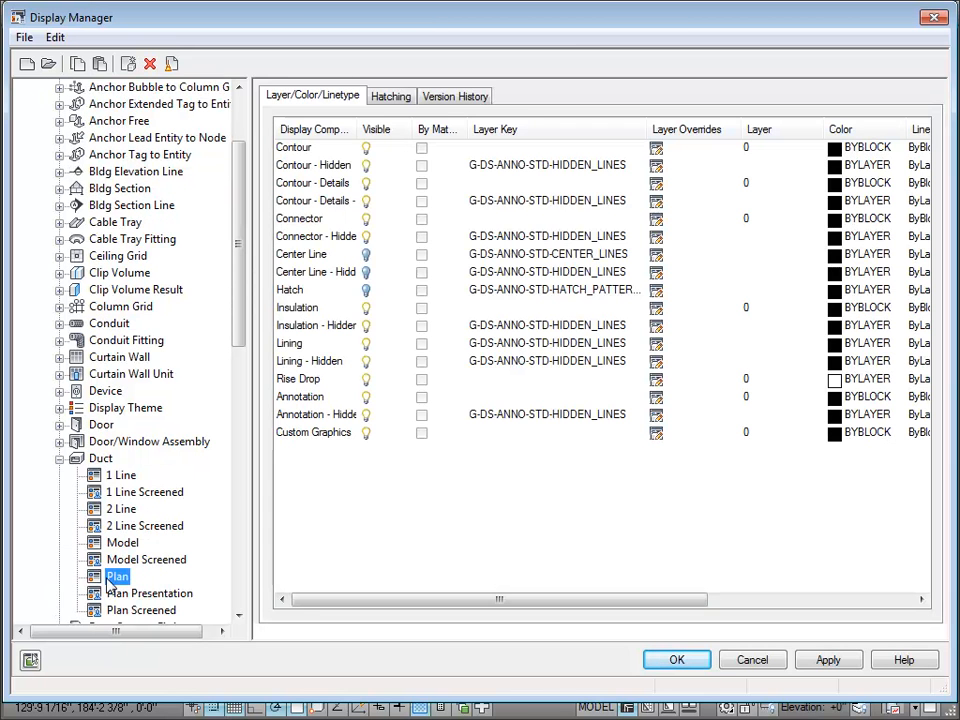
left_click(610, 171)
left_click(610, 171)
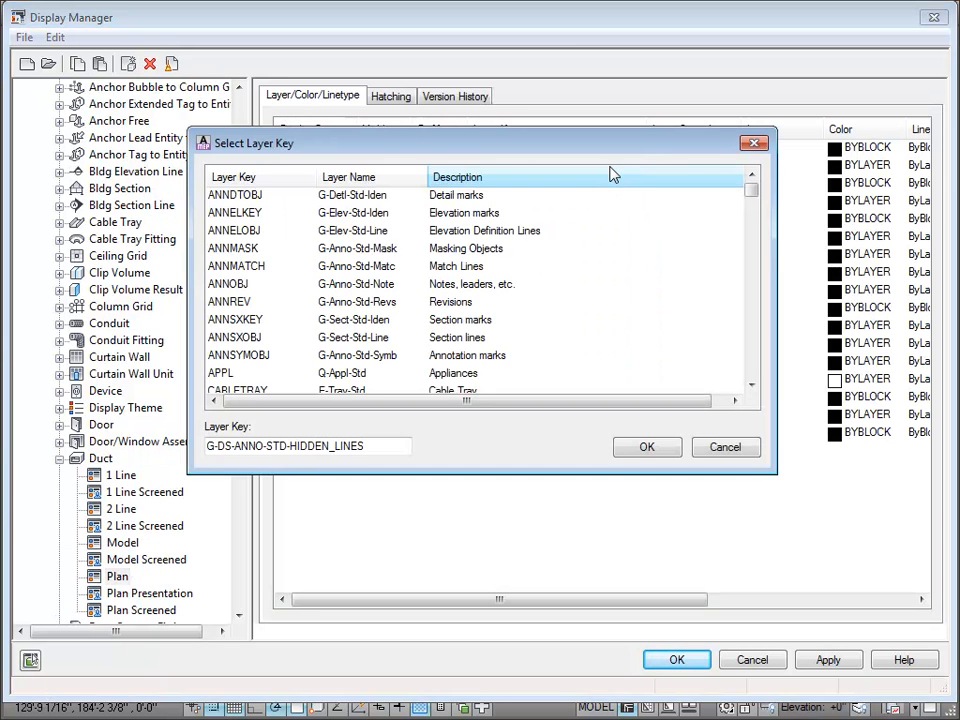
left_click_drag(367, 446, 188, 449)
key("Delete")
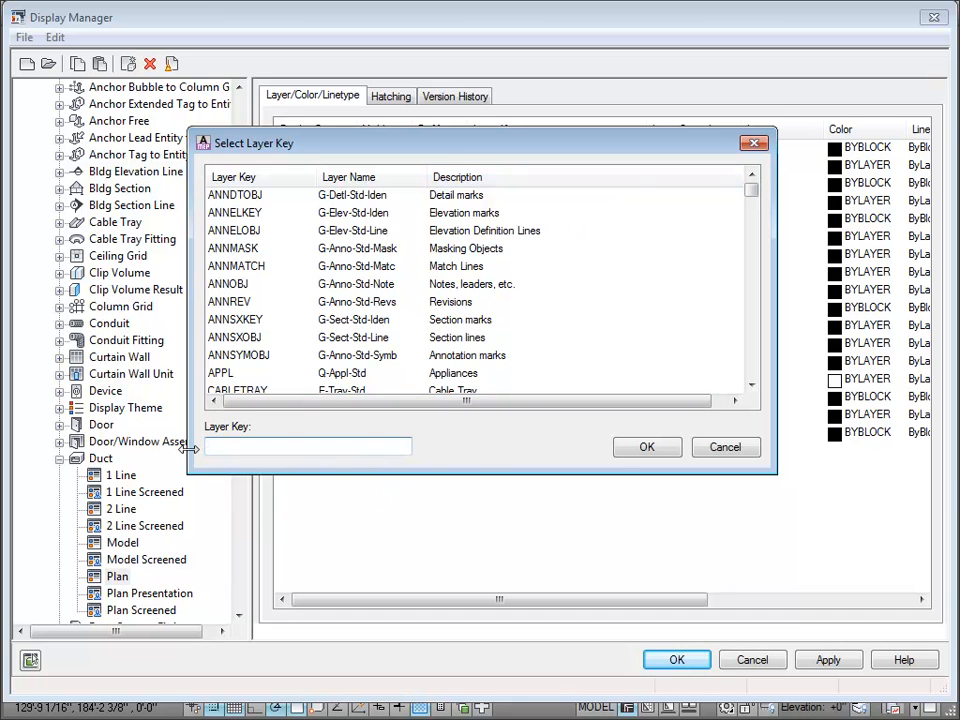
left_click(675, 450)
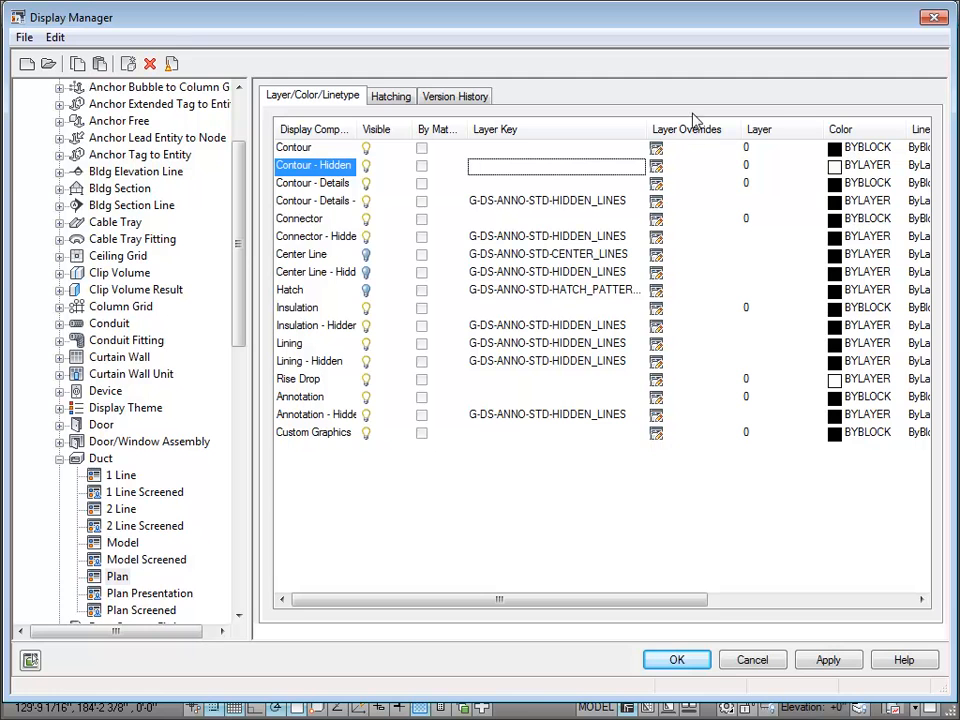
Step: Assign the layer G-Anno-Std-Hidd to the Contour - Hidden component and accept the Display Manager changes
left_click(783, 173)
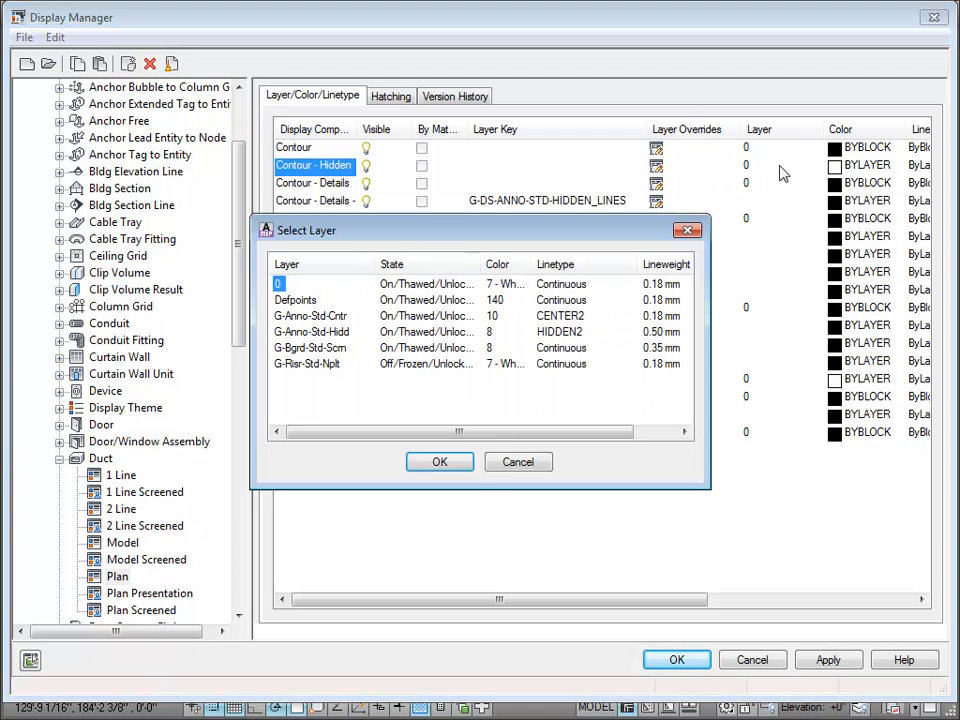
left_click(340, 332)
left_click(427, 466)
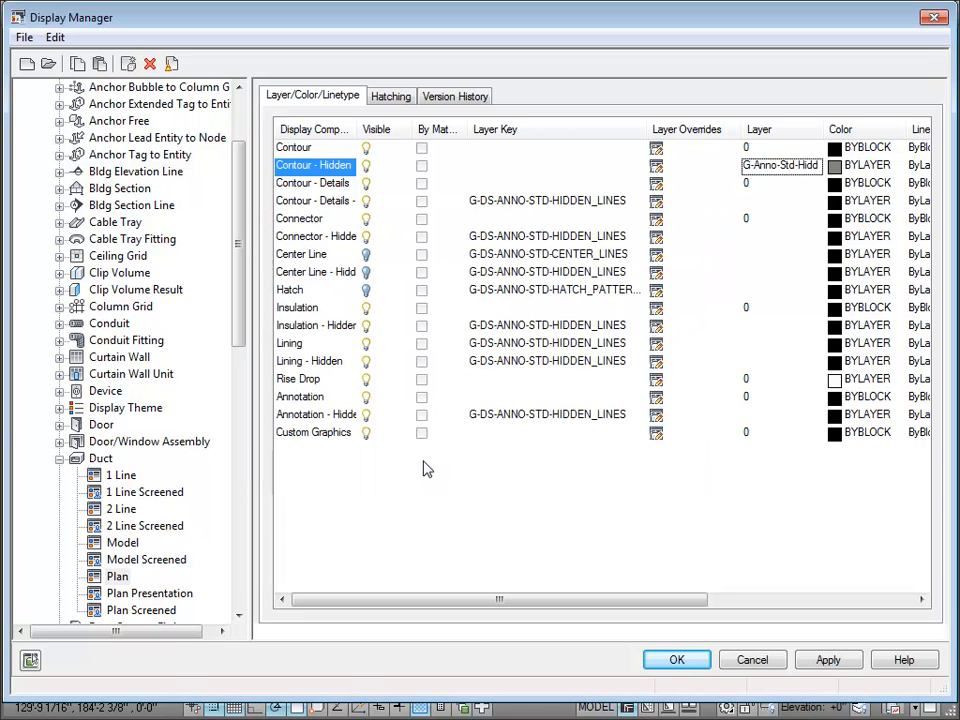
left_click(658, 471)
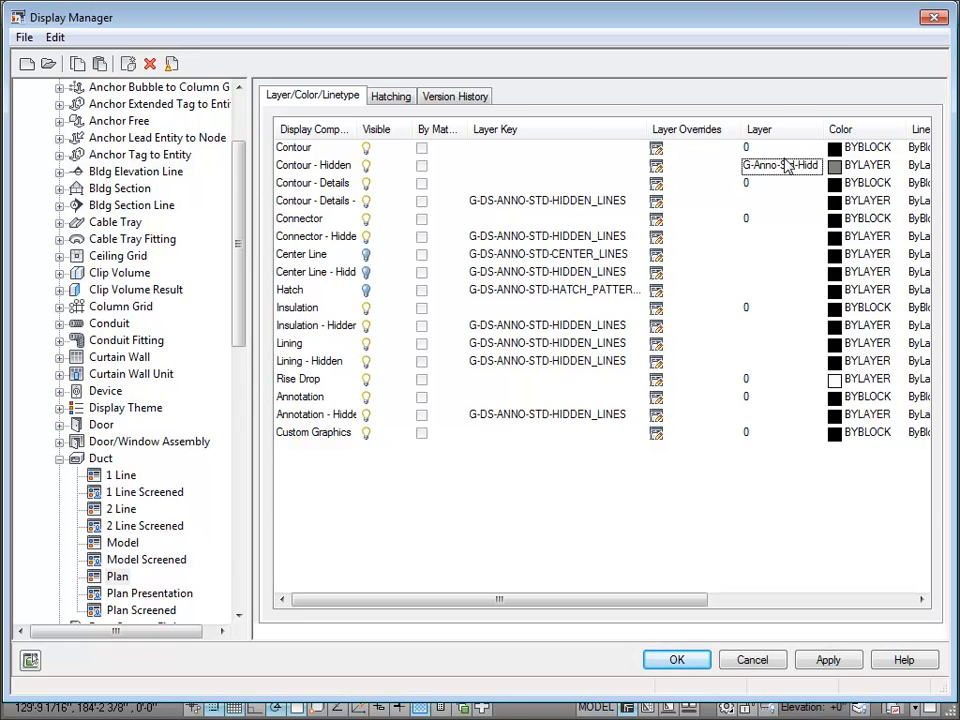
left_click(676, 661)
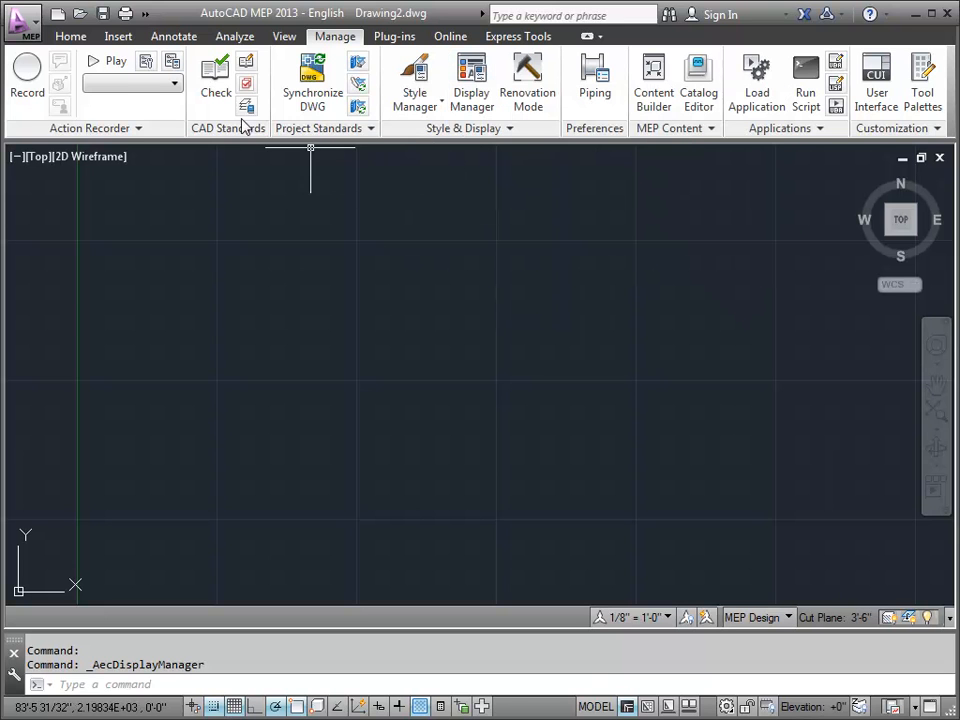
left_click(70, 40)
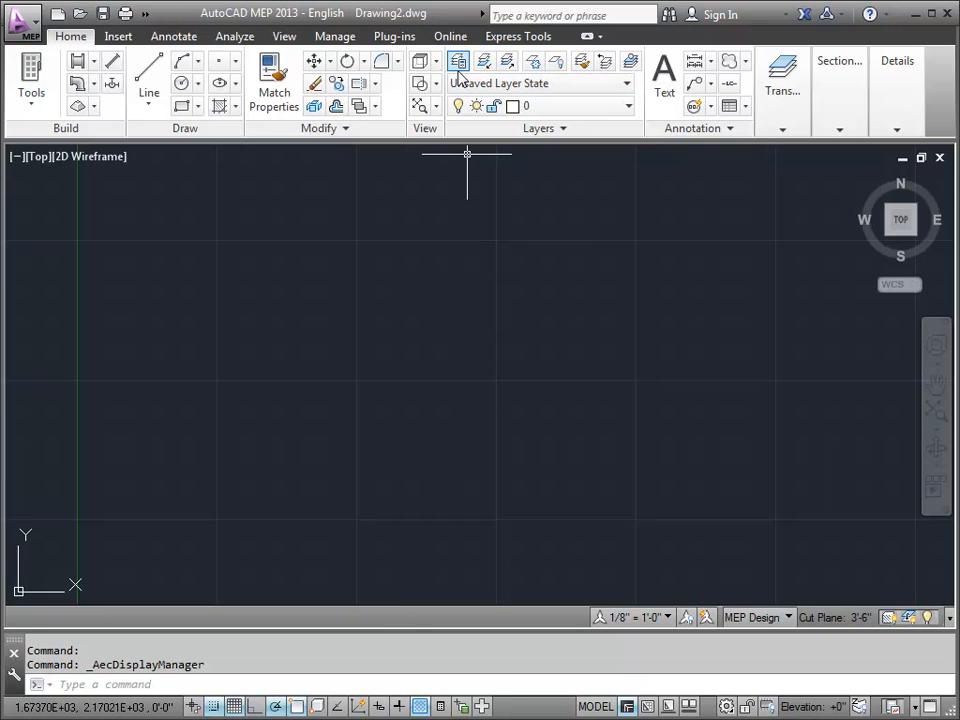
left_click(334, 37)
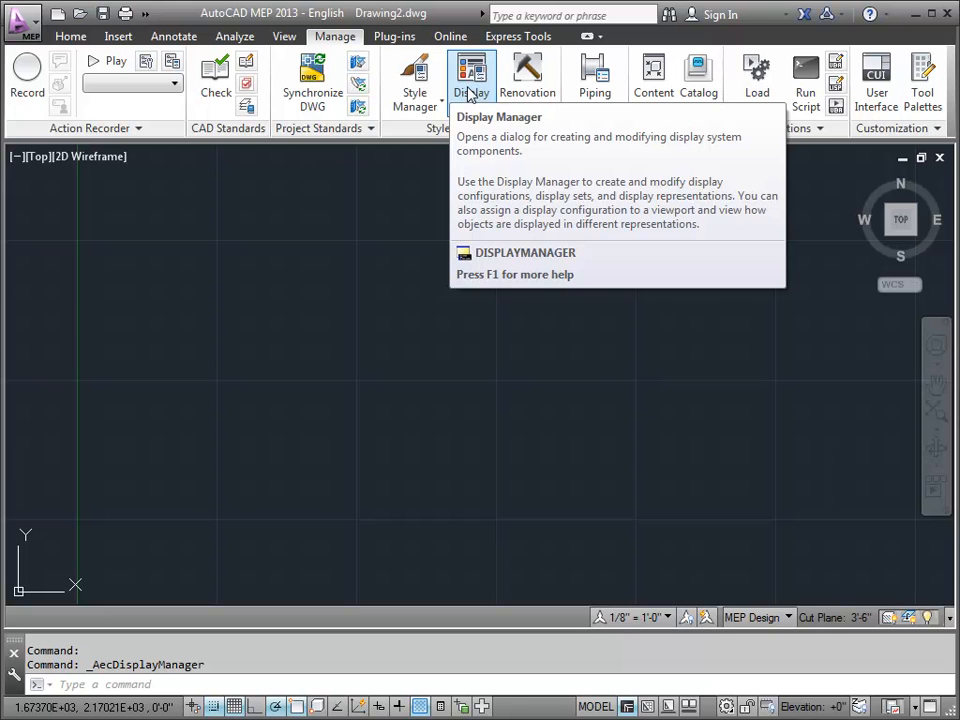
left_click(407, 100)
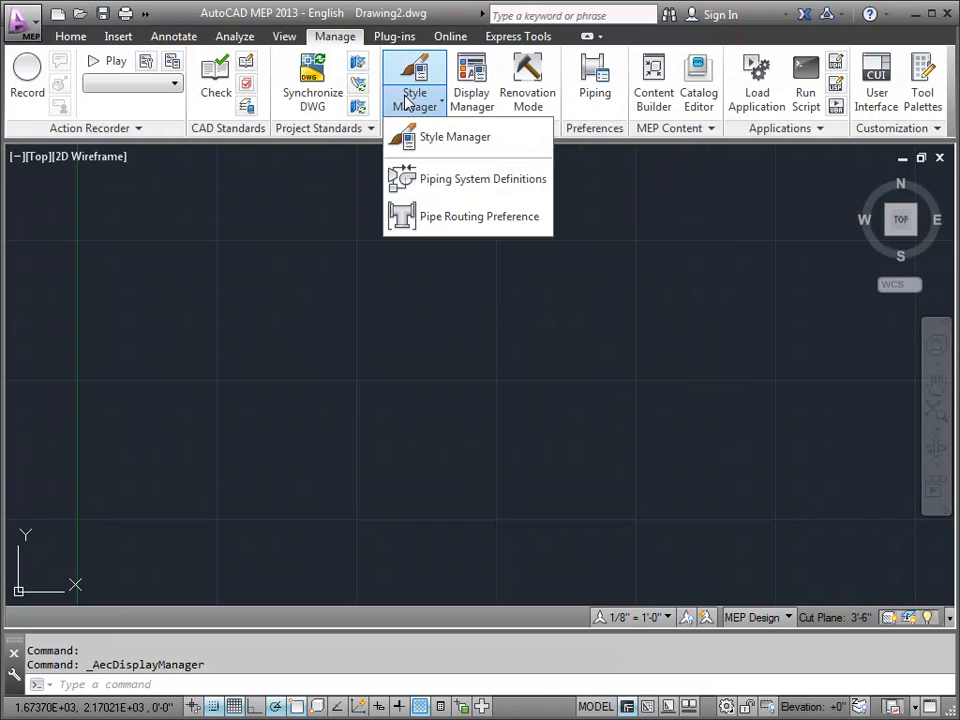
left_click(549, 256)
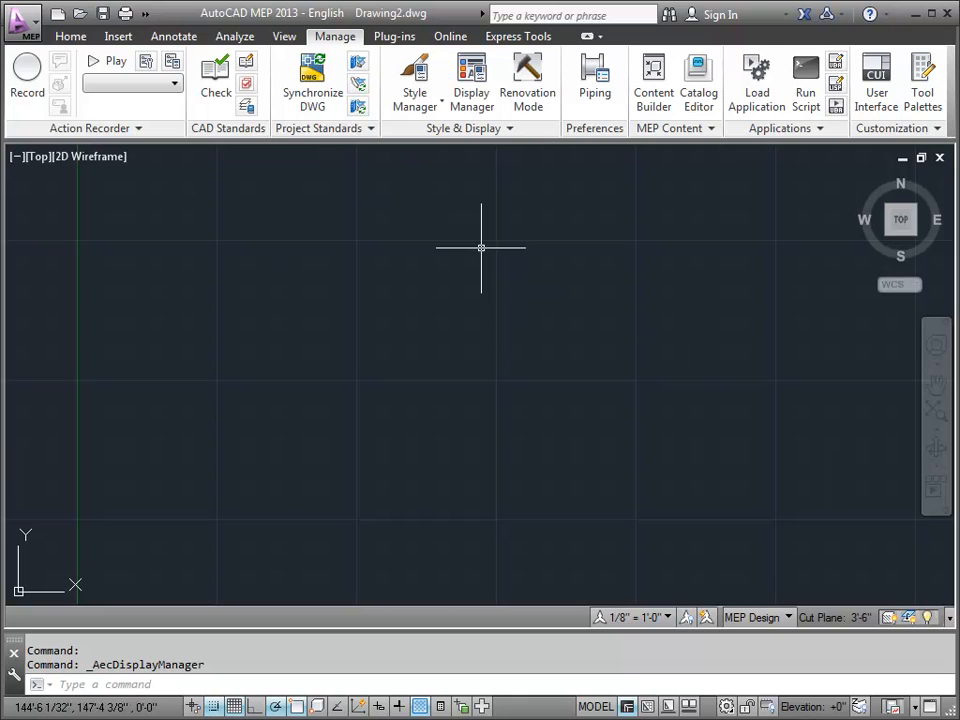
Step: Open the Layer Key Styles and show the keys of Drawing2.dwg's MEP Object - AIA 256 Color style
left_click(64, 40)
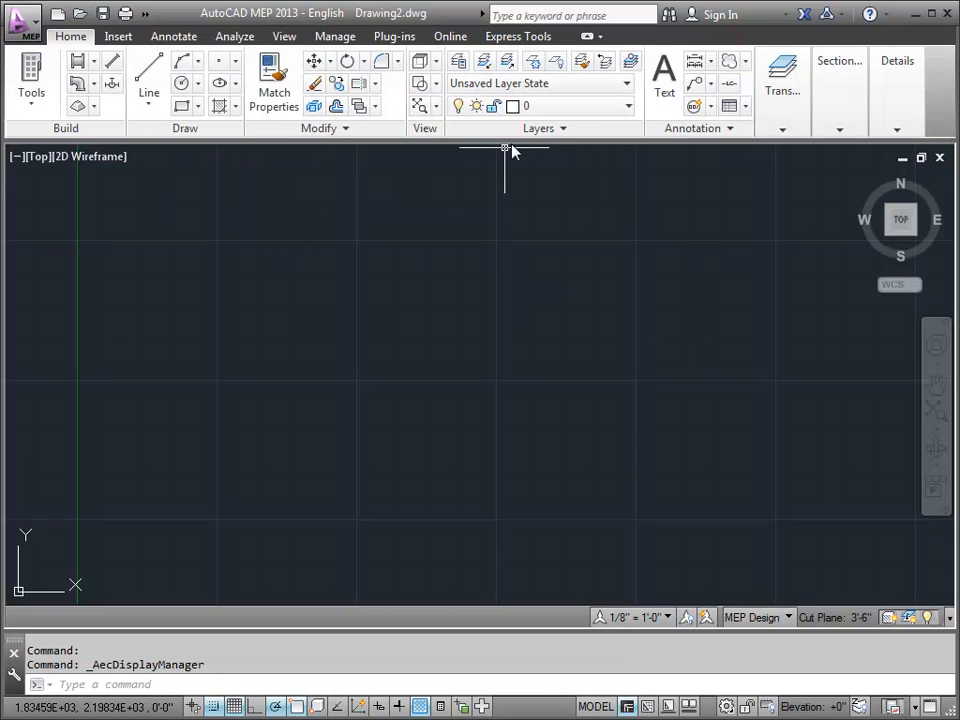
left_click(546, 129)
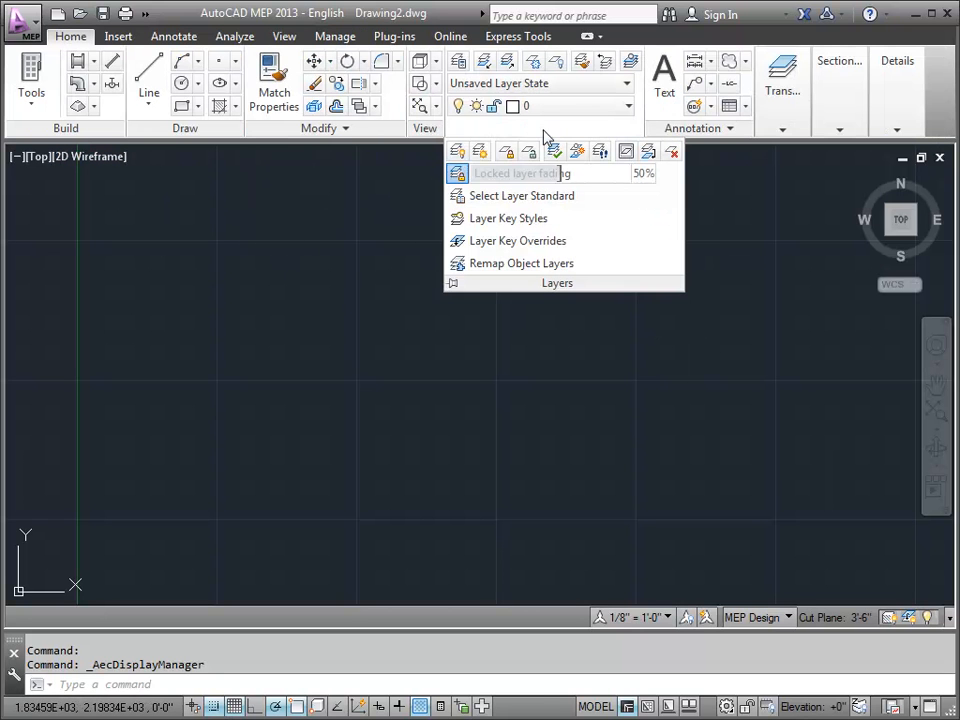
left_click(523, 223)
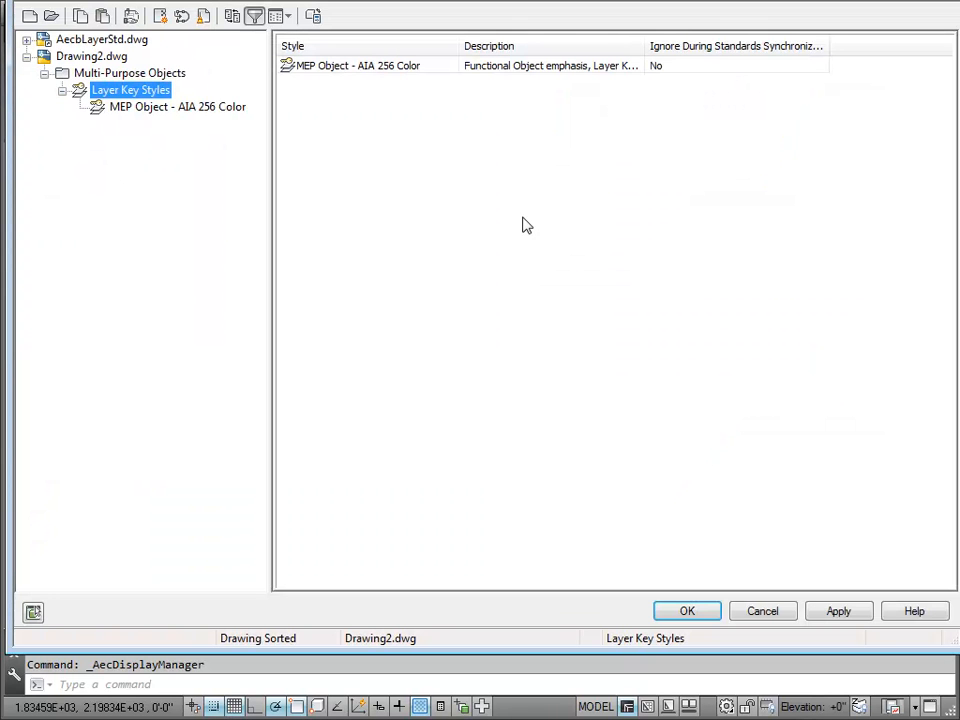
left_click(26, 40)
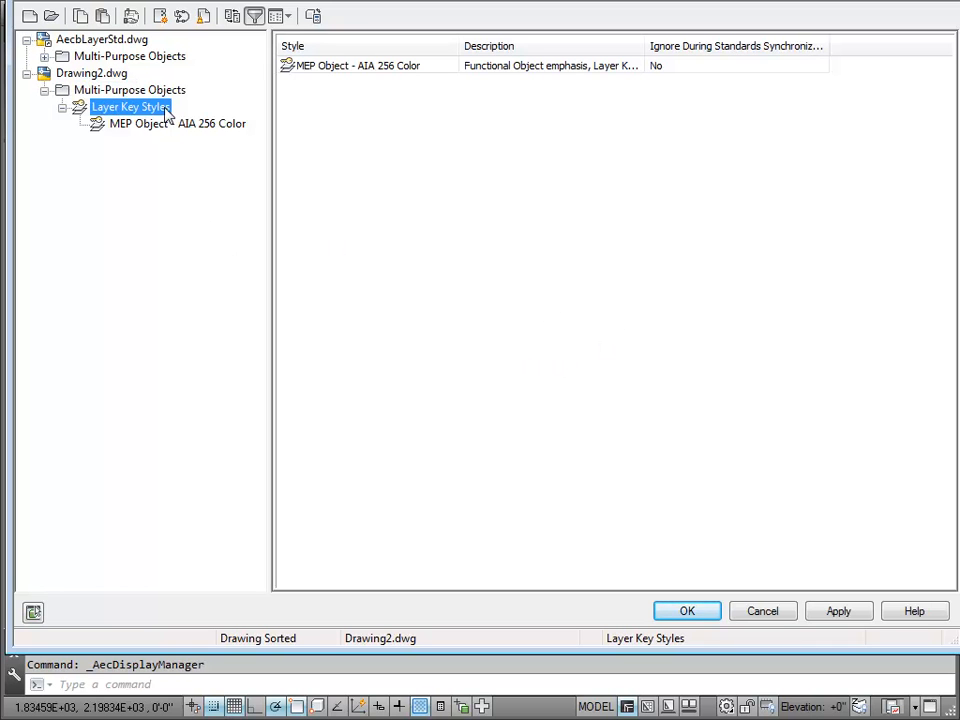
left_click(140, 126)
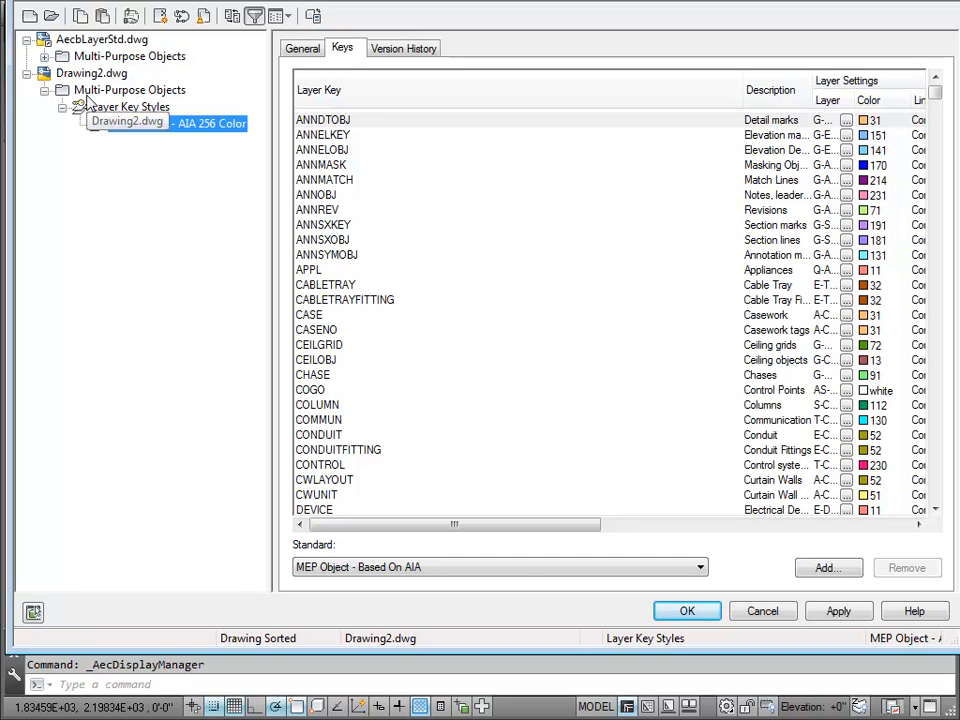
Step: Compare the MEP Object - AIA 256 Color keys in AecbLayerStd.dwg with those in Drawing2.dwg, then leave without changes
left_click(59, 42)
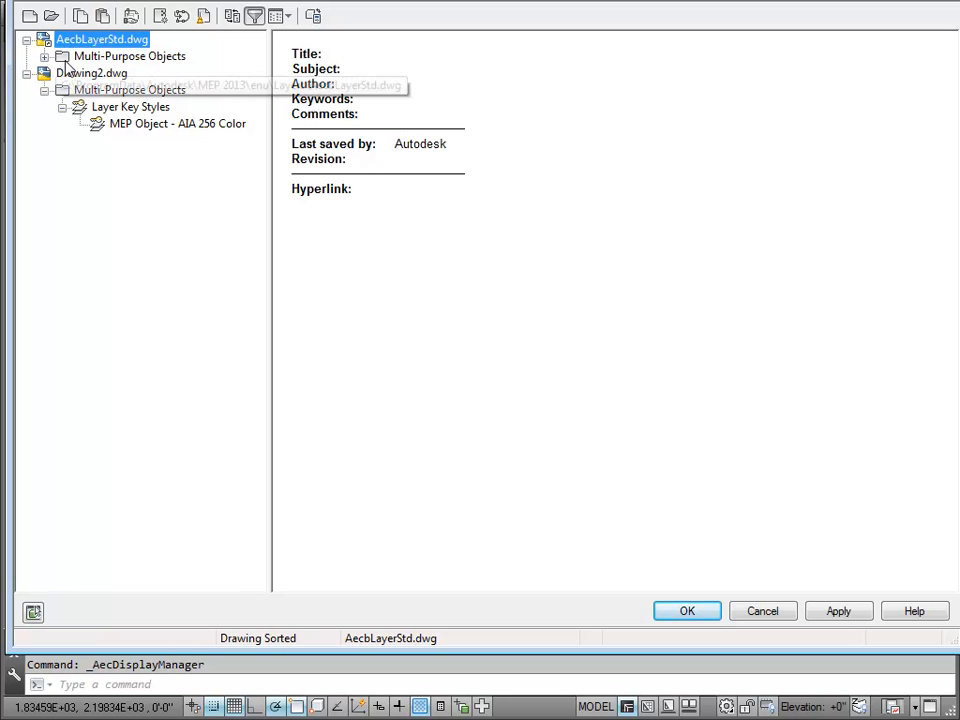
left_click(44, 57)
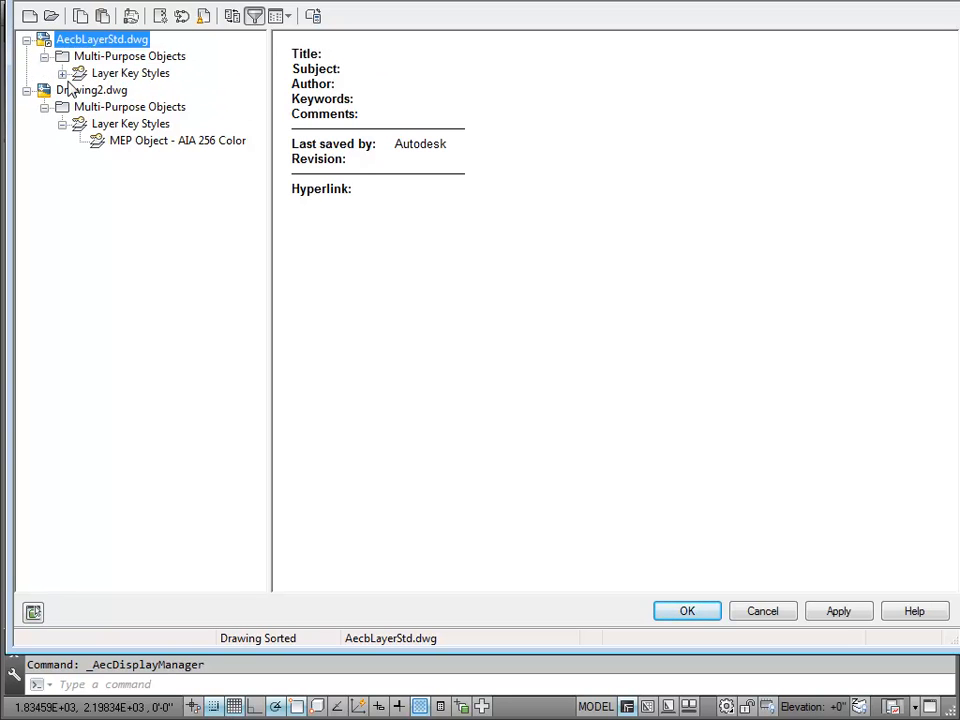
left_click(62, 73)
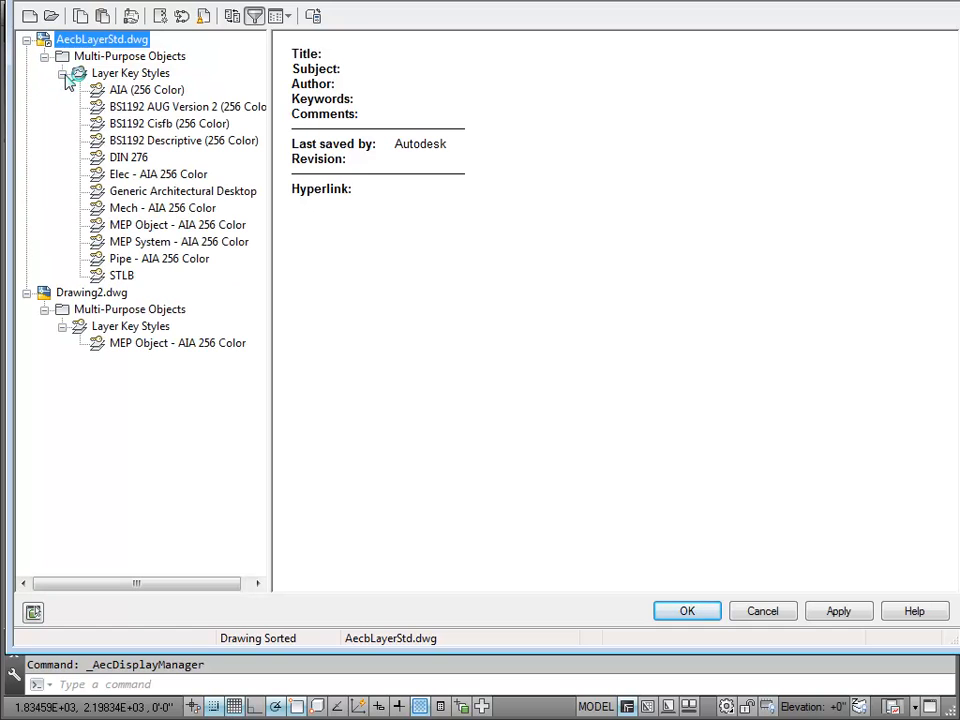
left_click(172, 227)
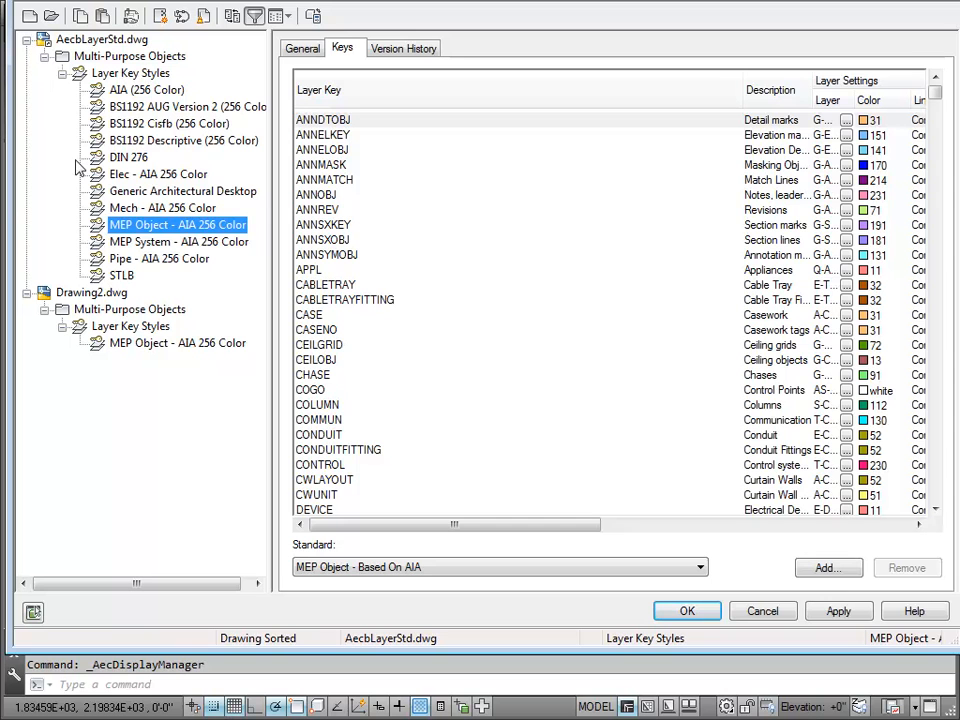
left_click(134, 345)
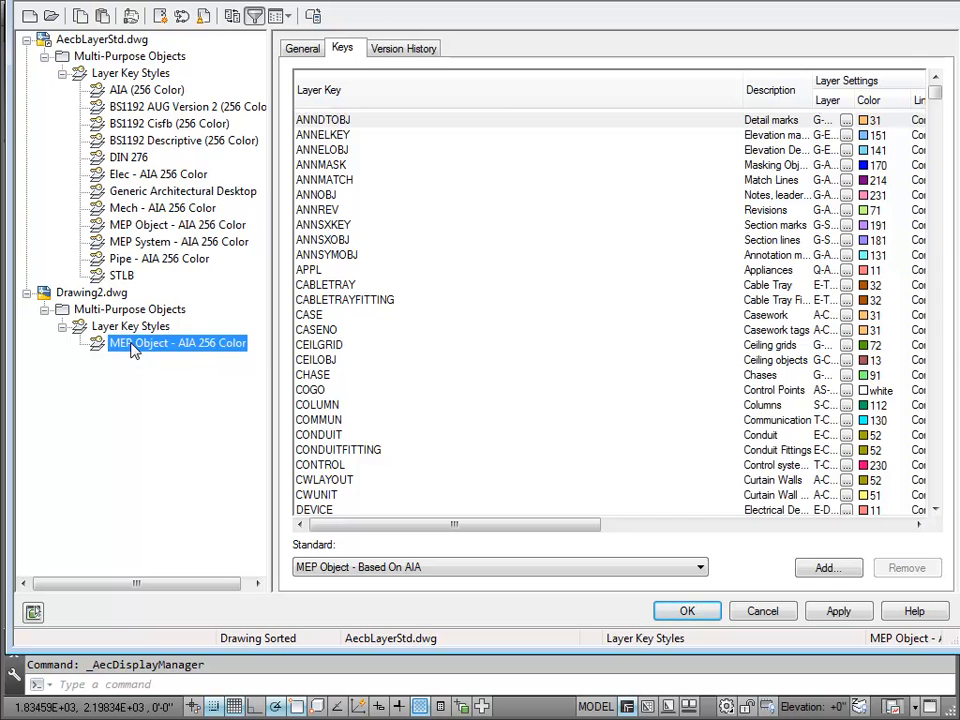
left_click(760, 611)
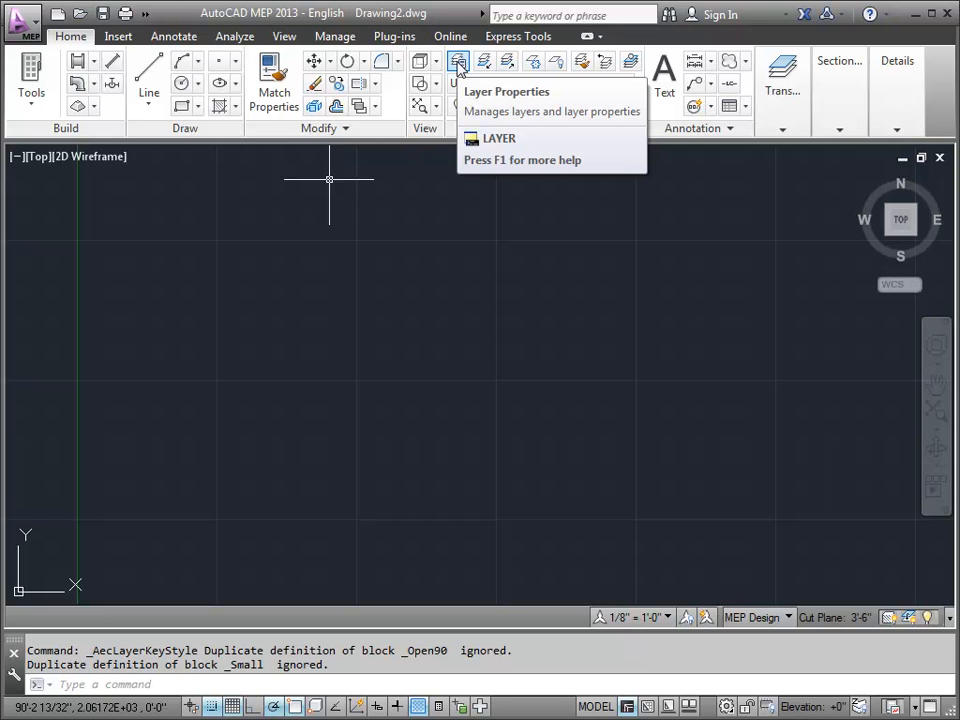
Step: Examine the G-Anno-Std-Hidd layer in the Layer Properties Manager and close it
left_click(458, 63)
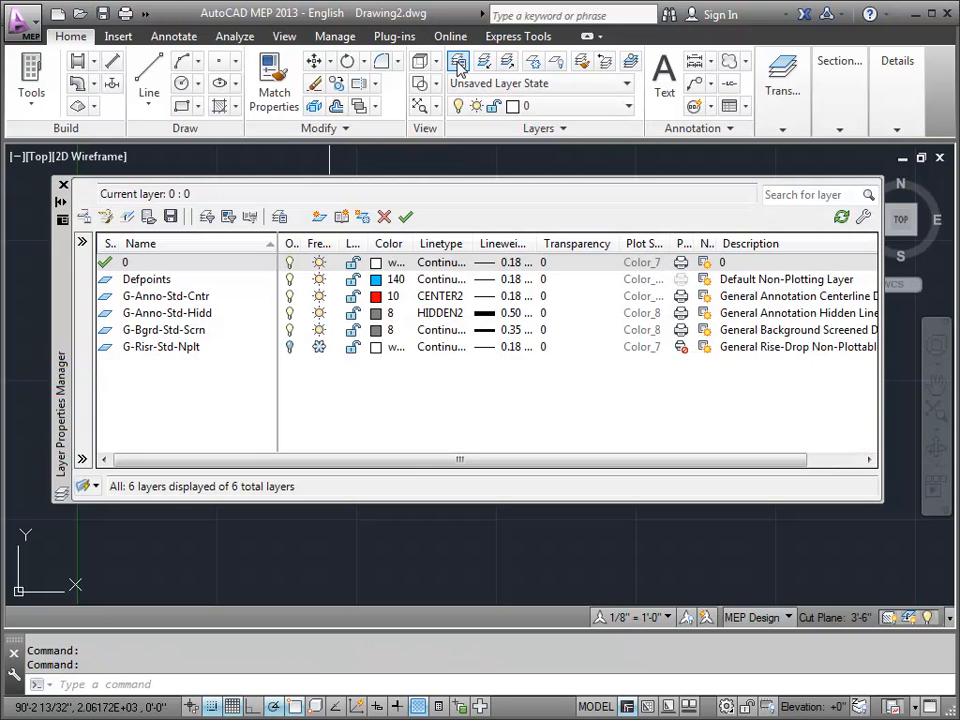
left_click(210, 314)
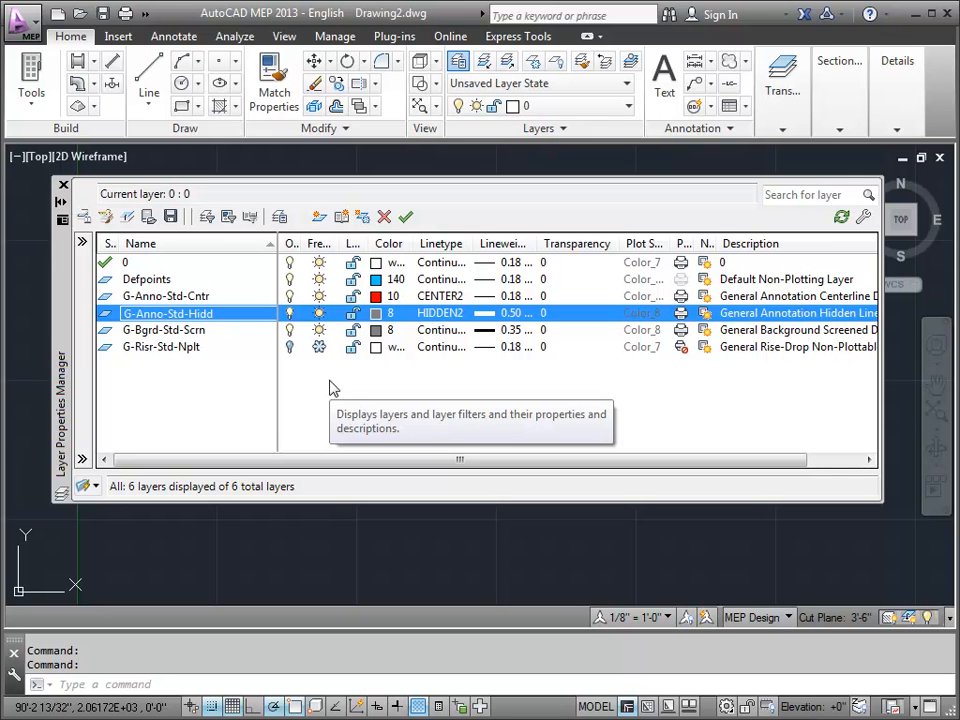
left_click(63, 187)
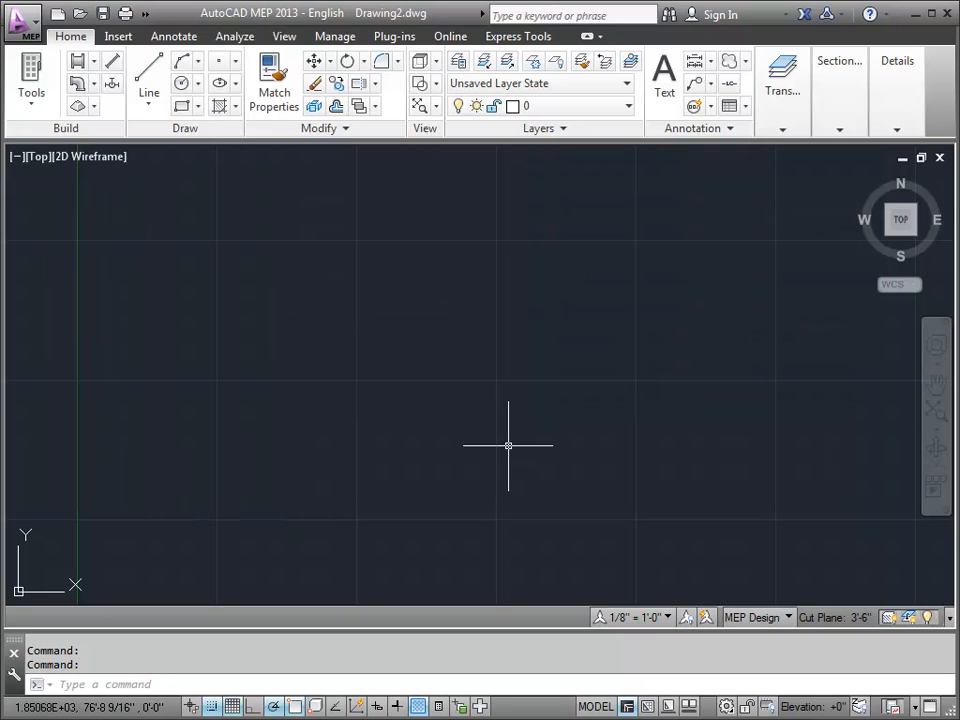
Step: Open the Style Manager and display the layer keys of the MEP Object - AIA 256 Color style in Drawing2.dwg
left_click(336, 38)
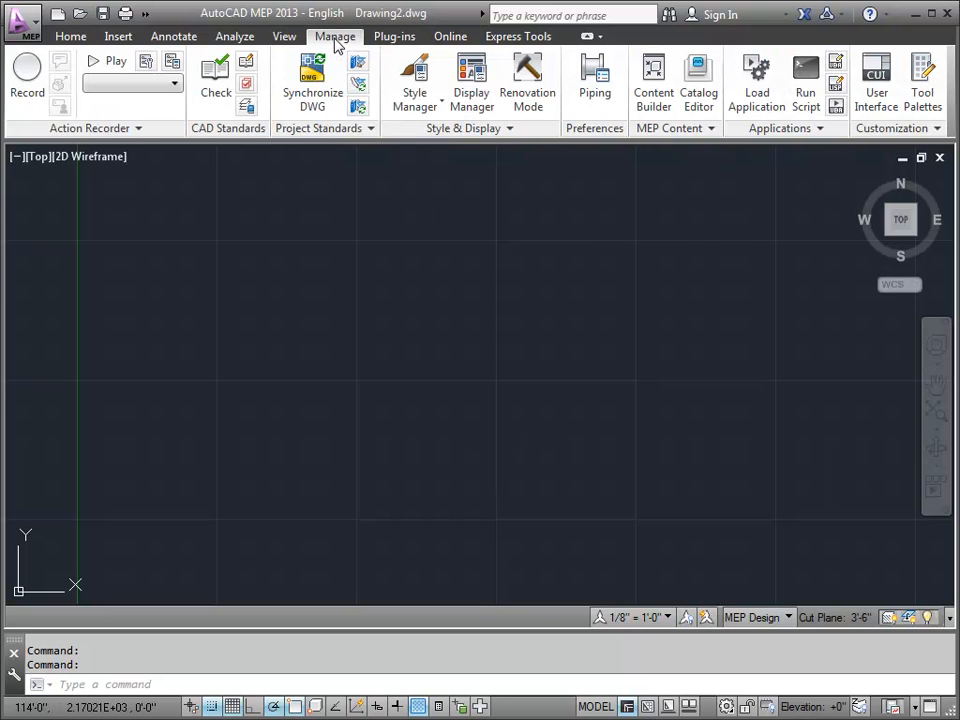
left_click(409, 107)
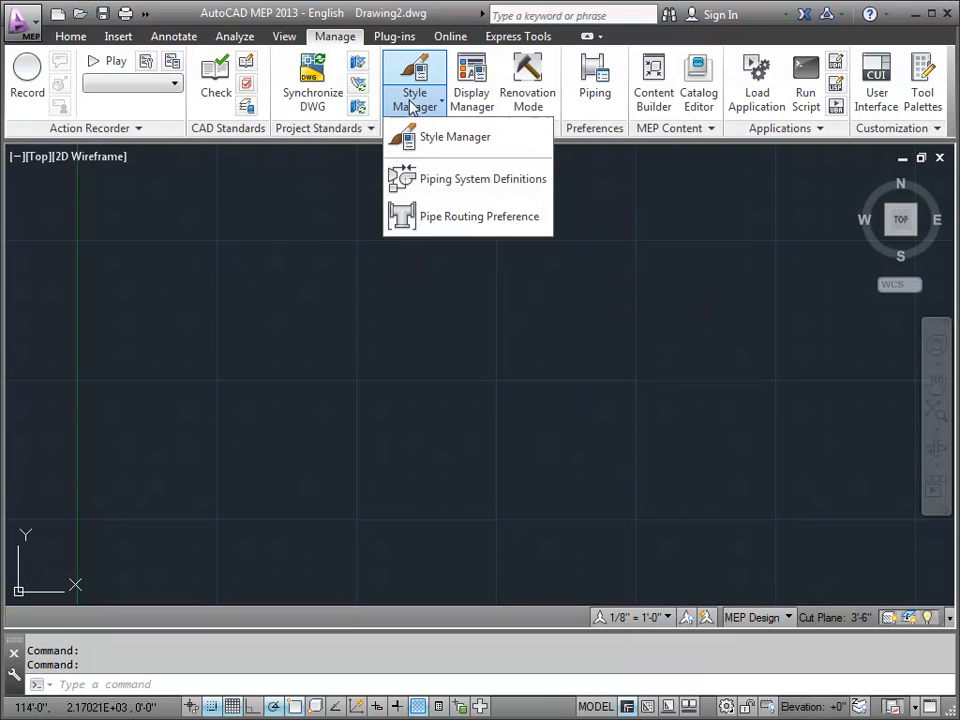
left_click(431, 139)
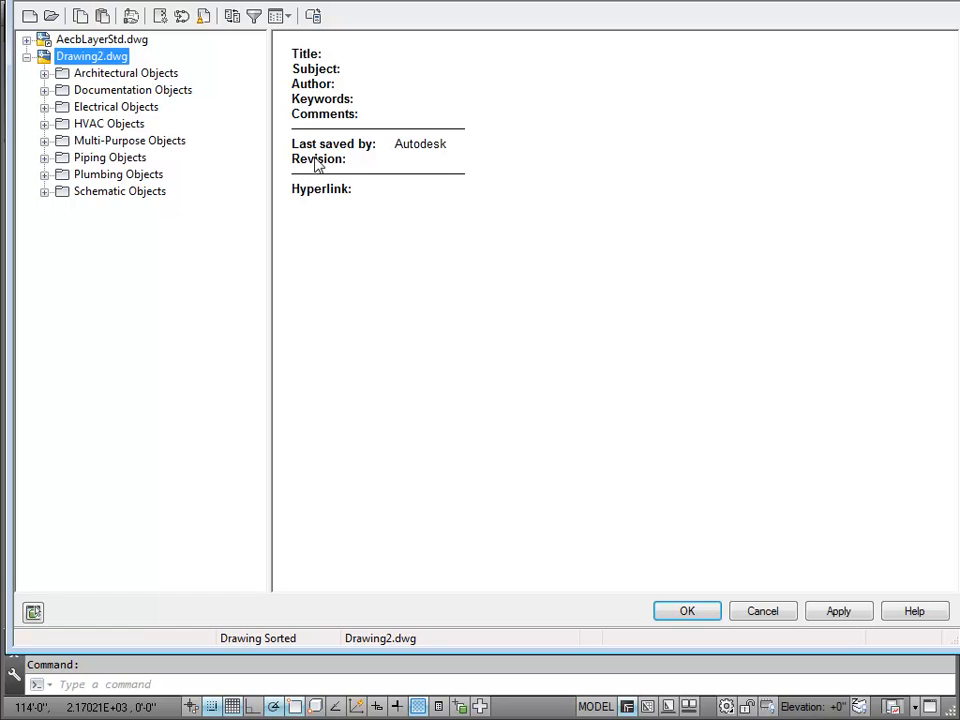
left_click(44, 141)
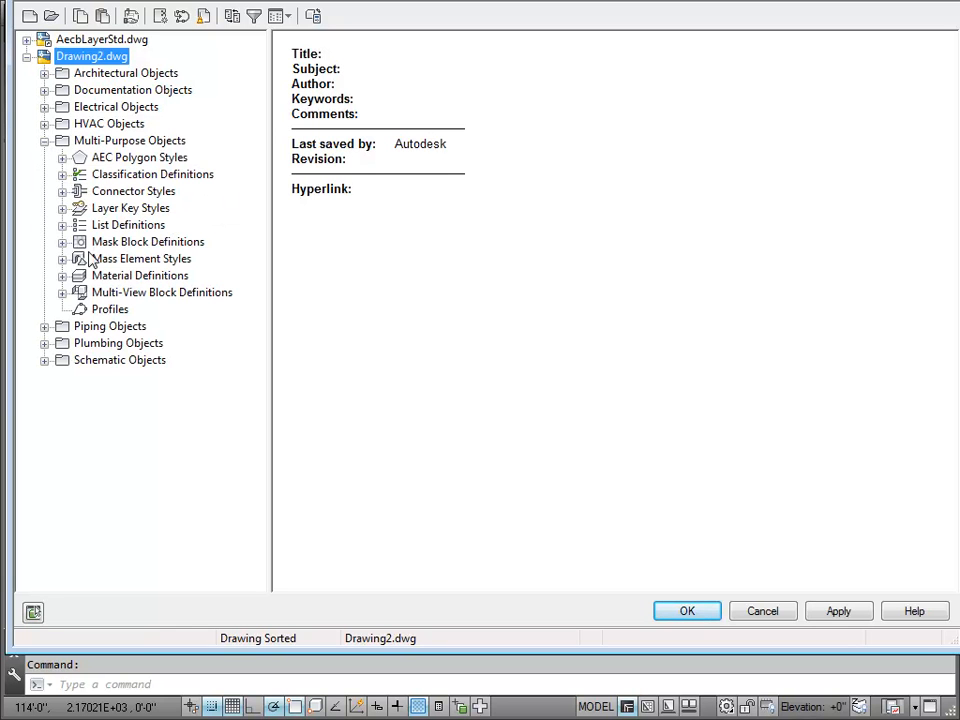
left_click(62, 208)
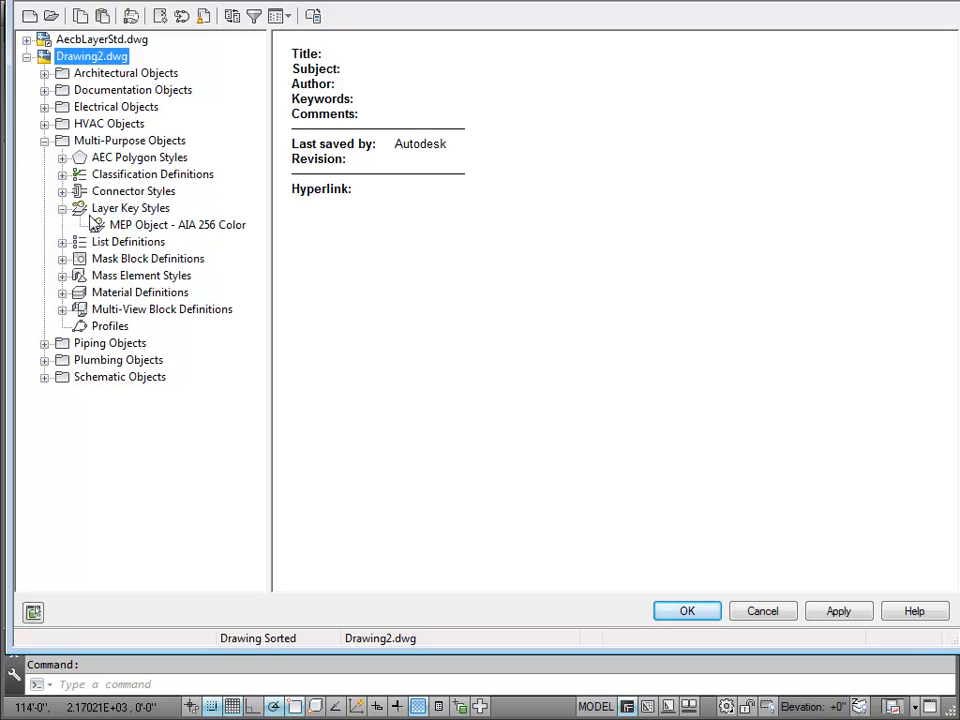
left_click(110, 226)
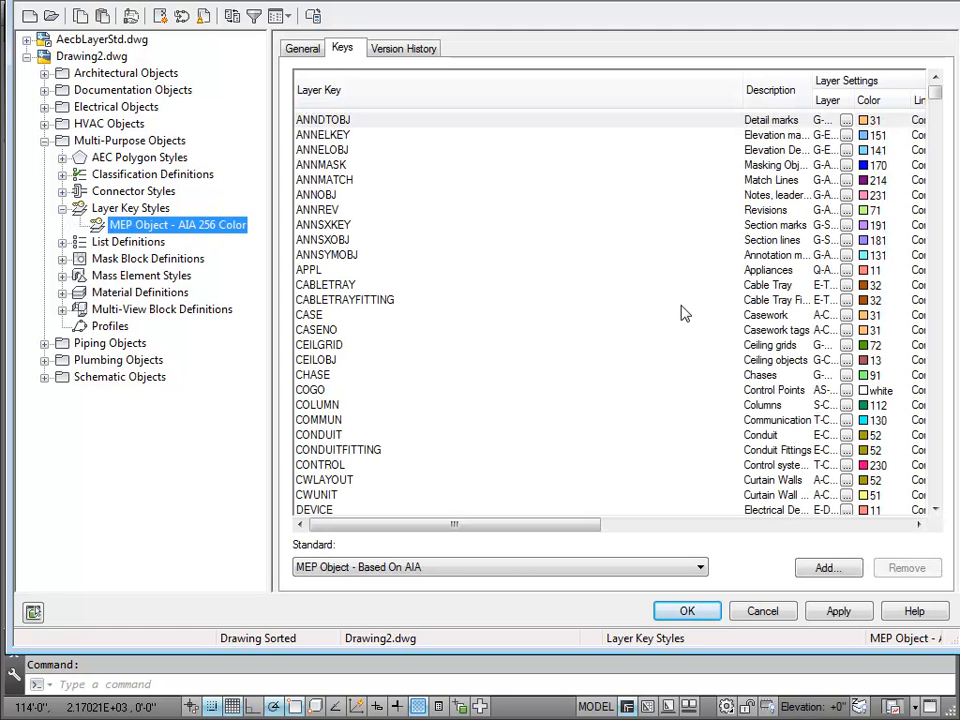
Step: Locate the G-DS-ANNO-STD-HIDDEN_LINES and G-DS-ANNO-STD-HATCH_PATTERNS keys in the style's key list
left_click_drag(935, 93, 953, 301)
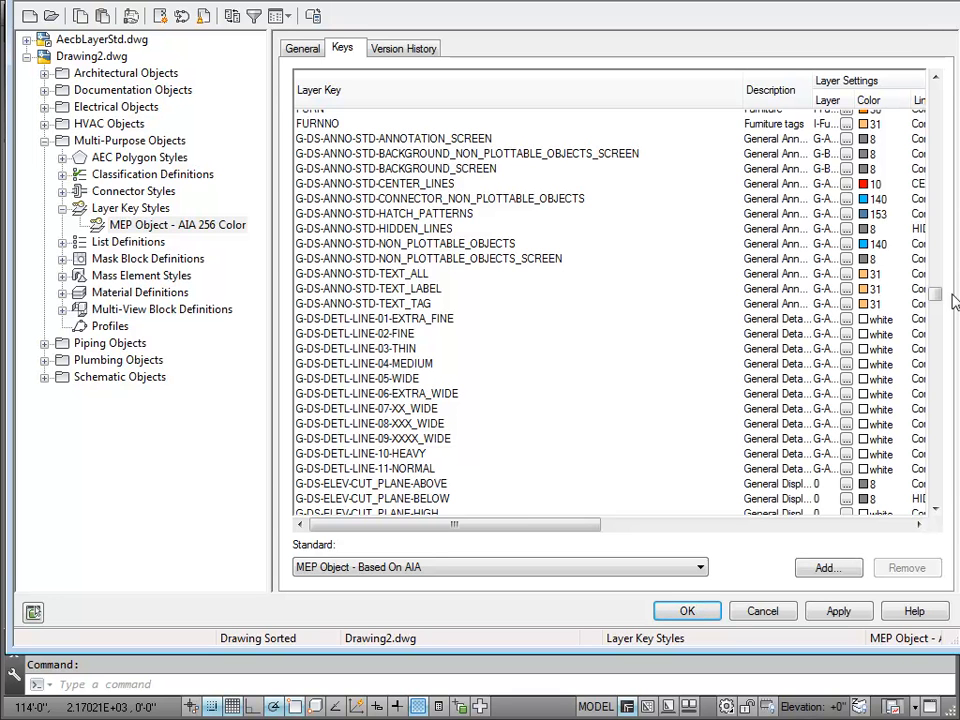
double_click(454, 229)
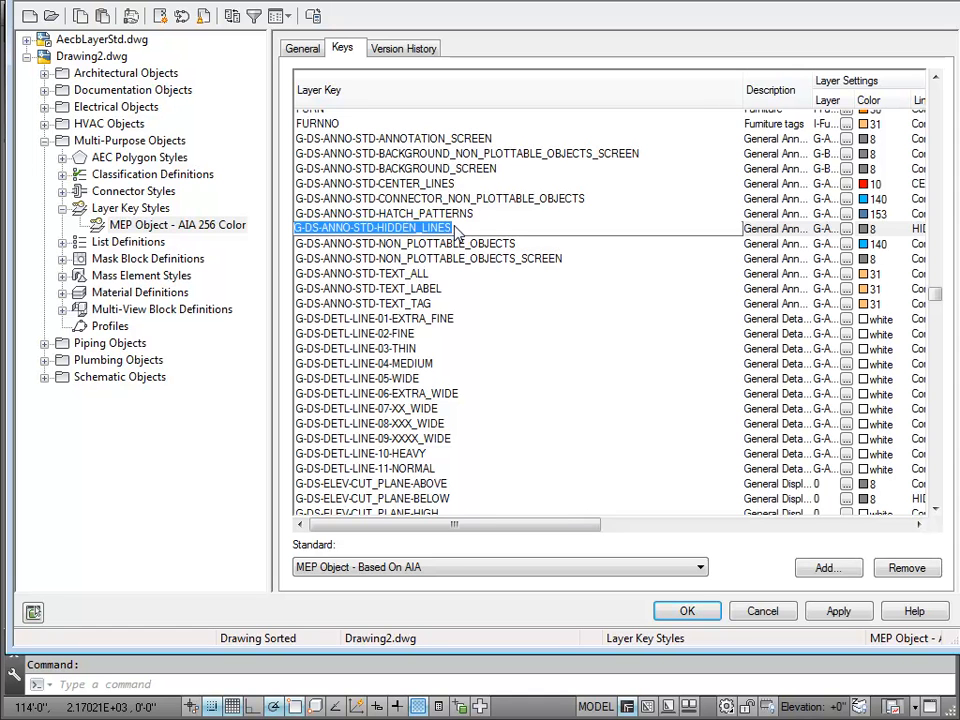
double_click(476, 214)
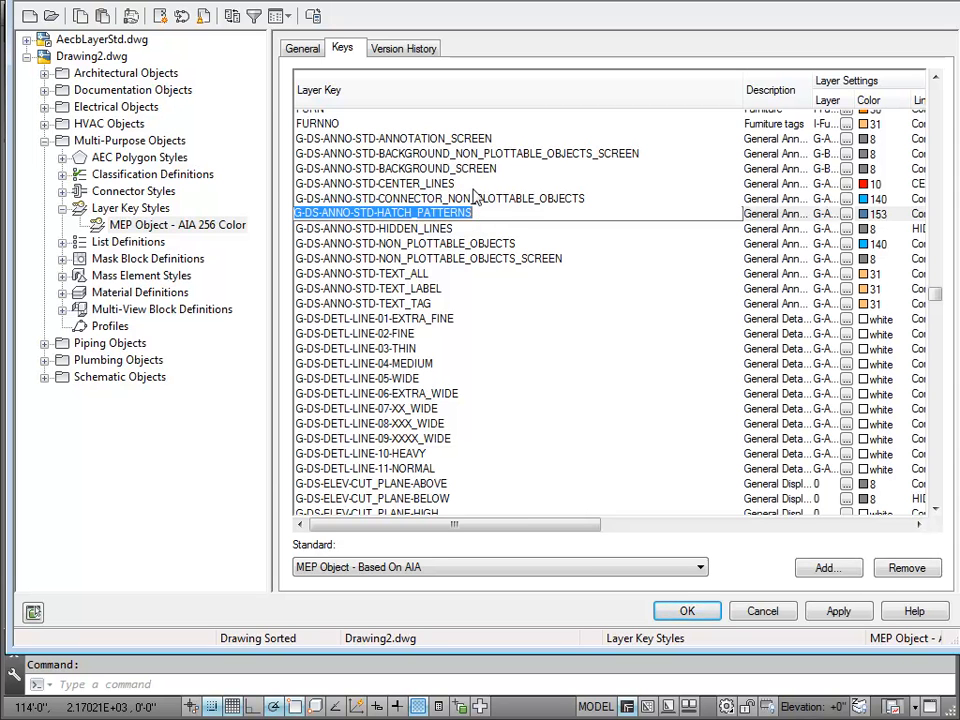
Step: Examine the G-DS-ANNO-STD layer keys from ANNOTATION_SCREEN through TEXT_TAG, then close the Style Manager without saving changes
double_click(500, 183)
double_click(505, 168)
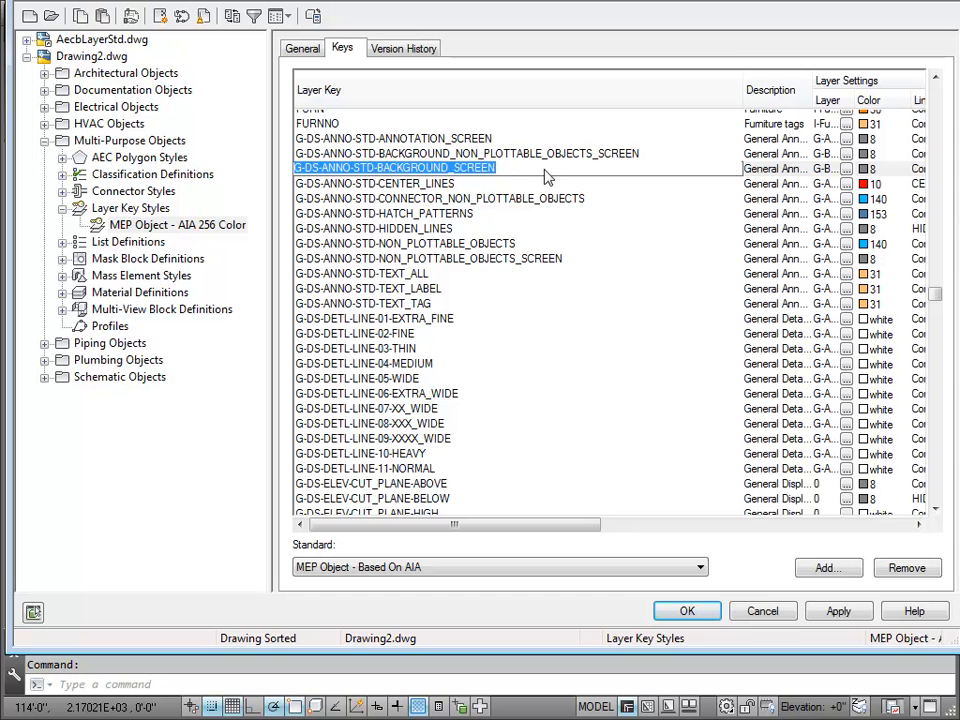
double_click(657, 154)
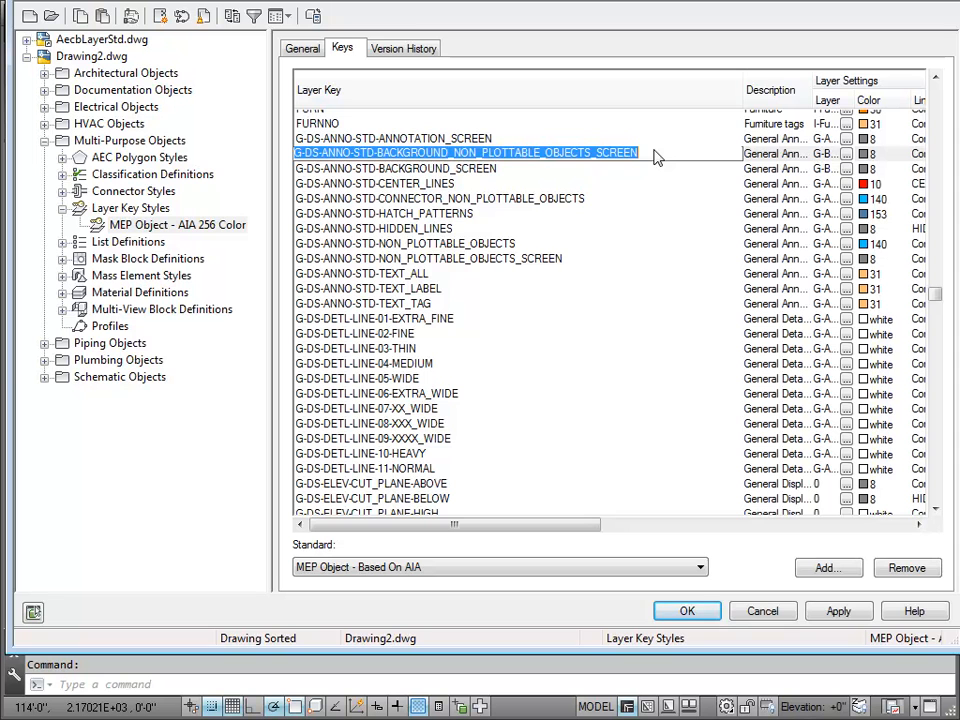
left_click(529, 246)
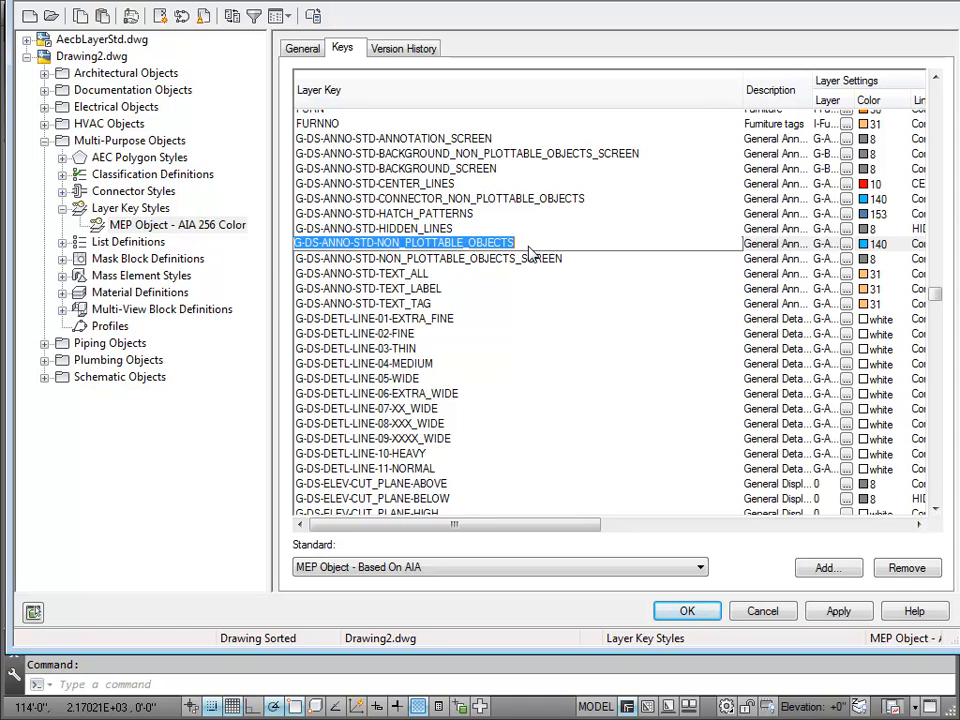
left_click(463, 305)
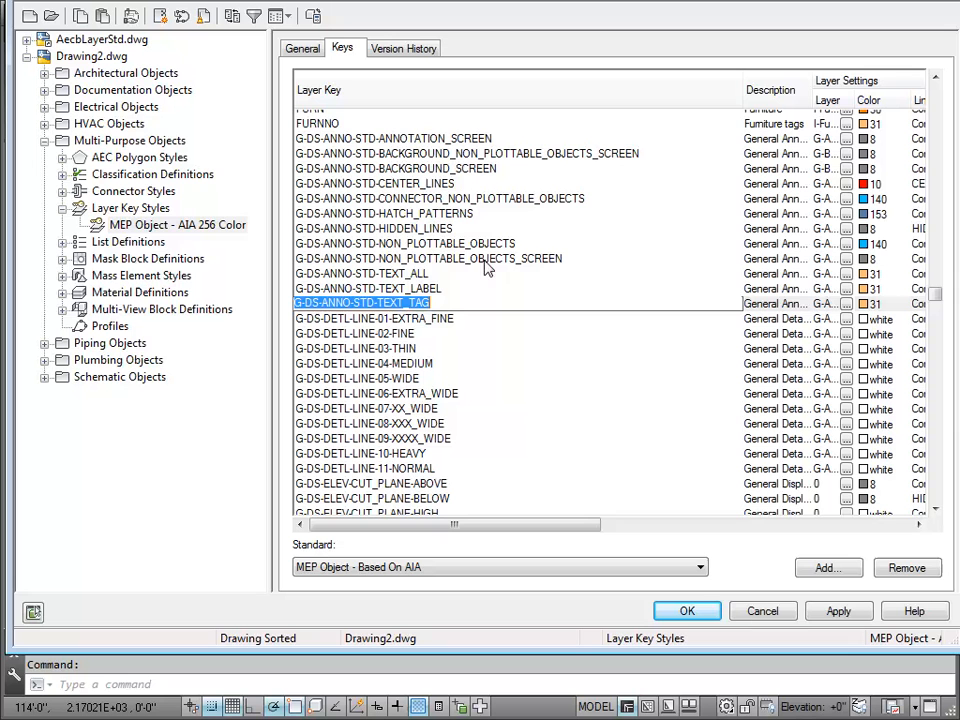
left_click(510, 142, "shift")
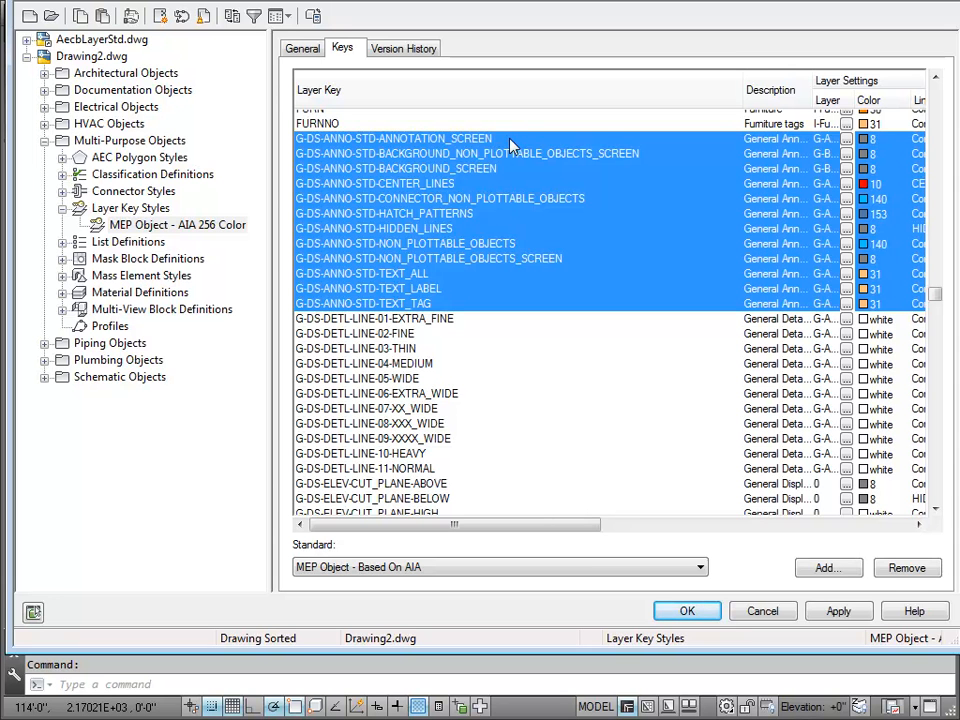
left_click(470, 230)
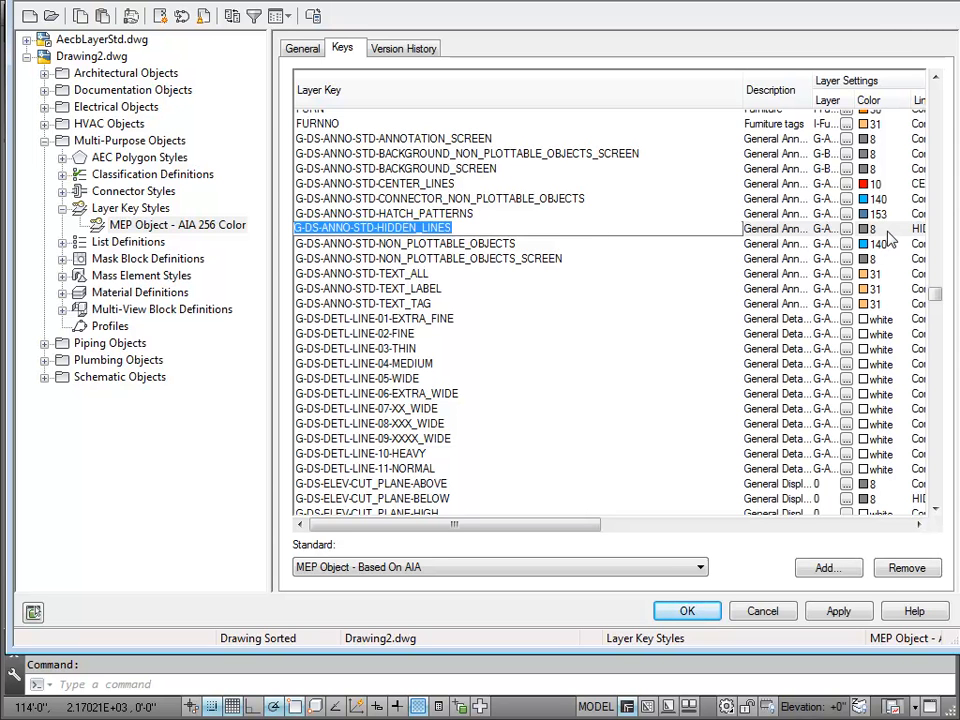
left_click(476, 185)
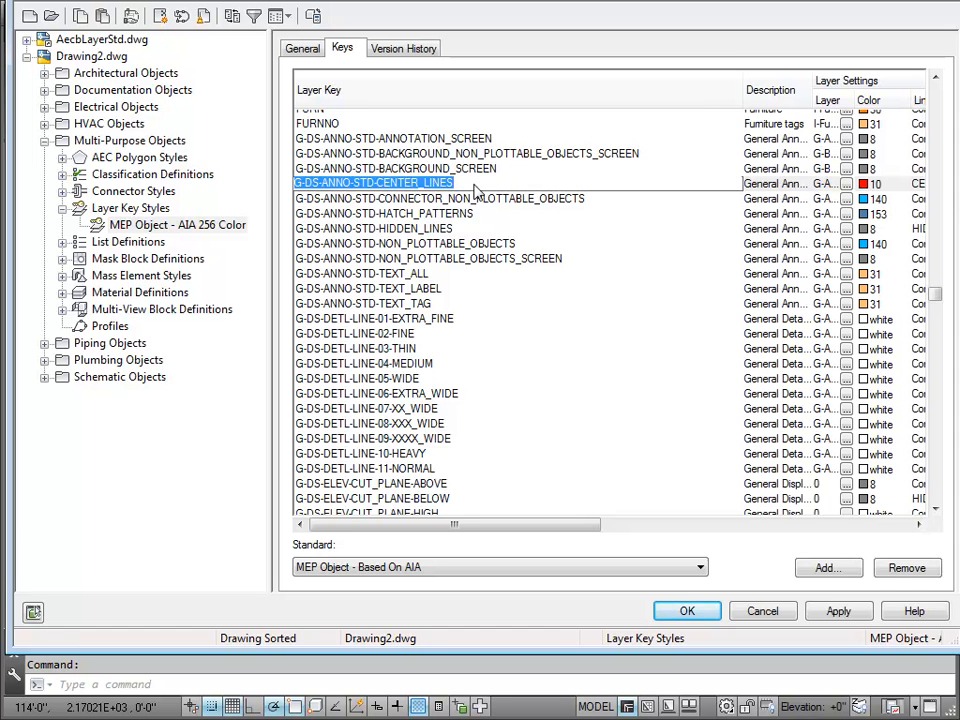
left_click(518, 140)
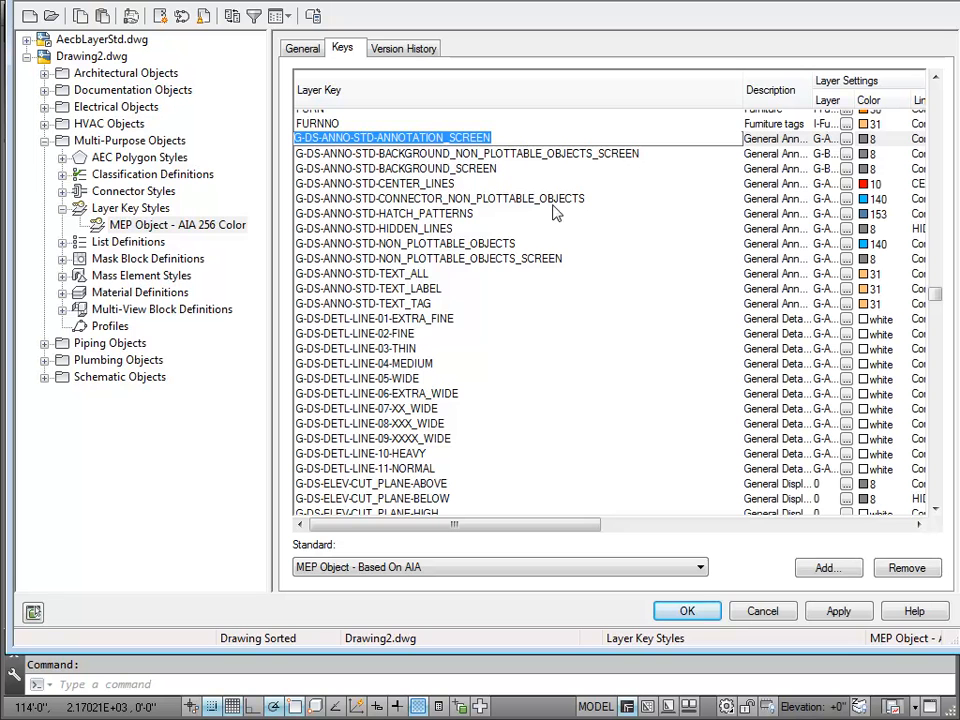
left_click(578, 259, "shift")
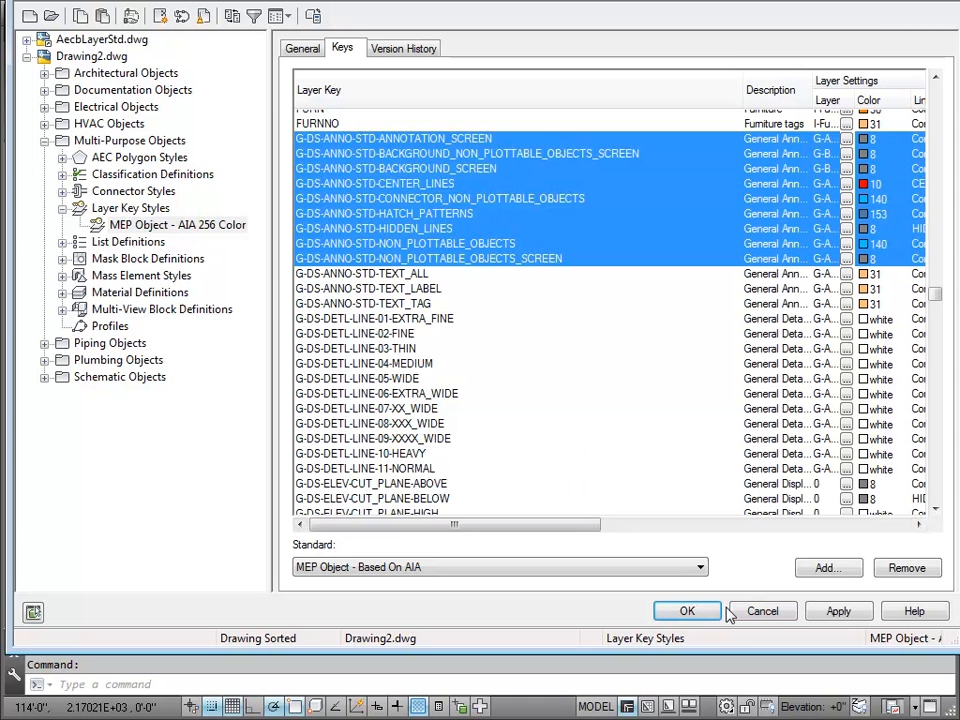
left_click(760, 614)
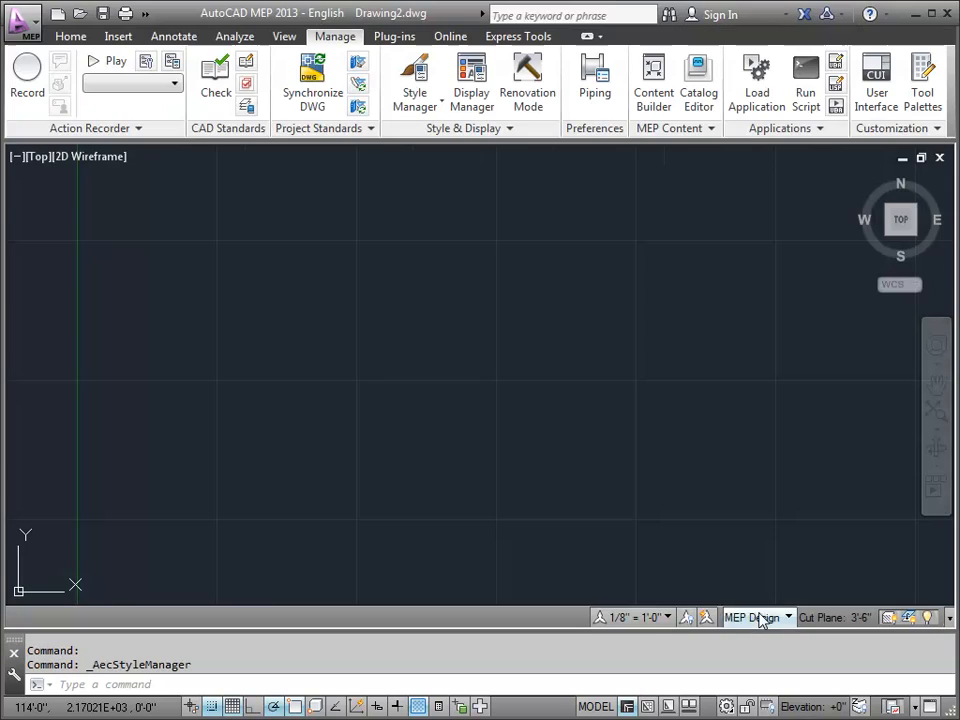
Step: Open the Display Manager and display the Plan representation of the Duct object
left_click(471, 85)
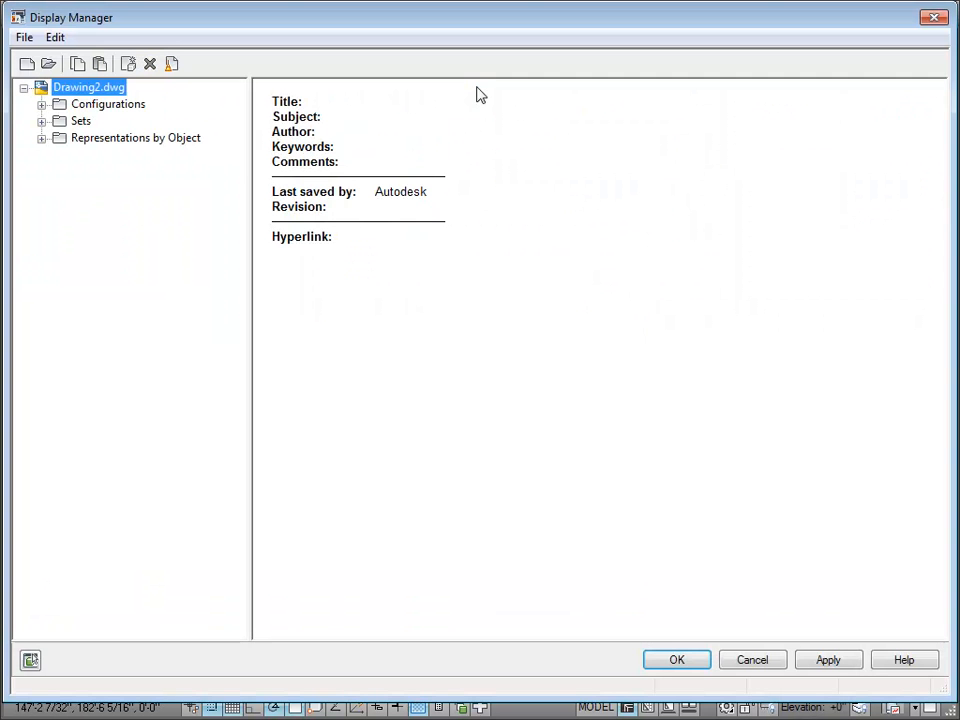
left_click(41, 138)
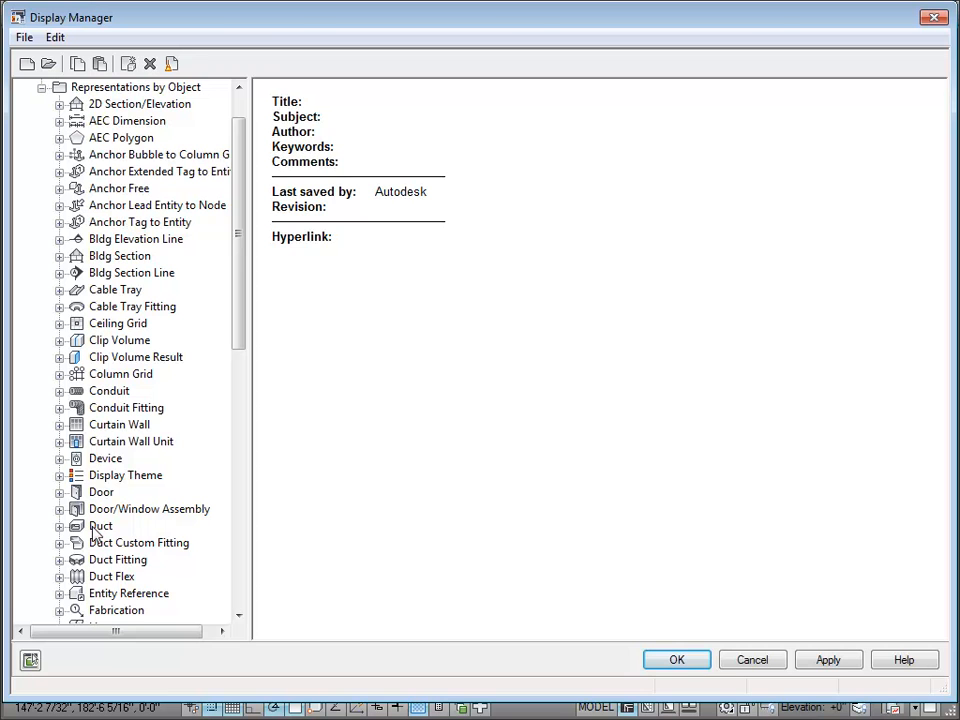
left_click(59, 526)
left_click(116, 577)
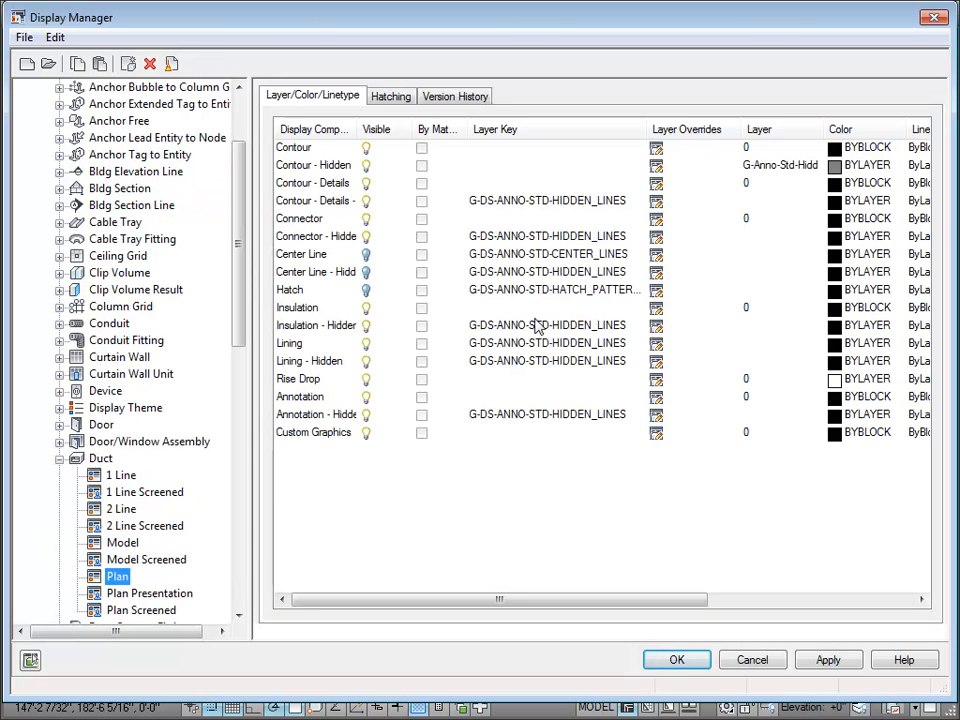
Step: View the available layer keys for the hidden contour details component and the layers for Contour - Hidden, cancelling both selections
left_click(625, 203)
left_click(625, 203)
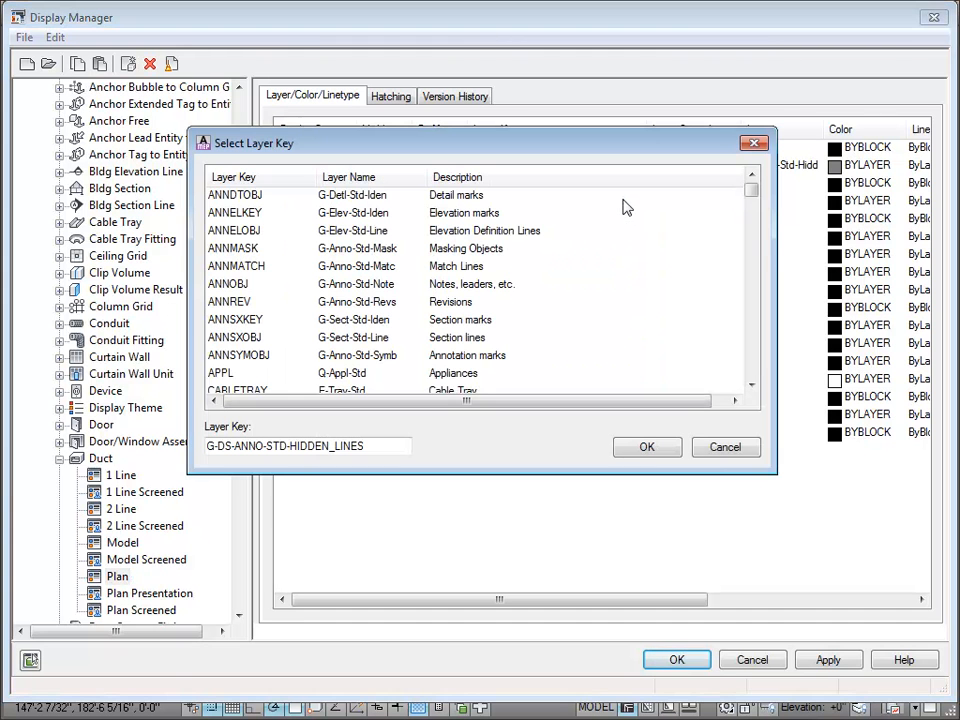
left_click(716, 448)
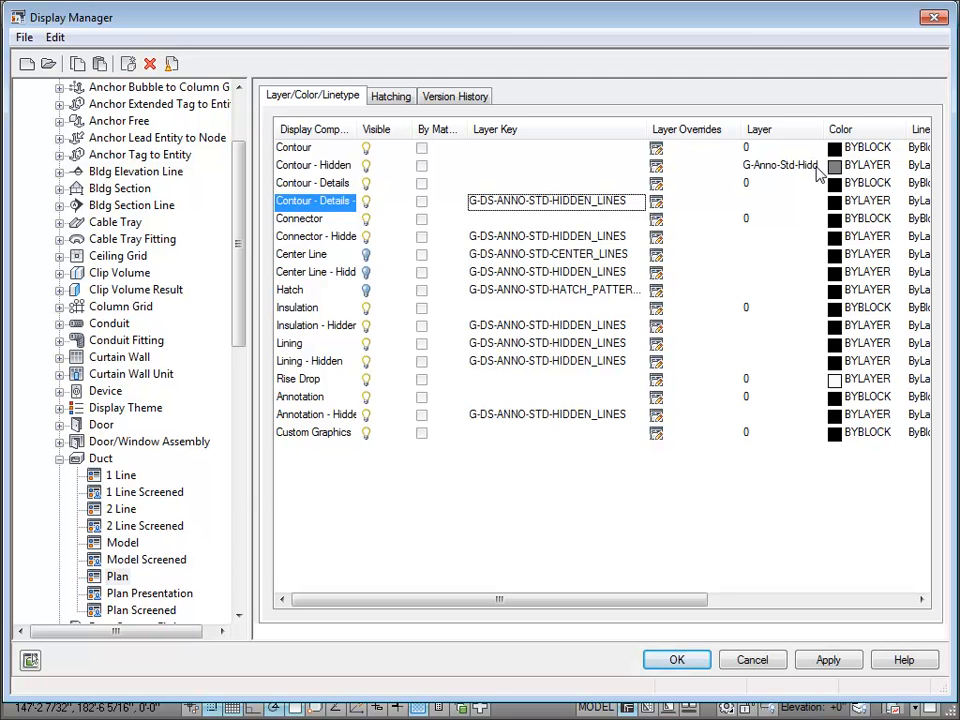
left_click(817, 167)
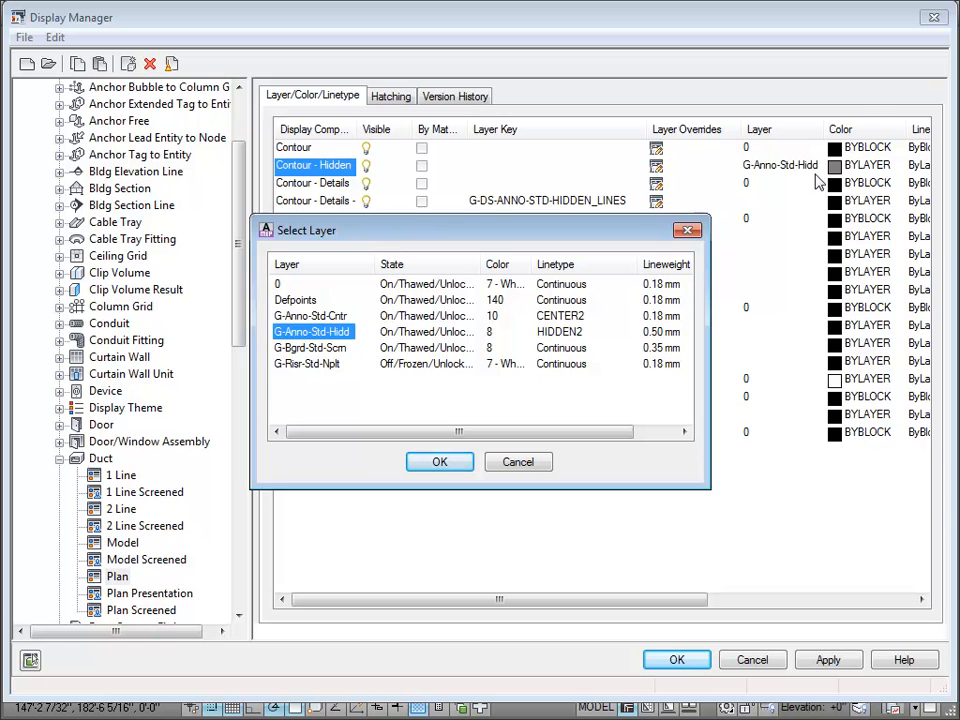
left_click(518, 463)
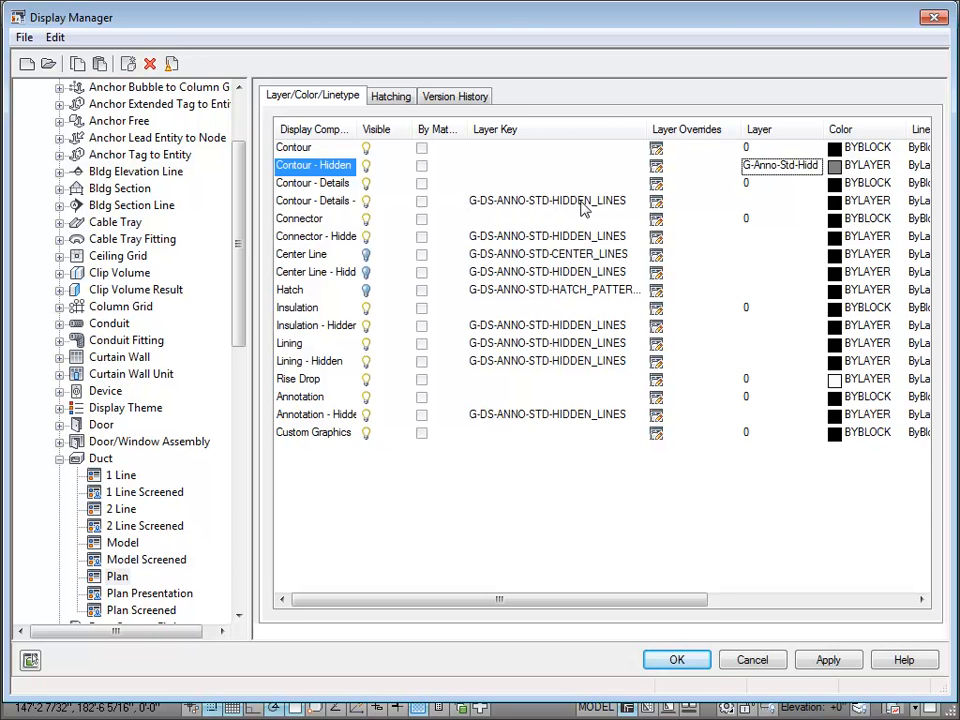
Step: Override the hidden contour details component's Discipline Designator with M, "Mechanical", and view the Optional Status values without choosing one
left_click(656, 202)
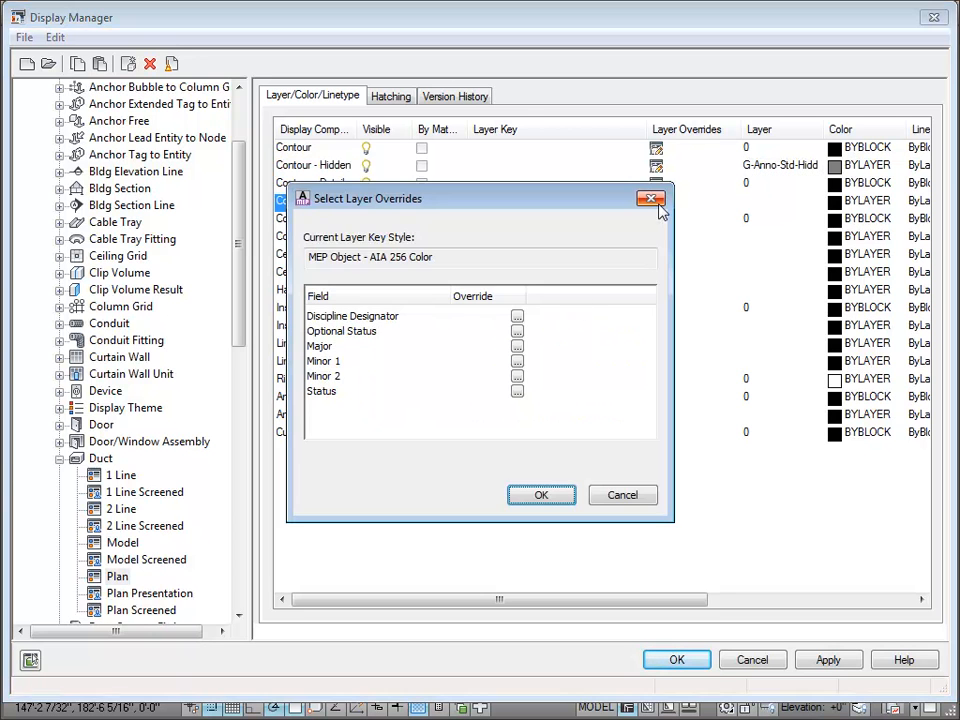
left_click(516, 318)
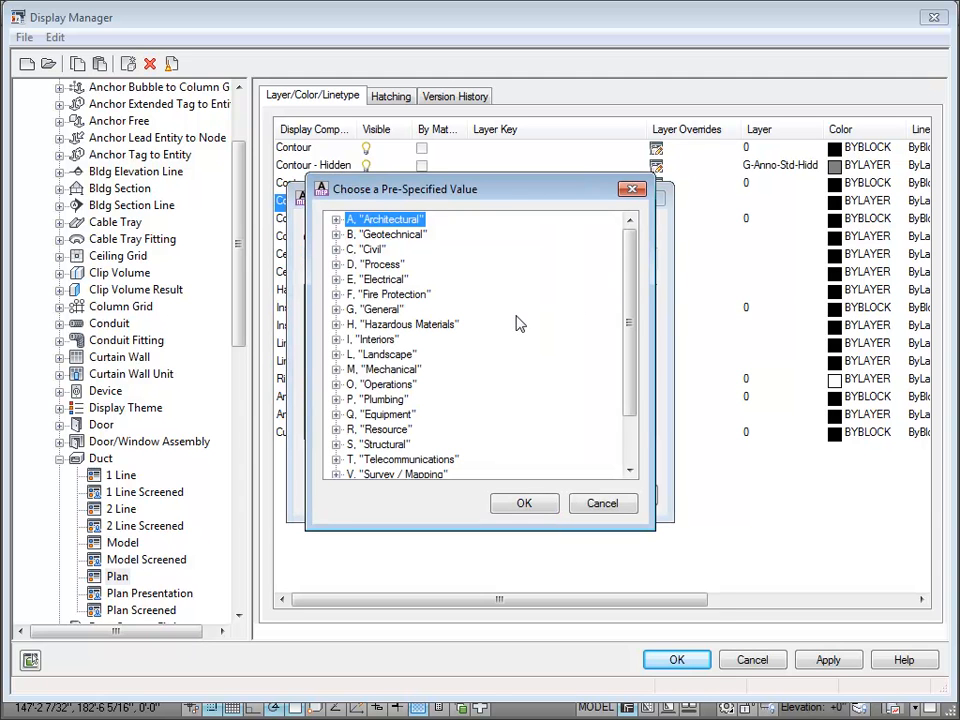
left_click(410, 371)
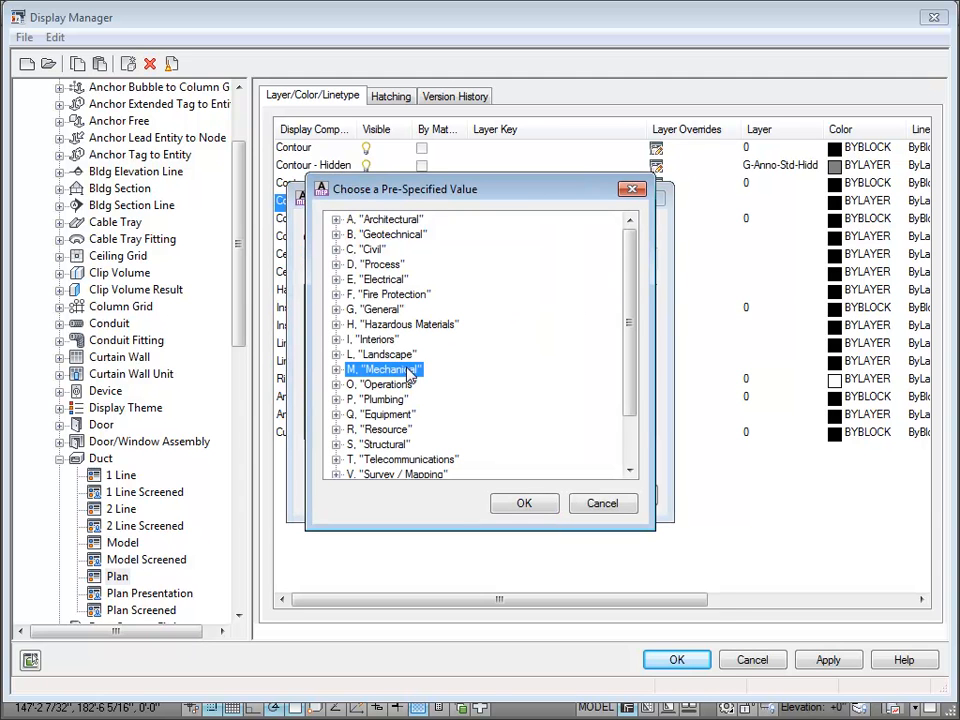
left_click(526, 503)
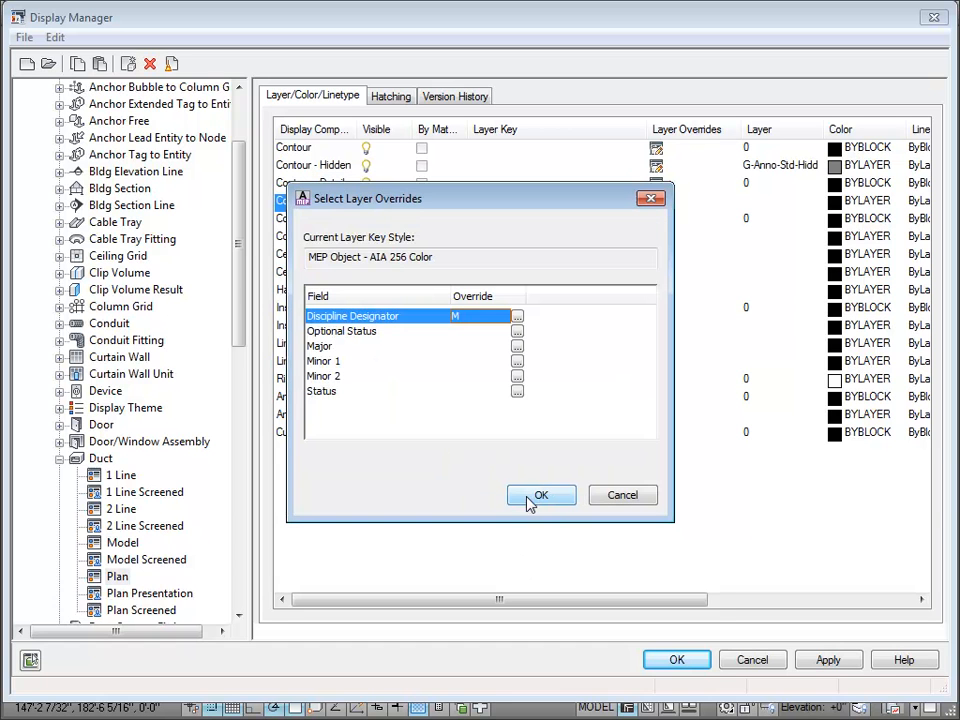
left_click(519, 332)
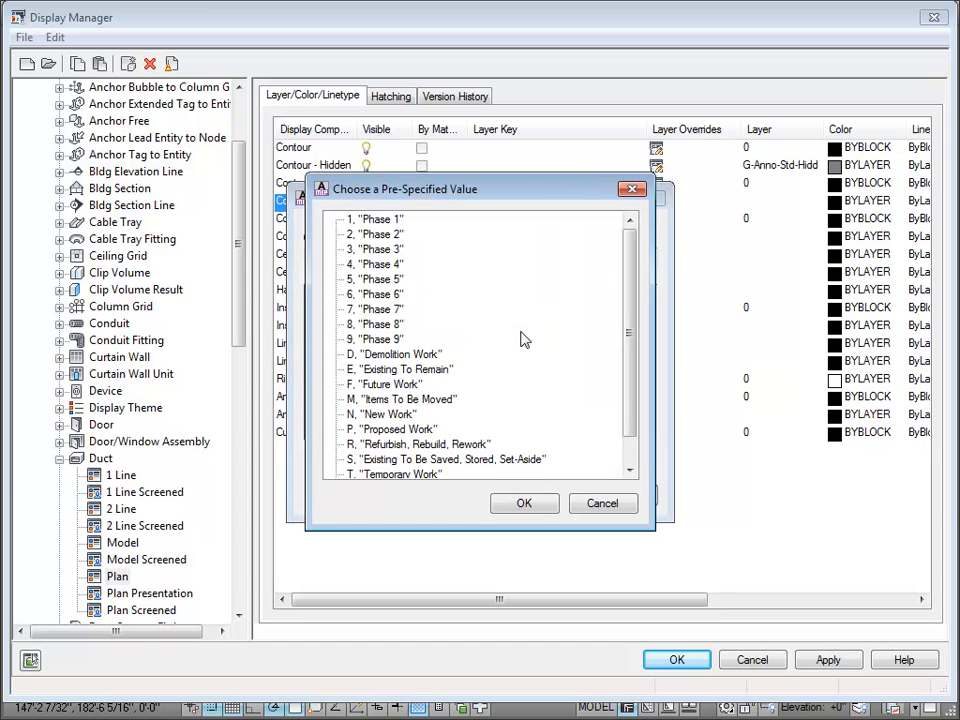
left_click(593, 505)
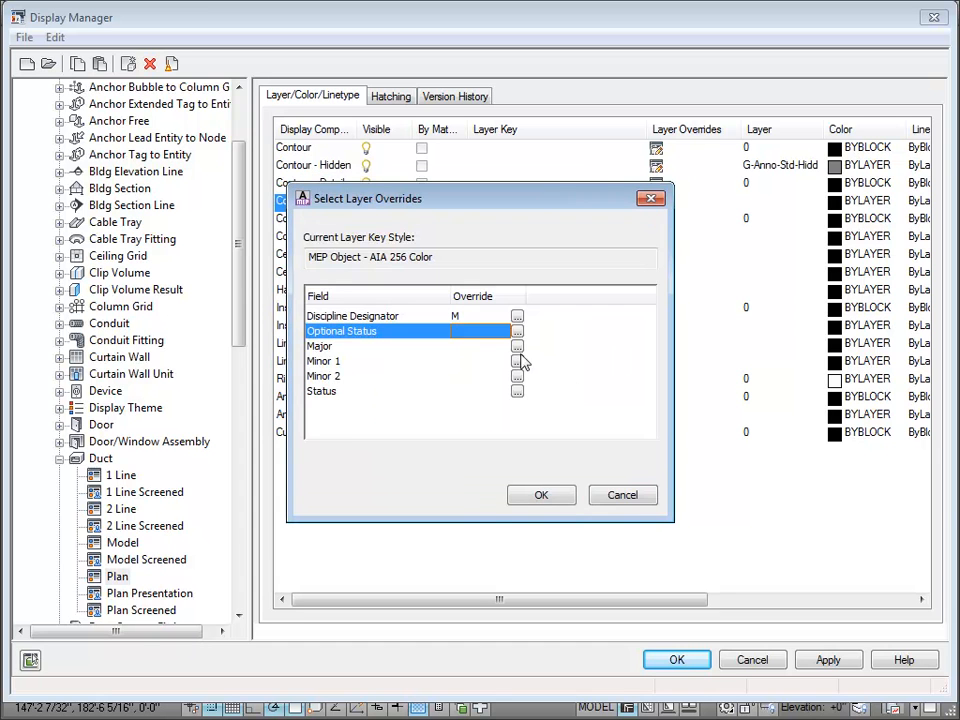
Step: Set the Major override of the hidden contour details component to Duct and accept its layer overrides
left_click(517, 361)
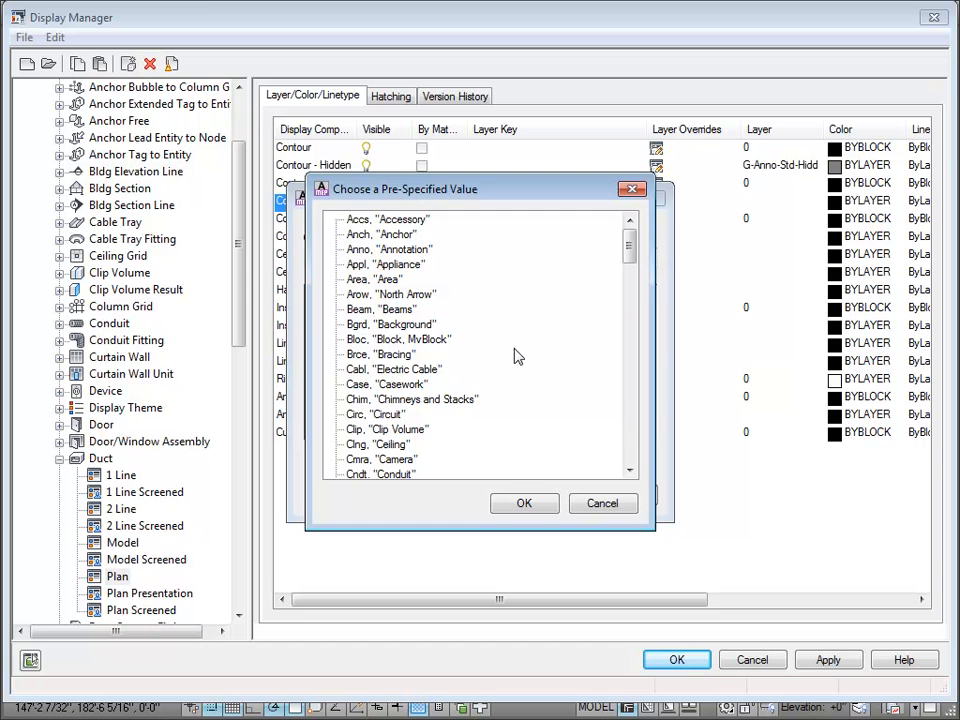
left_click_drag(630, 247, 630, 282)
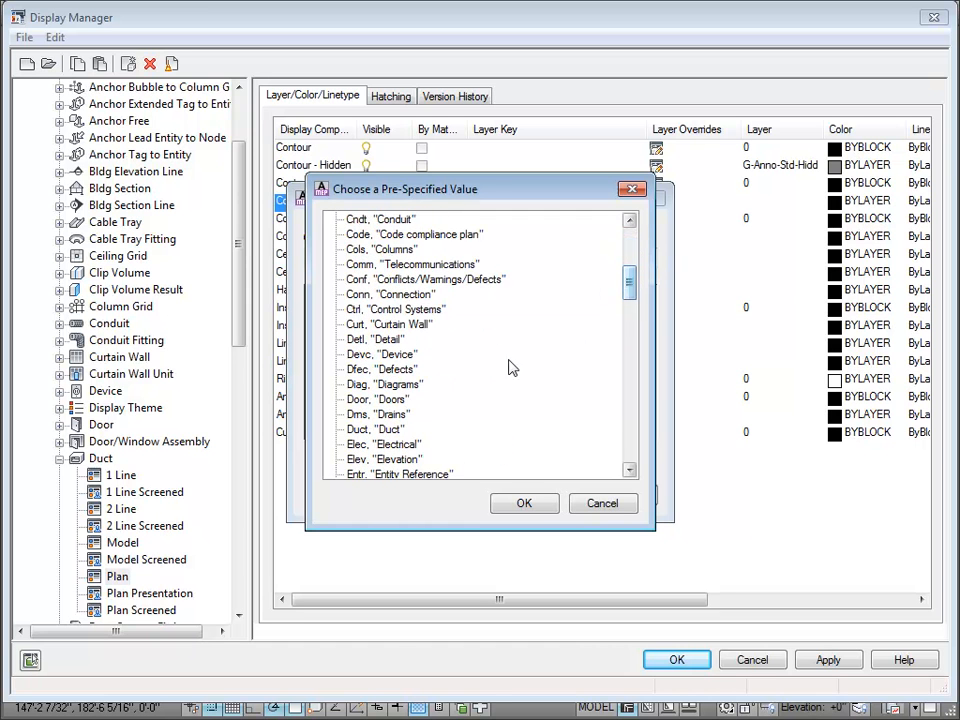
left_click(392, 429)
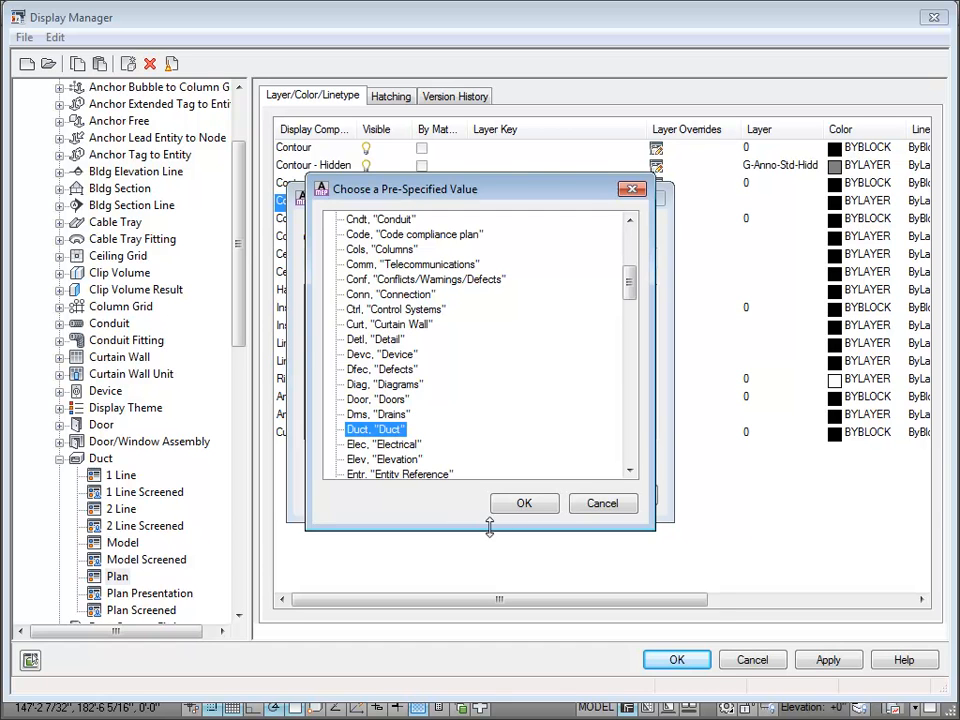
left_click(522, 505)
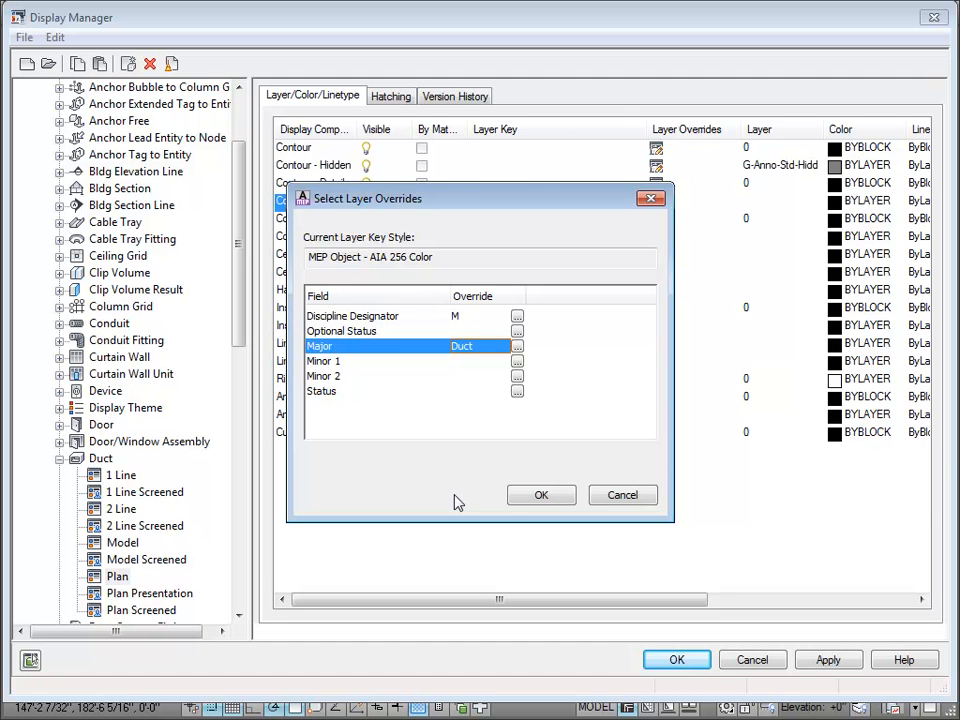
left_click(539, 495)
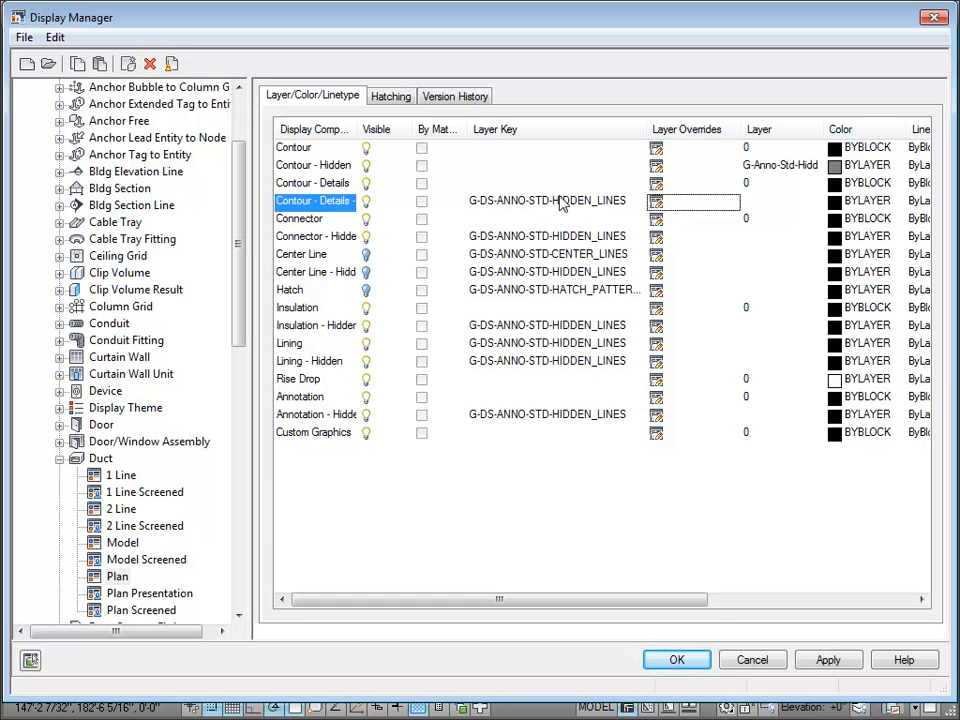
Step: Set the Discipline Designator override of the Contour - Details component to C, "Civil"
left_click(657, 200)
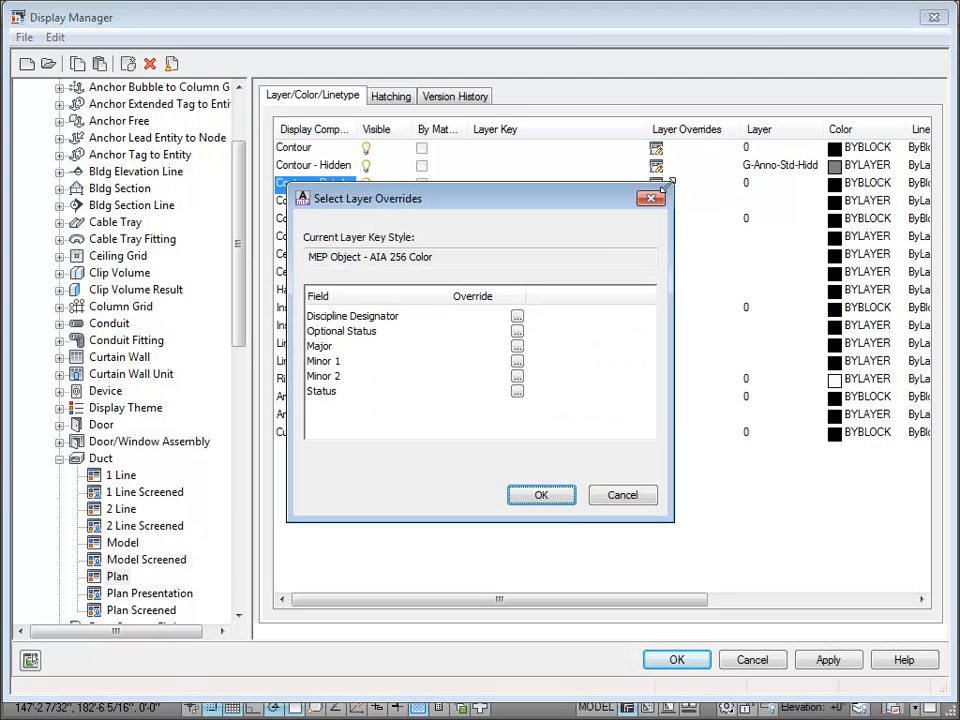
left_click(517, 316)
left_click(366, 249)
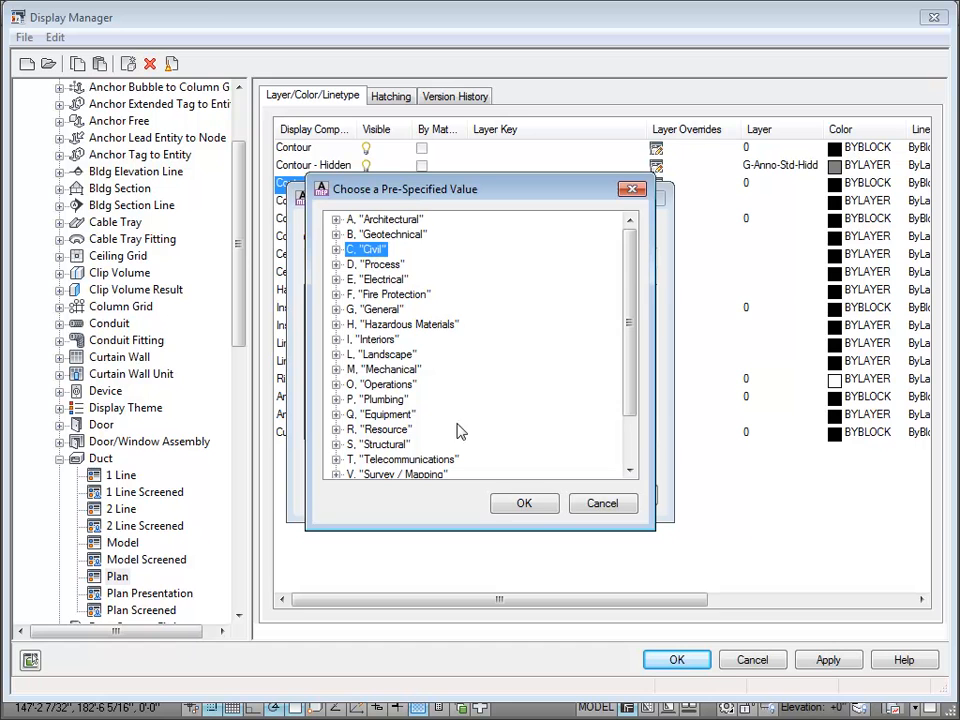
left_click(525, 504)
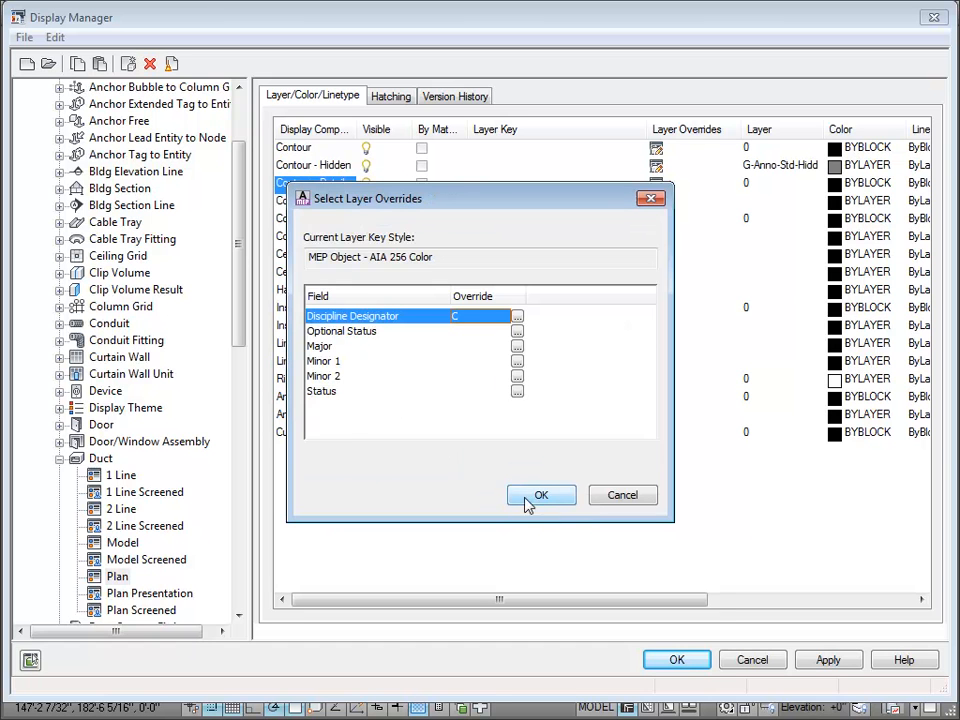
Step: Clear the Discipline Designator override of the Contour - Details component and close the Display Manager, discarding its changes
left_click(518, 347)
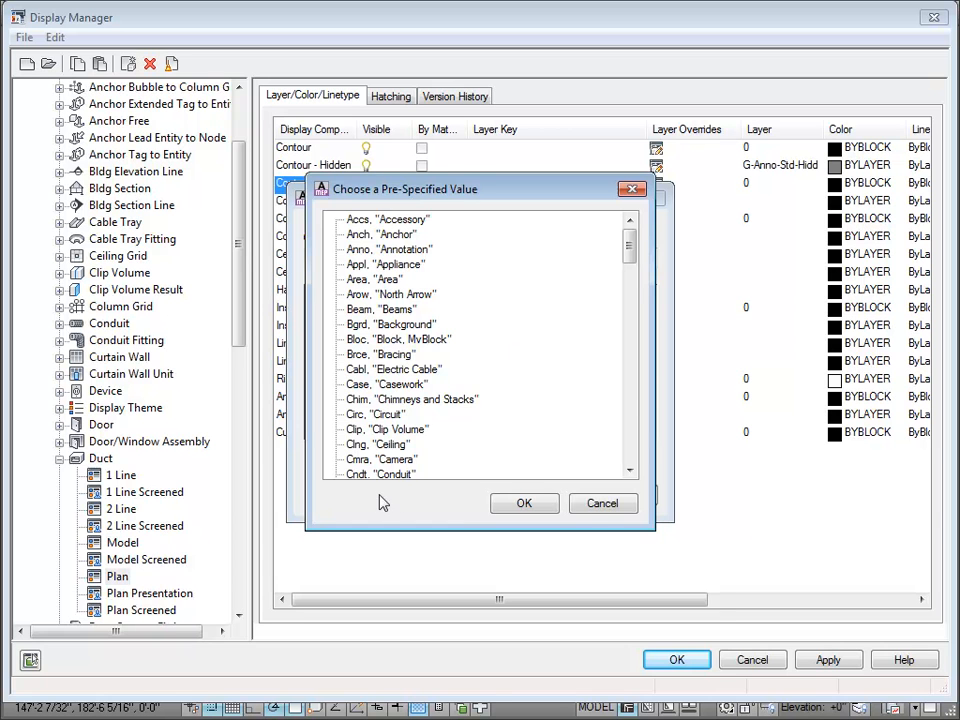
left_click(606, 506)
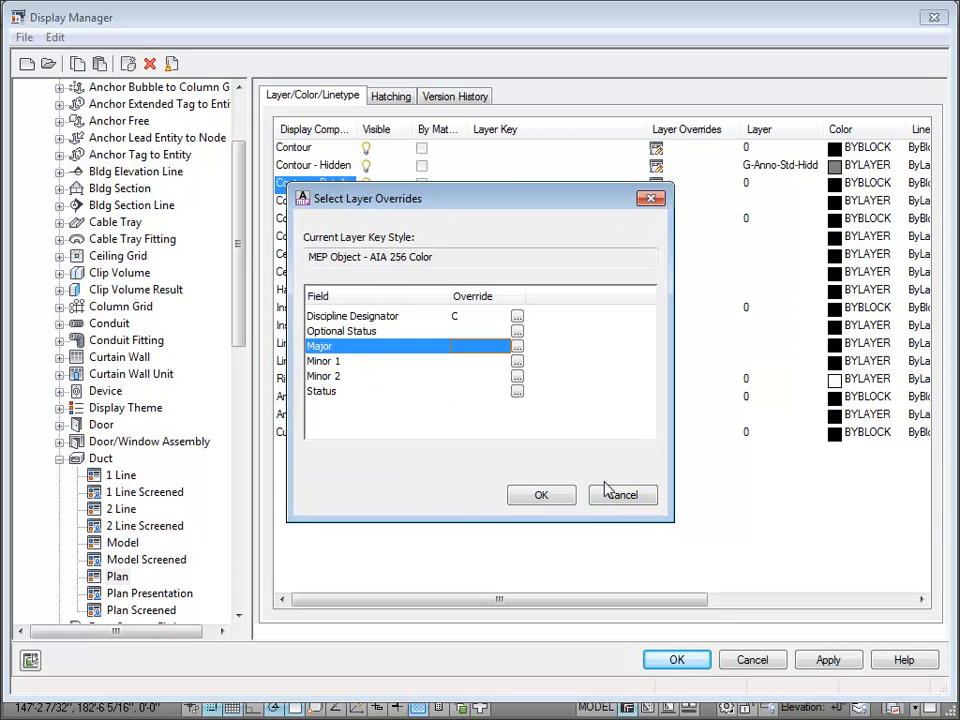
left_click(466, 317)
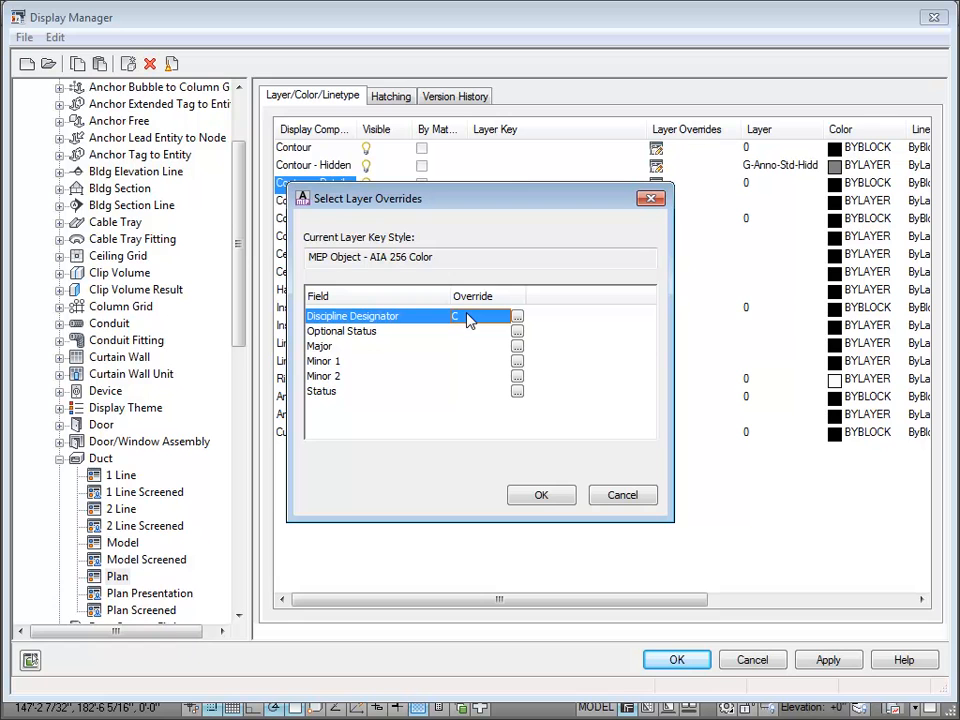
left_click(468, 316)
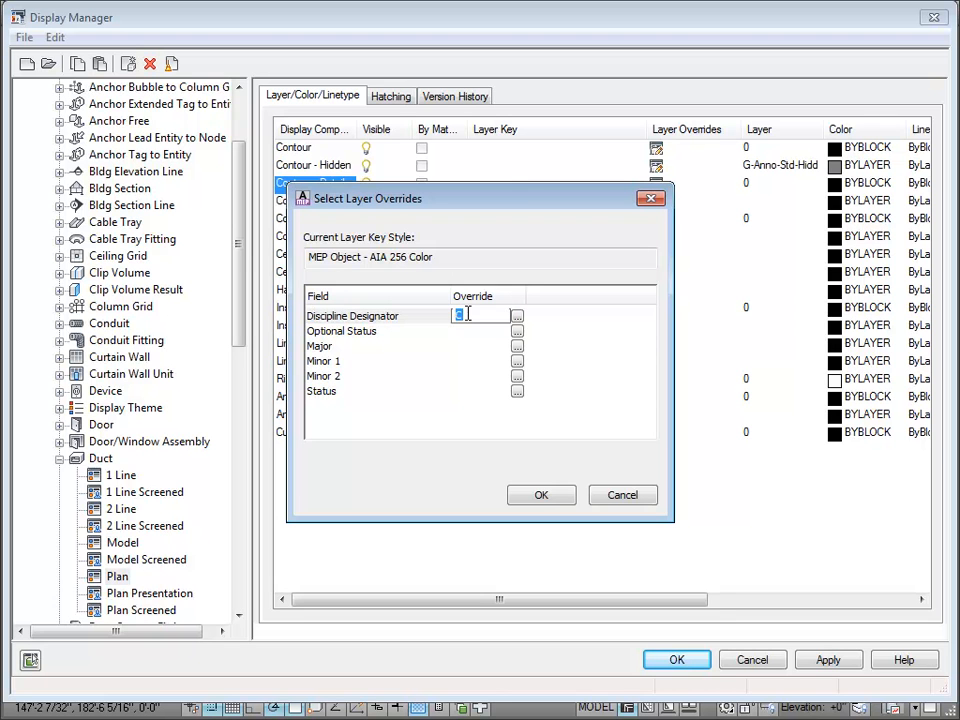
left_click(541, 502)
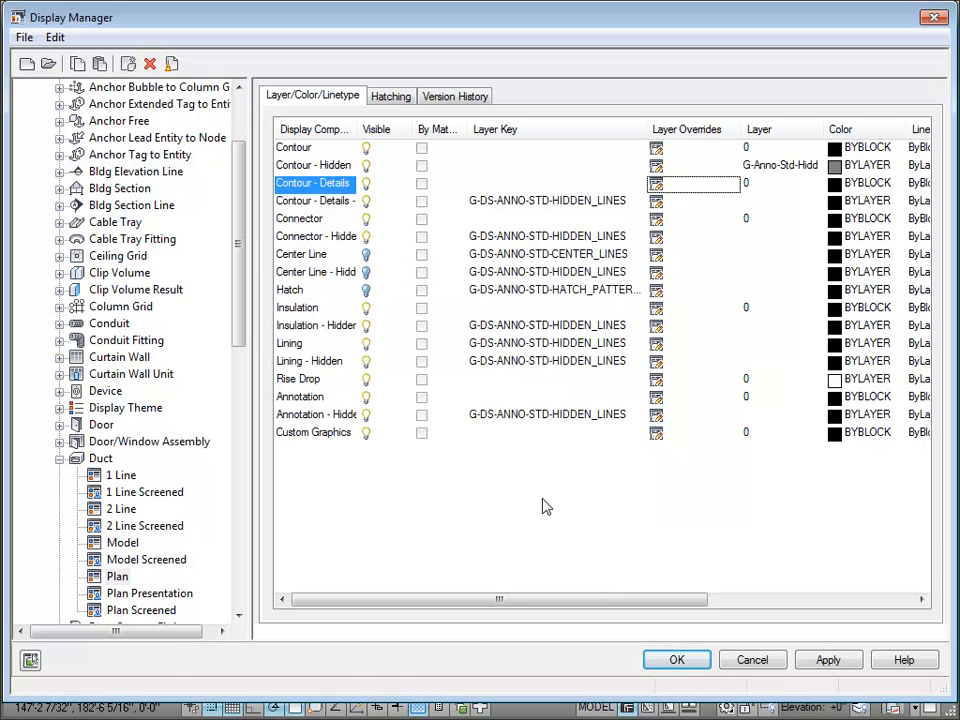
left_click(748, 660)
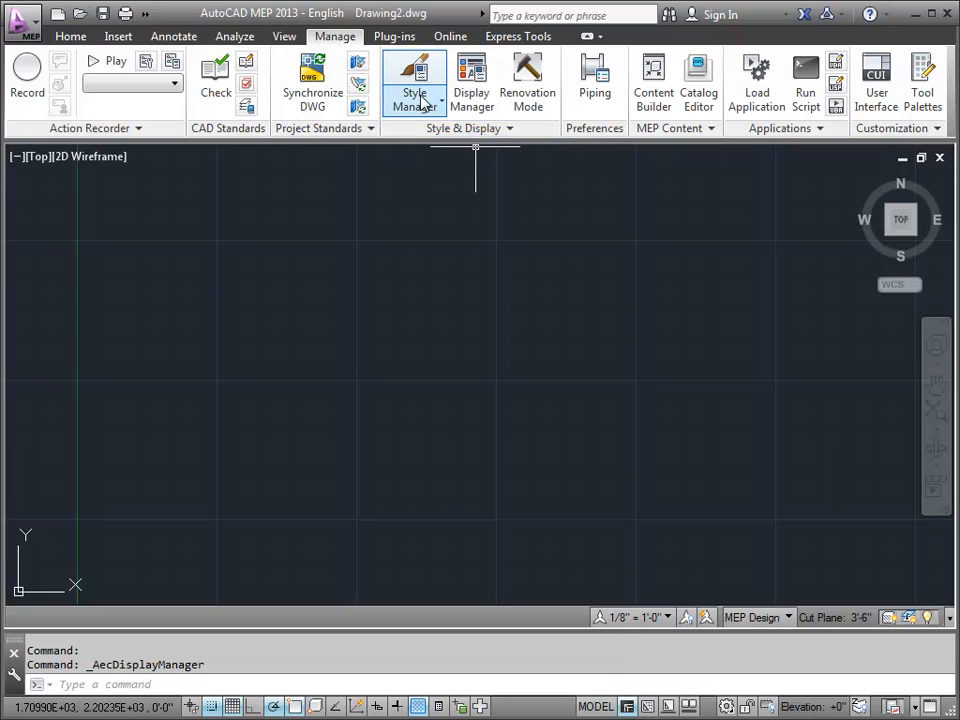
Step: Open the design rules of the Chilled Water piping system definition and clear its layer key
left_click(424, 104)
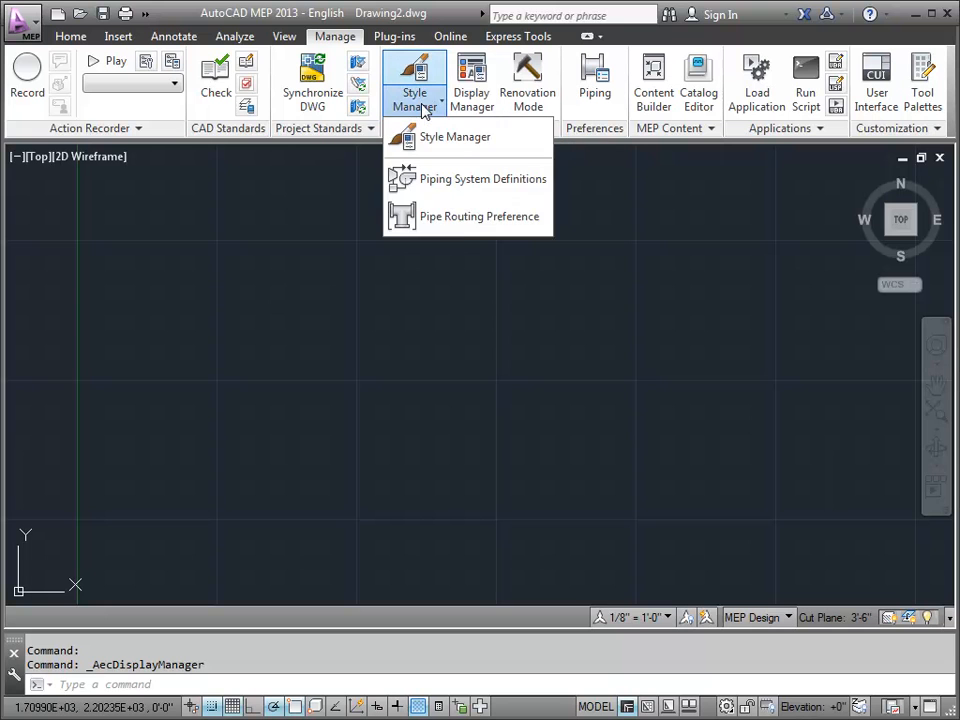
left_click(443, 176)
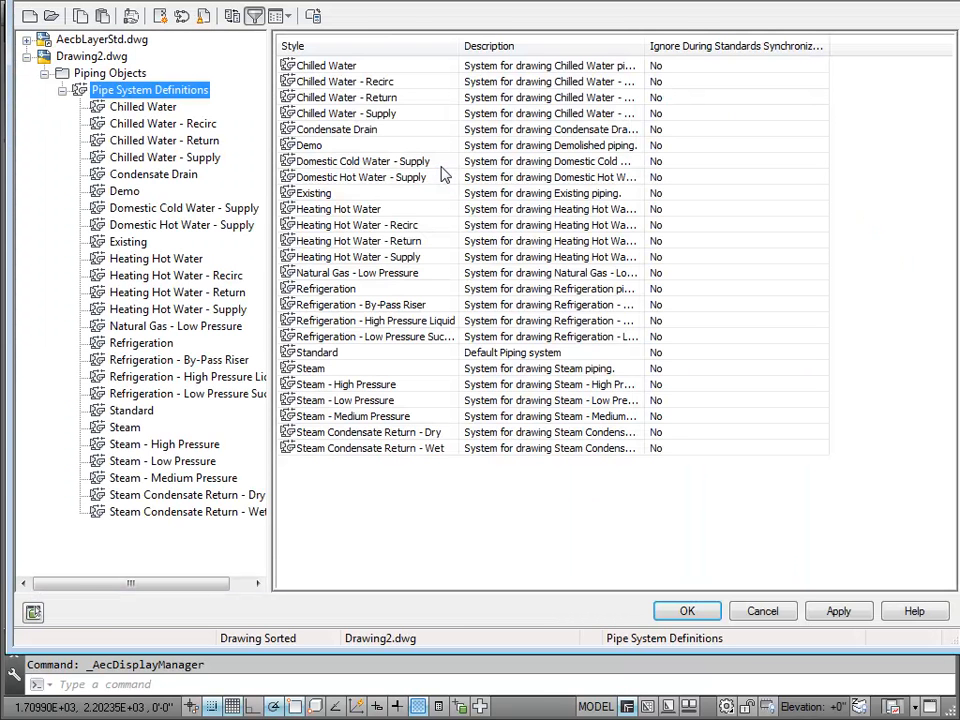
left_click(150, 108)
left_click(361, 48)
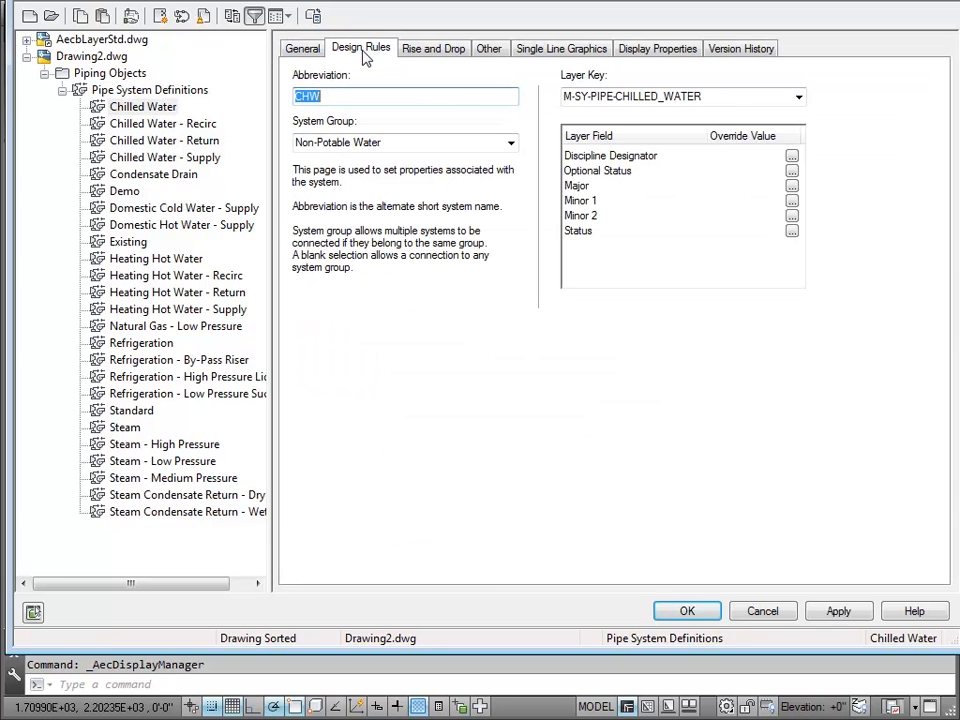
left_click(746, 98)
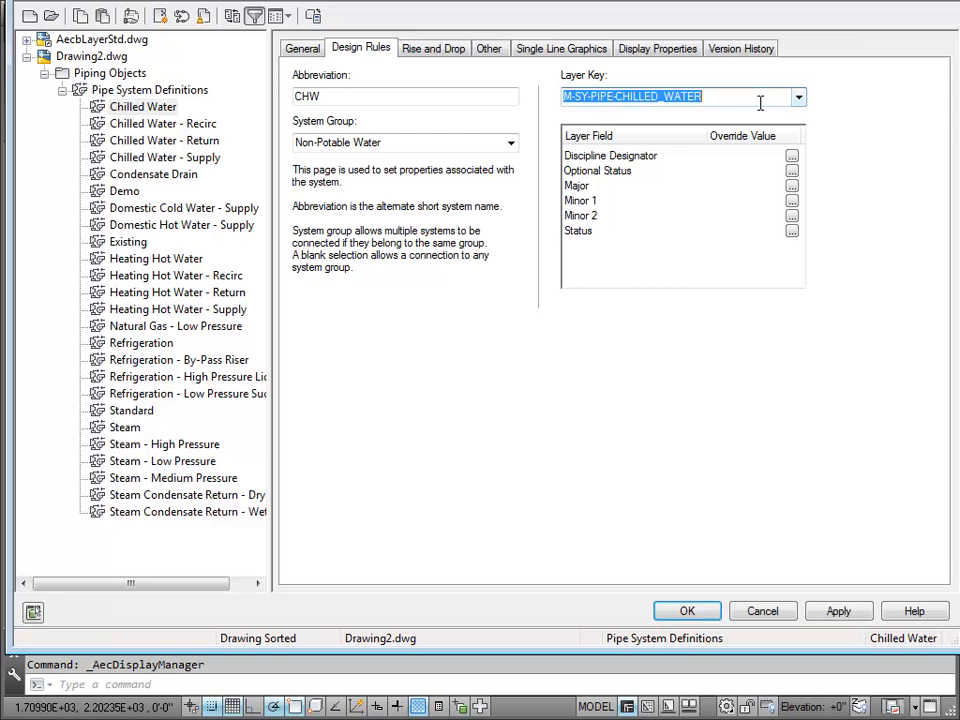
key("Delete")
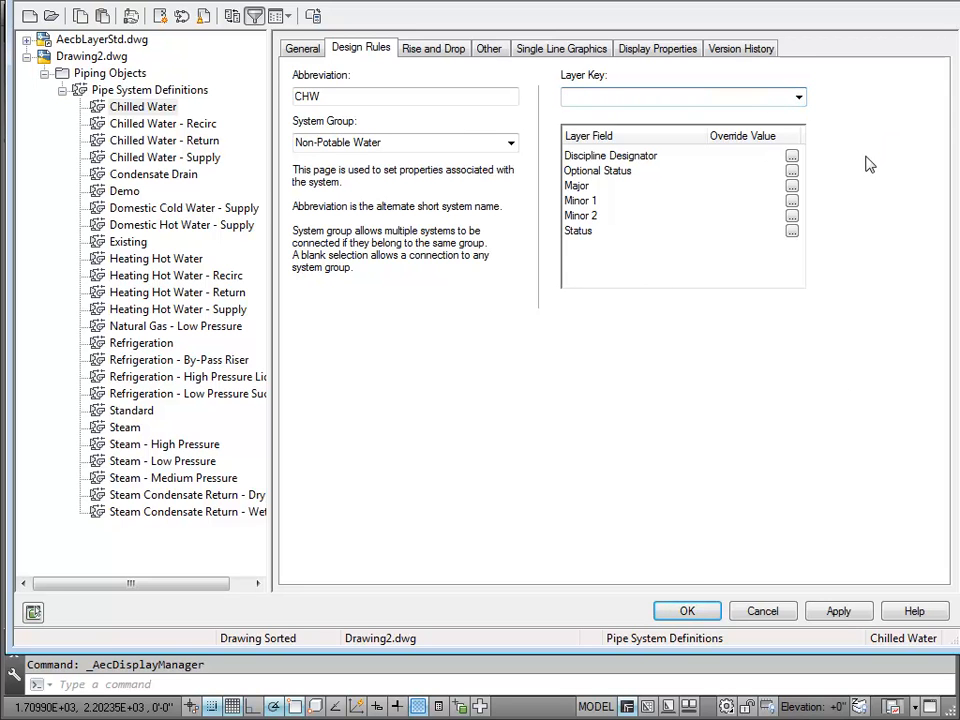
Step: Override the Chilled Water system's Discipline Designator layer field with M, "Mechanical"
left_click(792, 160)
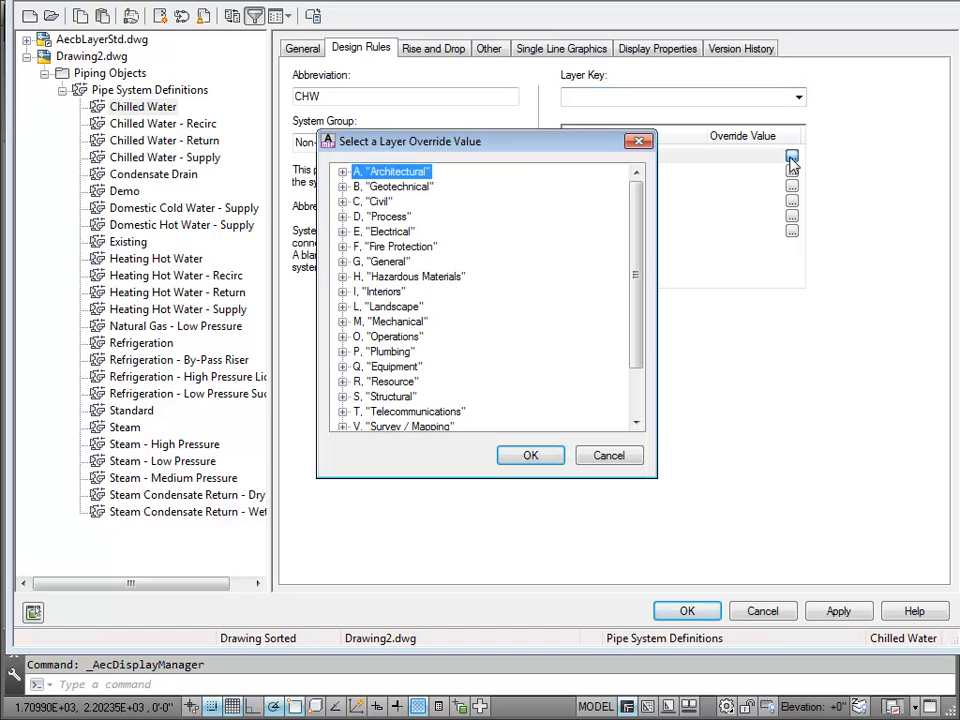
left_click(385, 321)
left_click(518, 459)
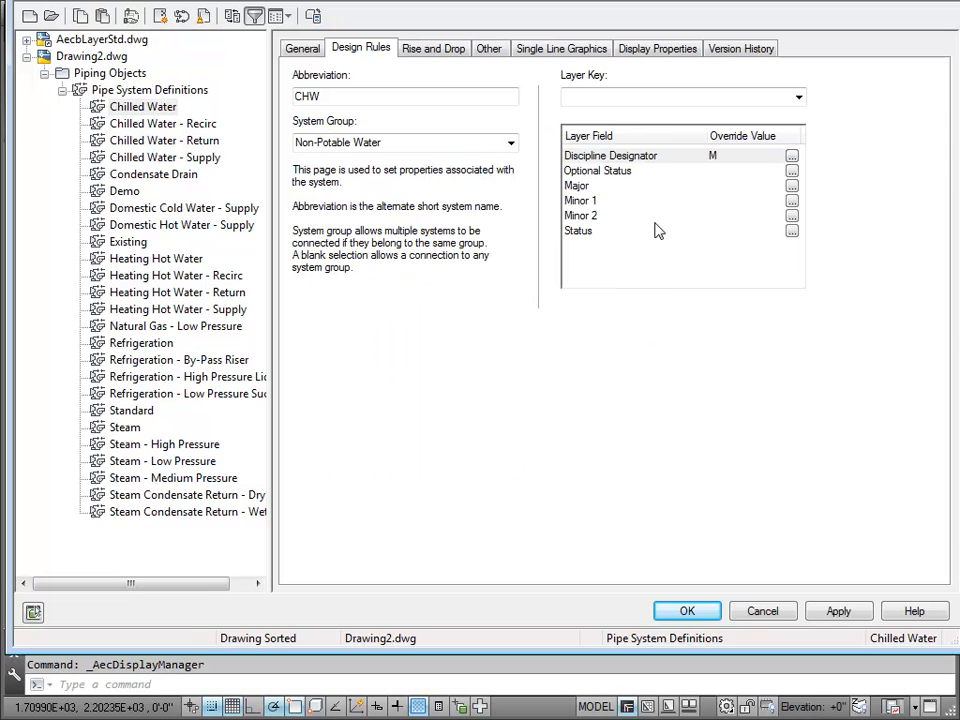
Step: Override the Chilled Water system's Major layer field with Pipe, "Pipe"
left_click(792, 186)
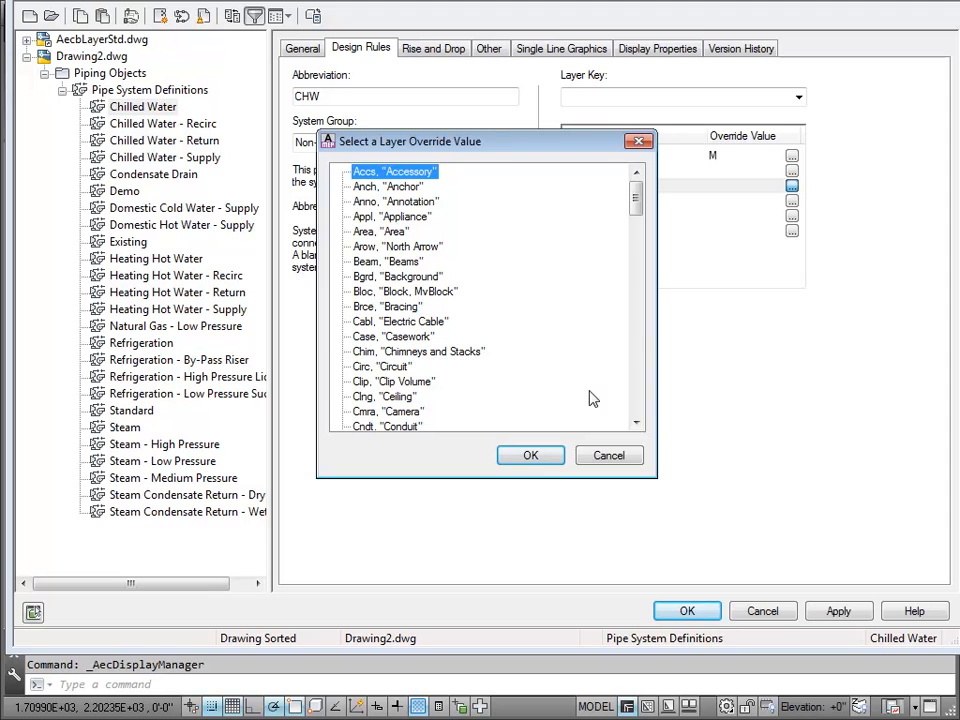
left_click(637, 407)
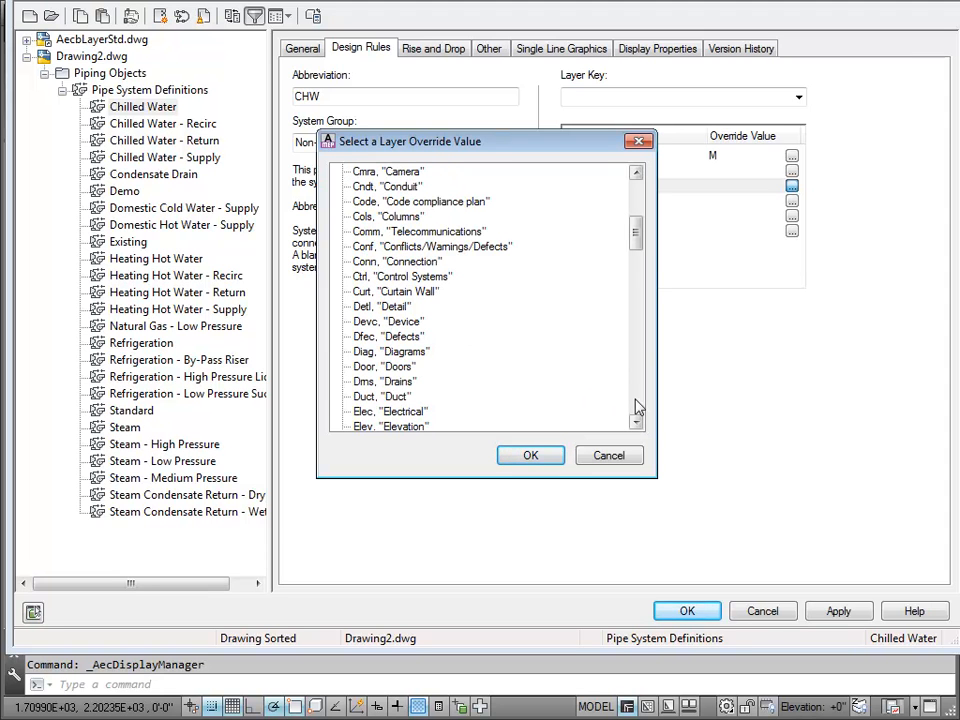
left_click(636, 407)
left_click(636, 407)
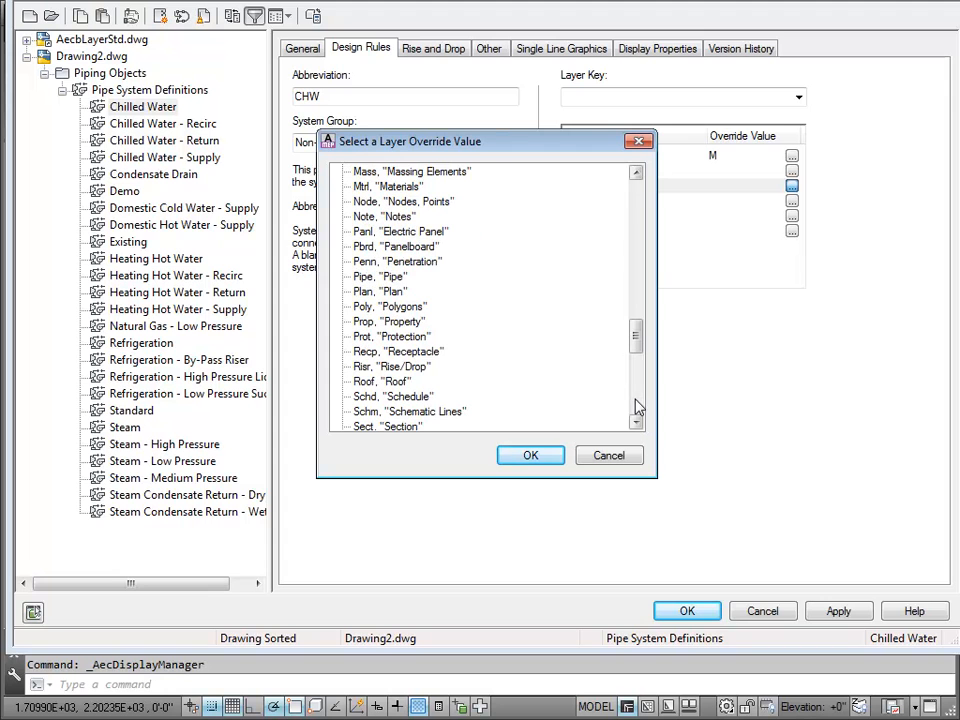
left_click(396, 277)
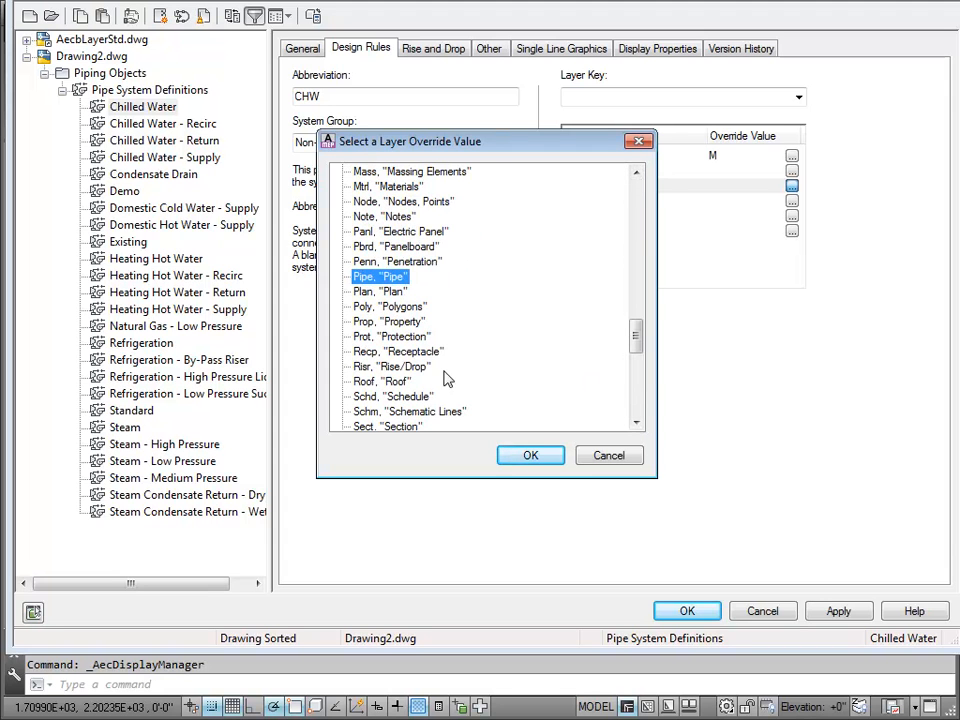
left_click(512, 457)
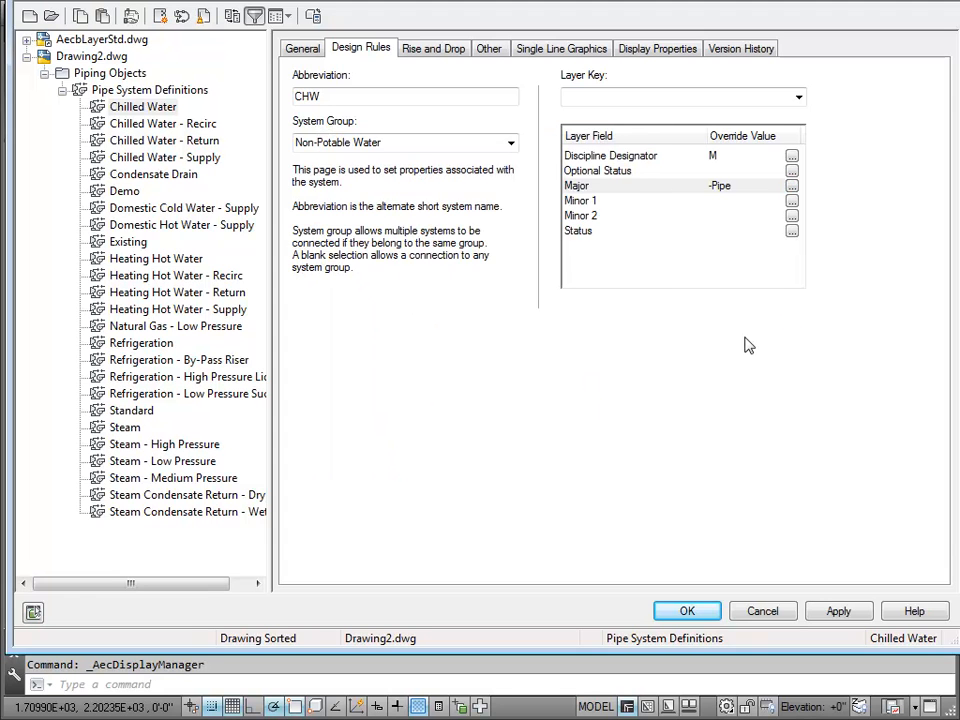
Step: View the Minor 1 override values available for the Chilled Water system without choosing one
left_click(791, 201)
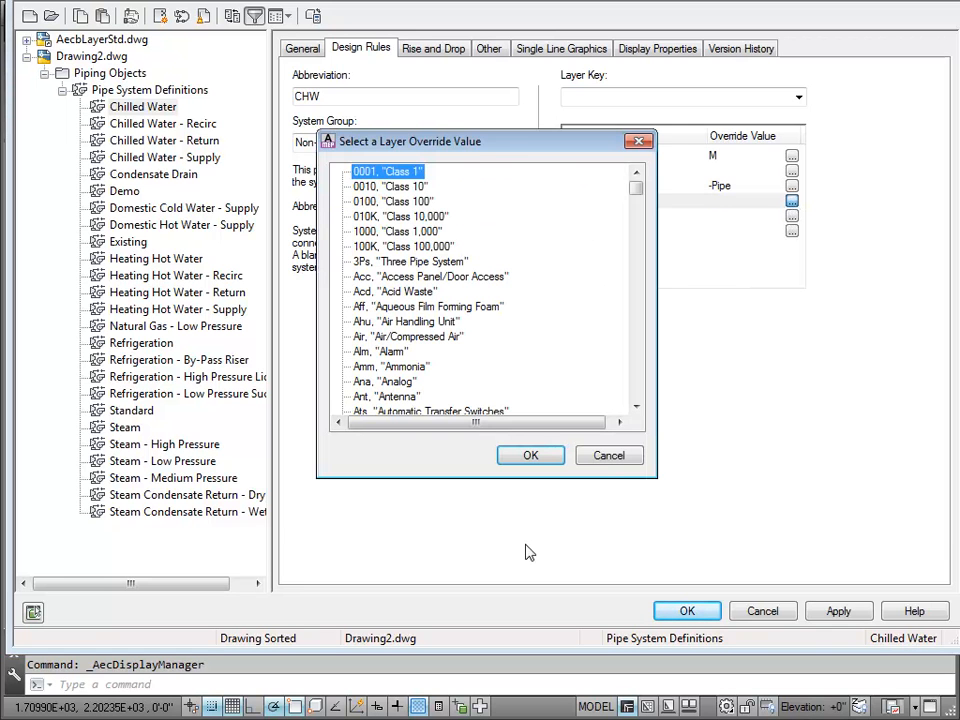
left_click(607, 455)
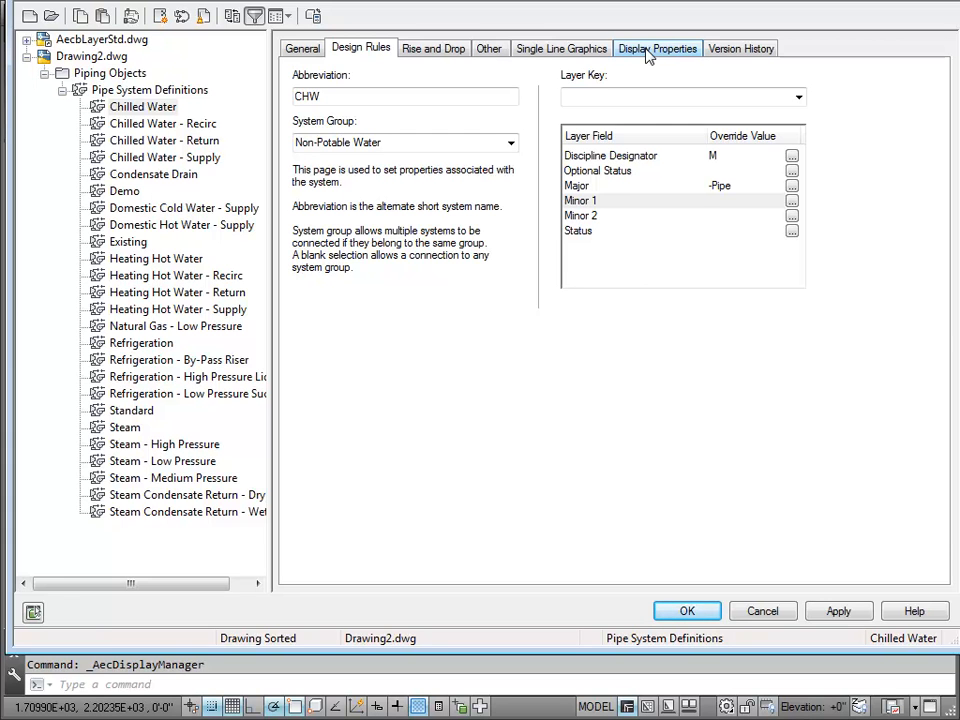
left_click(541, 360)
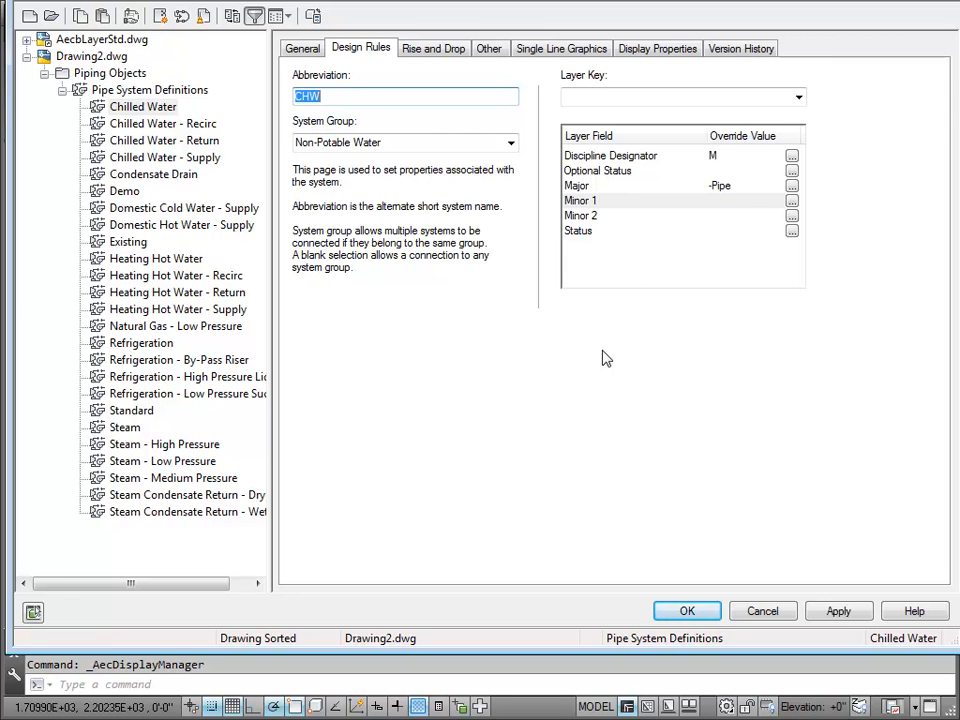
Step: Clear the Chilled Water system's Major and Discipline Designator overrides and close the Style Manager, discarding all changes
left_click(745, 190)
left_click(742, 185)
key("BackSpace")
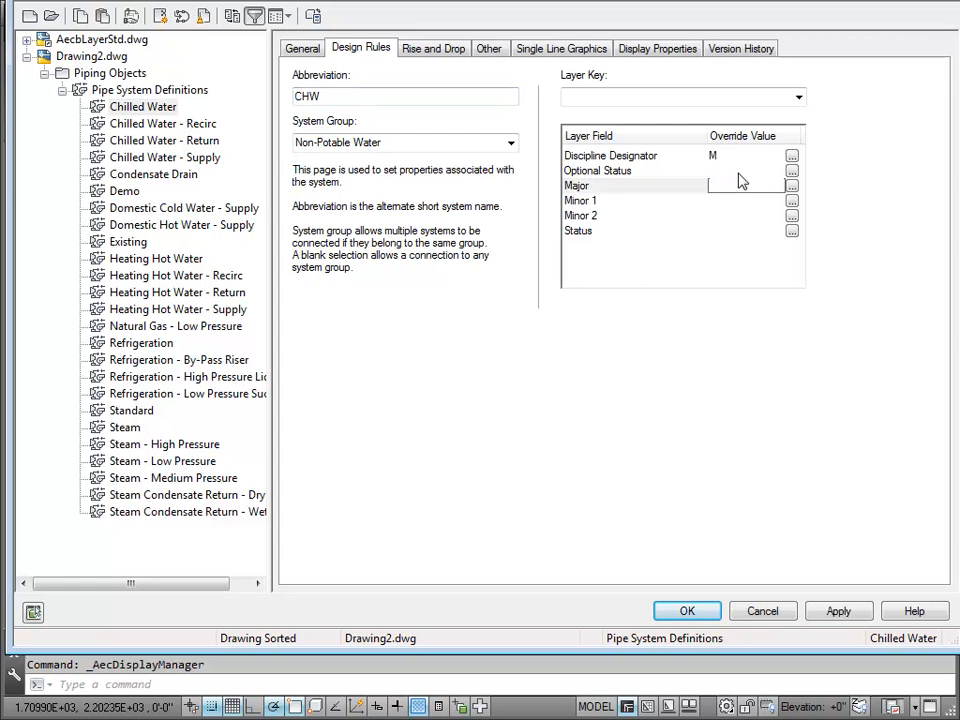
left_click(745, 158)
left_click(745, 157)
key("BackSpace")
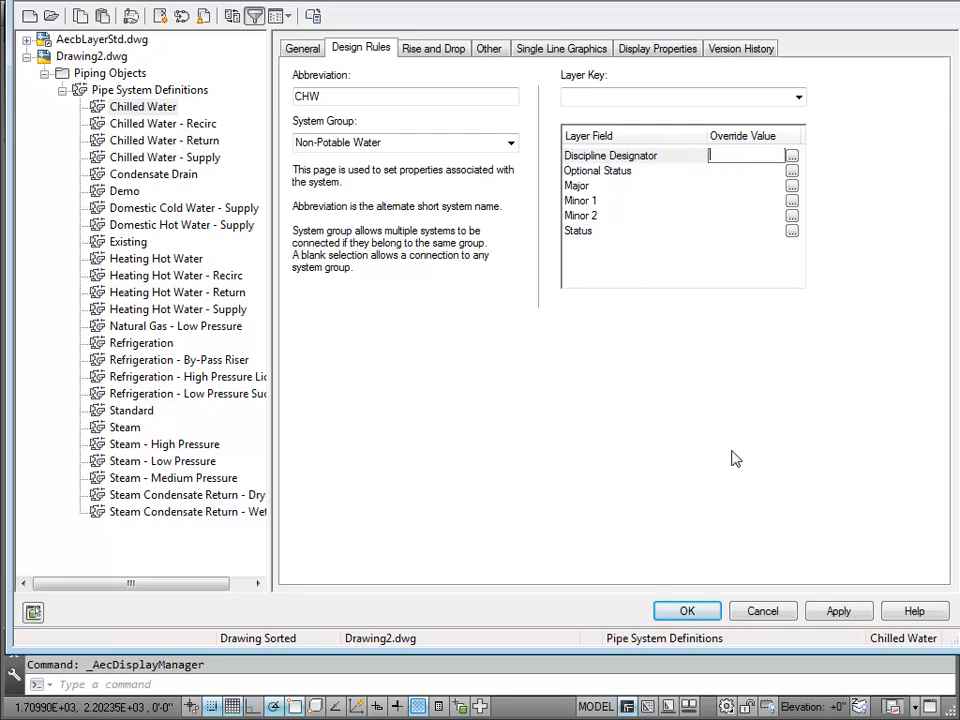
key("Return")
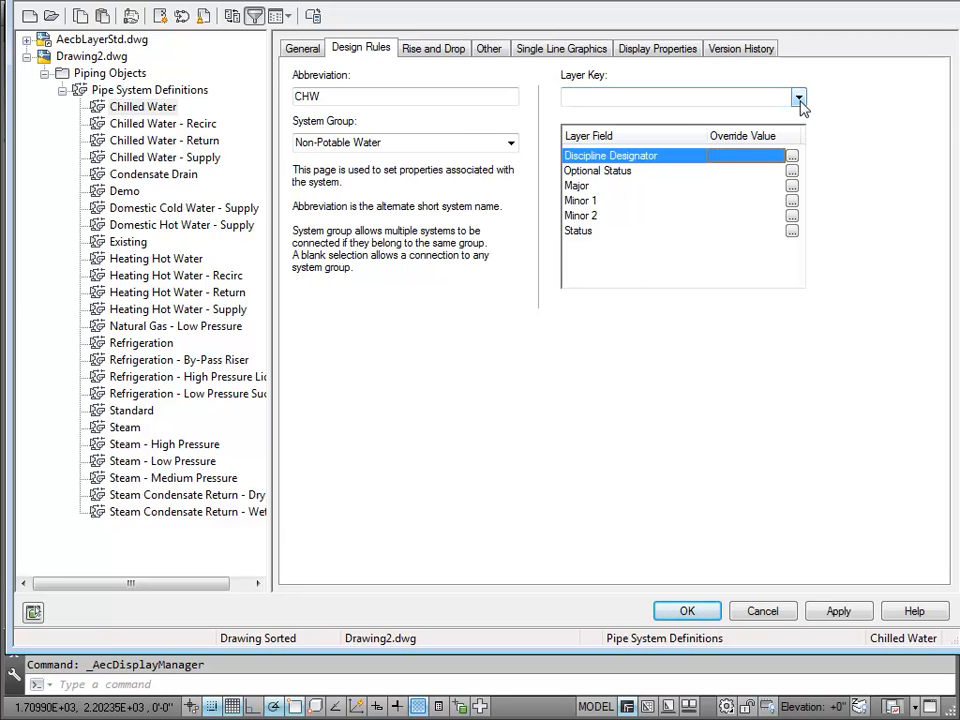
left_click(758, 613)
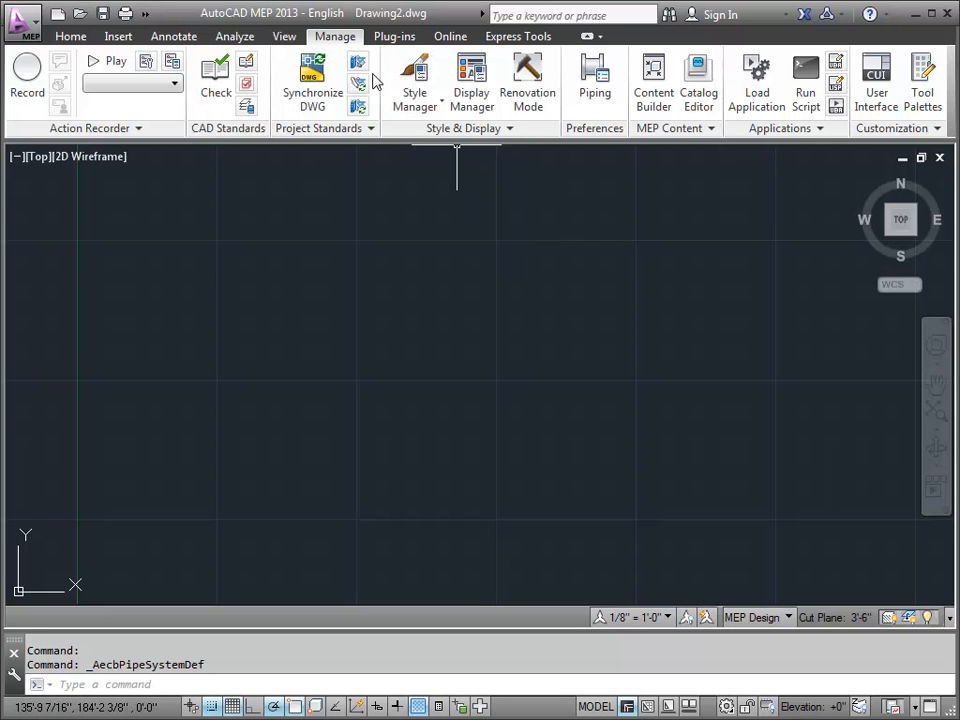
Step: Switch from model space to the layout and leave its active viewport for paper space
left_click(72, 37)
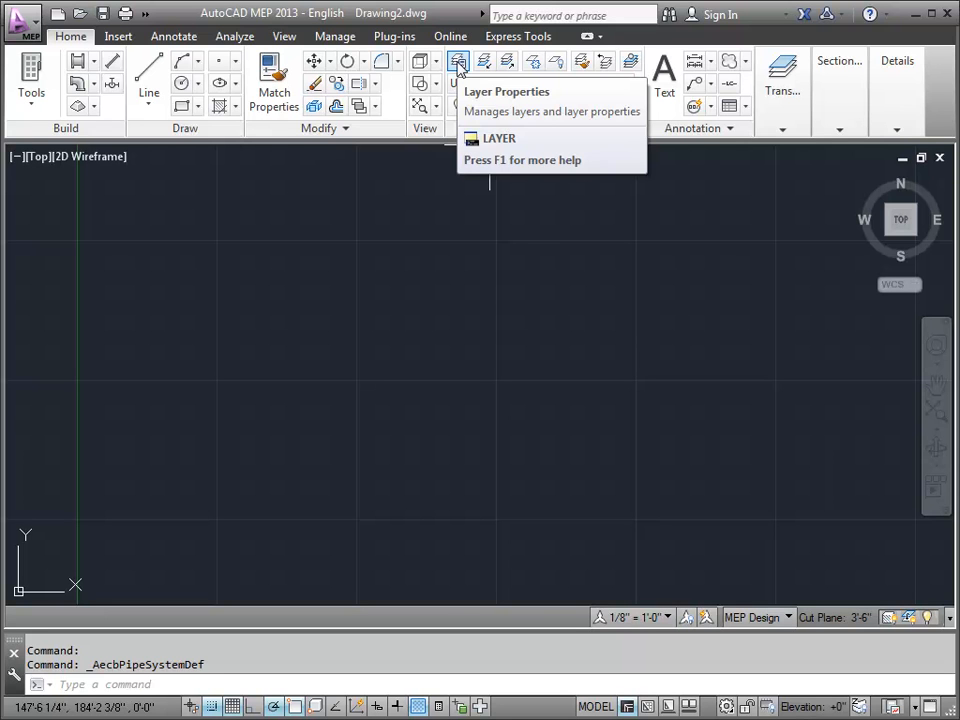
left_click(590, 708)
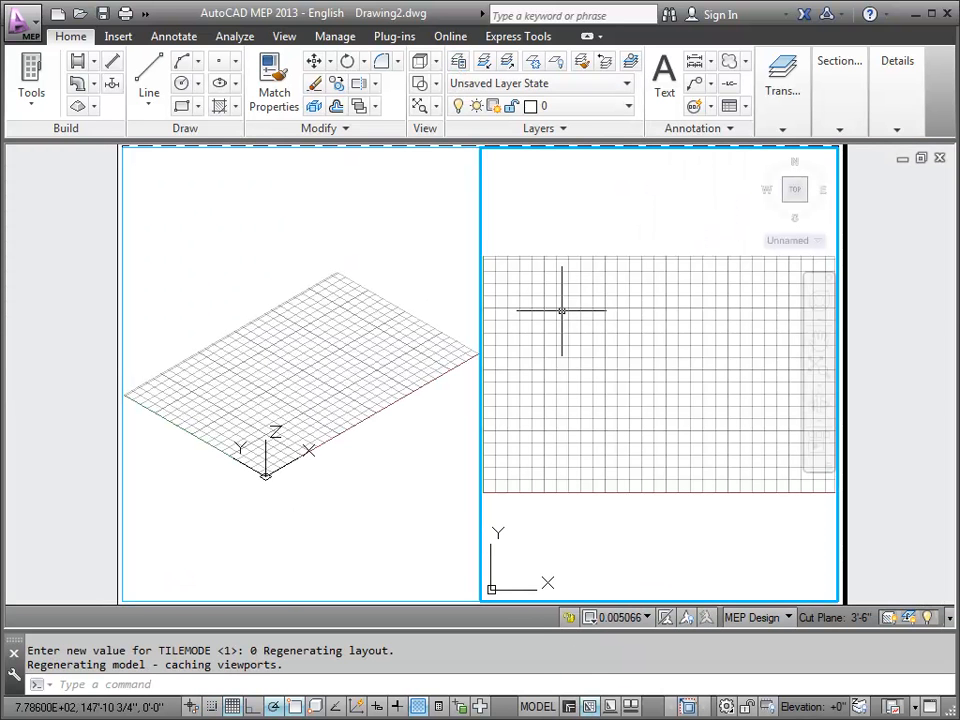
double_click(893, 335)
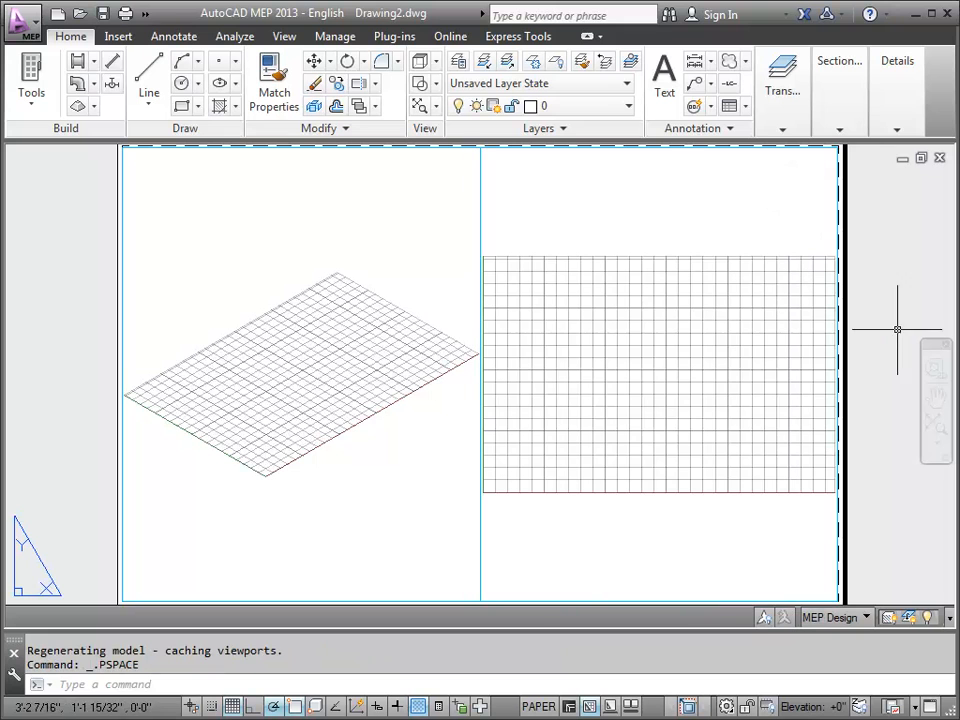
Step: Select both layout viewports, examine their layer and the available layers, and clear the selection without assigning another layer
left_click(503, 214)
left_click(455, 205)
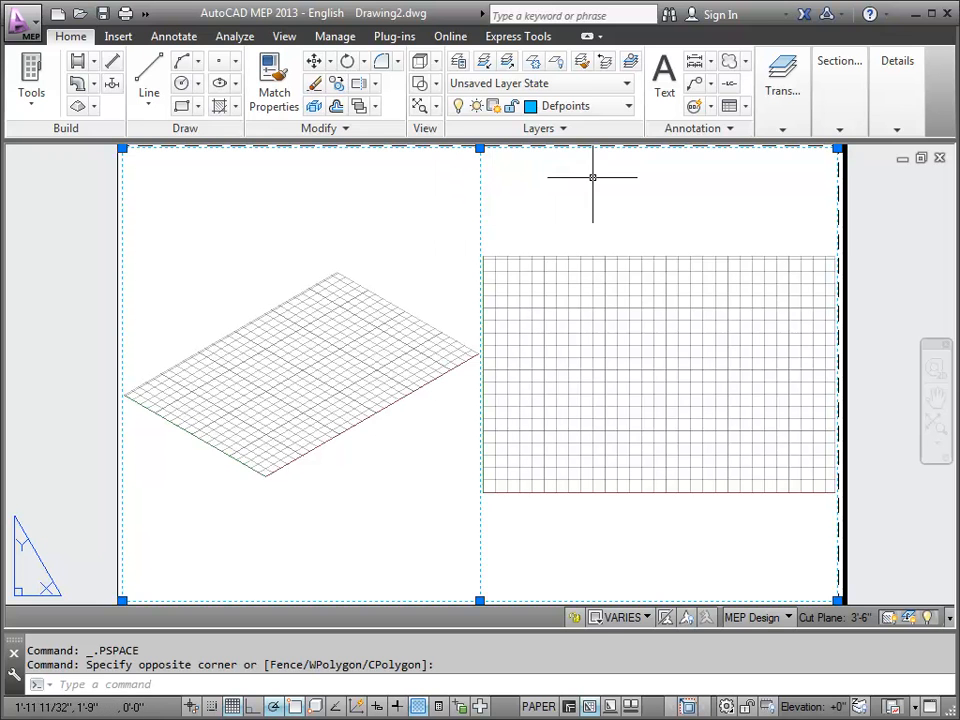
left_click(629, 106)
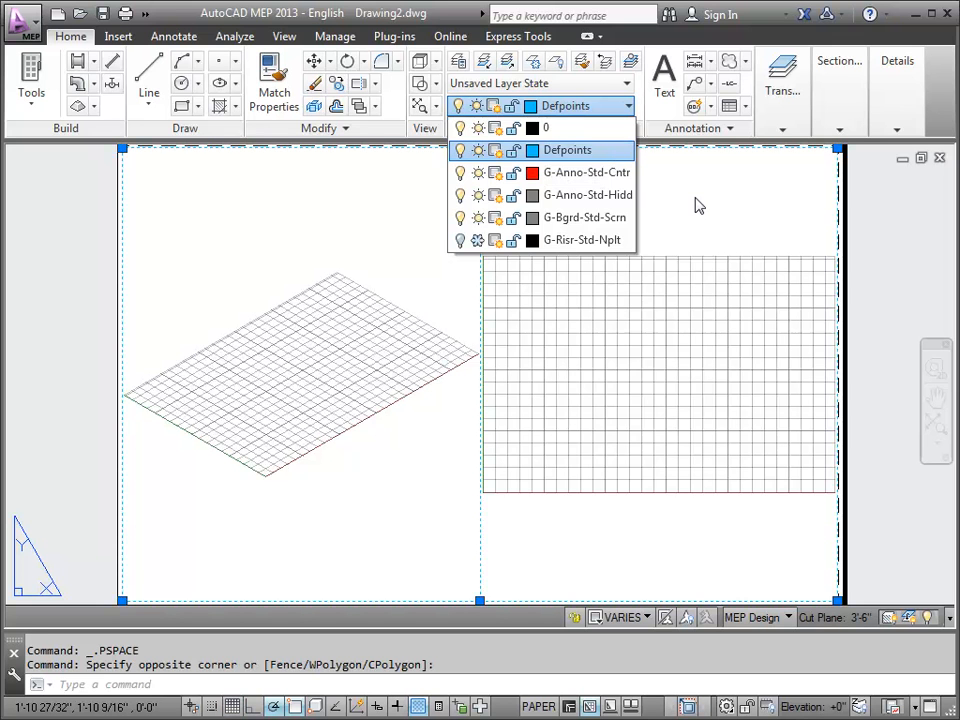
key("Escape")
key("Escape")
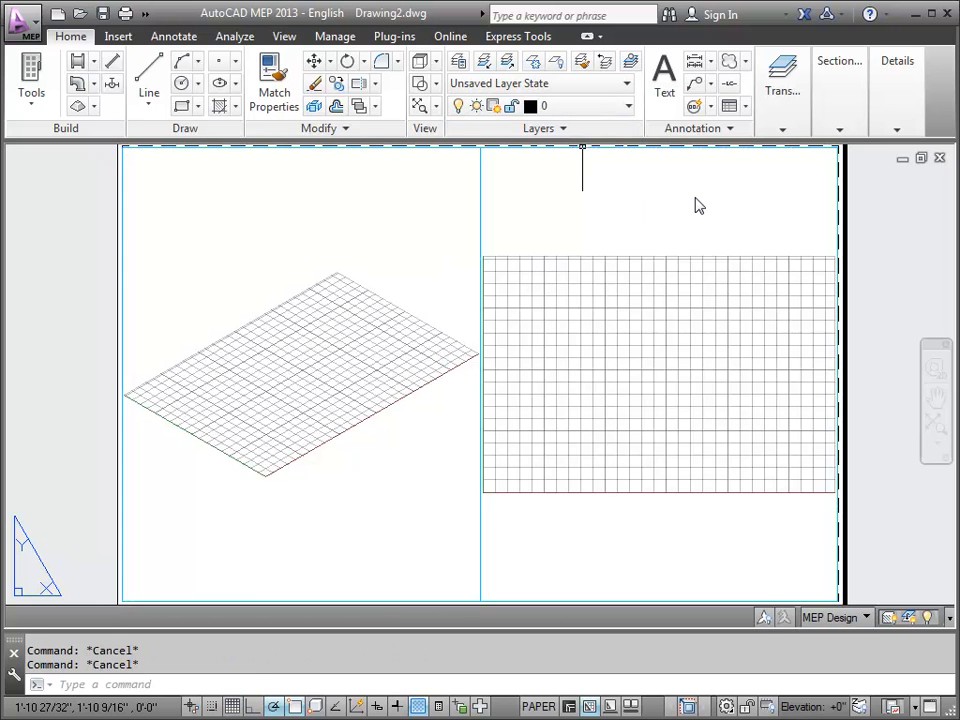
Step: View the layer list with nothing selected, and reselect both viewports to check their layer before clearing the selection
left_click(627, 109)
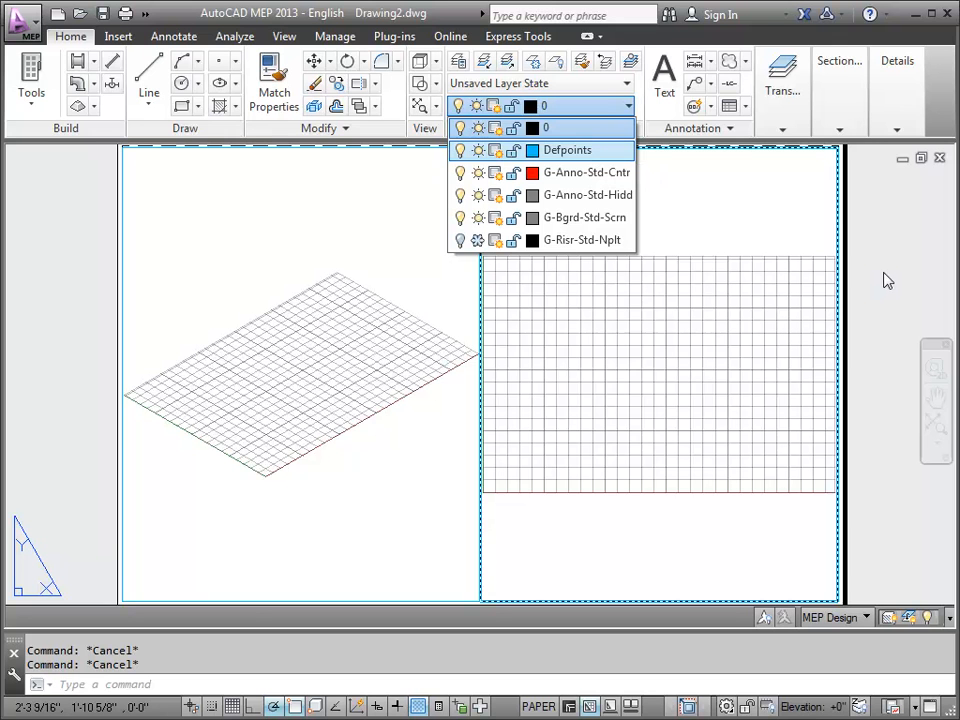
left_click(725, 237)
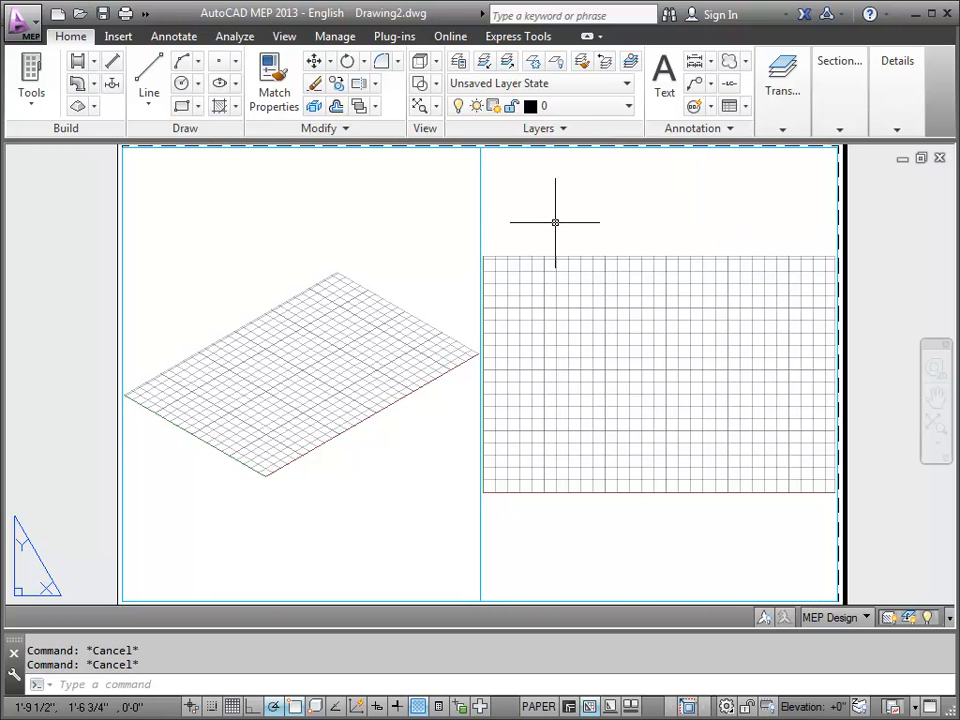
left_click(514, 217)
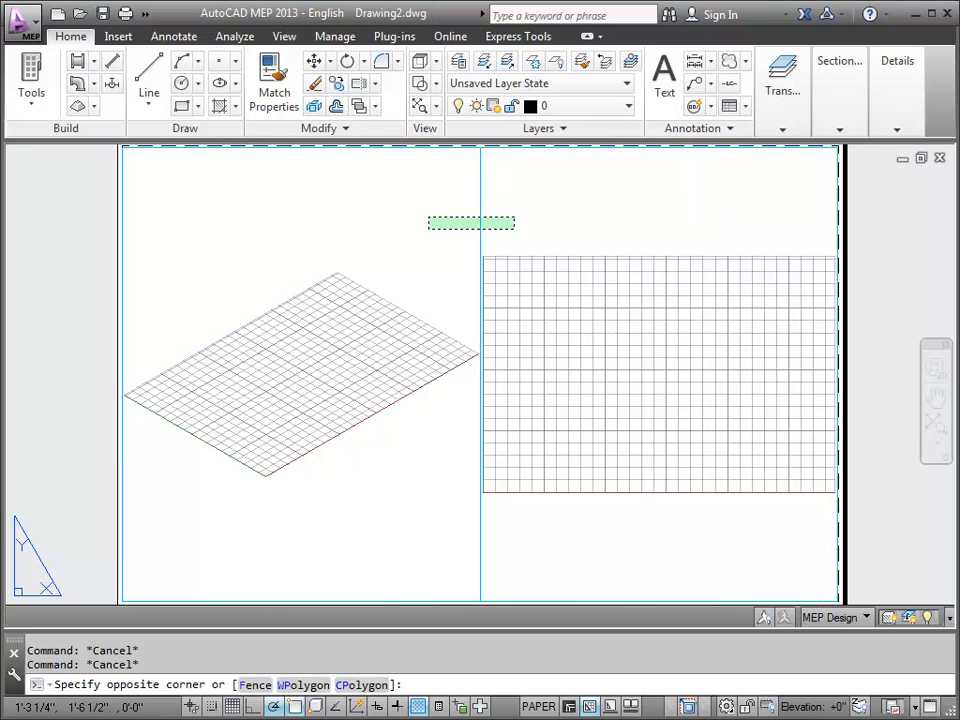
left_click(428, 228)
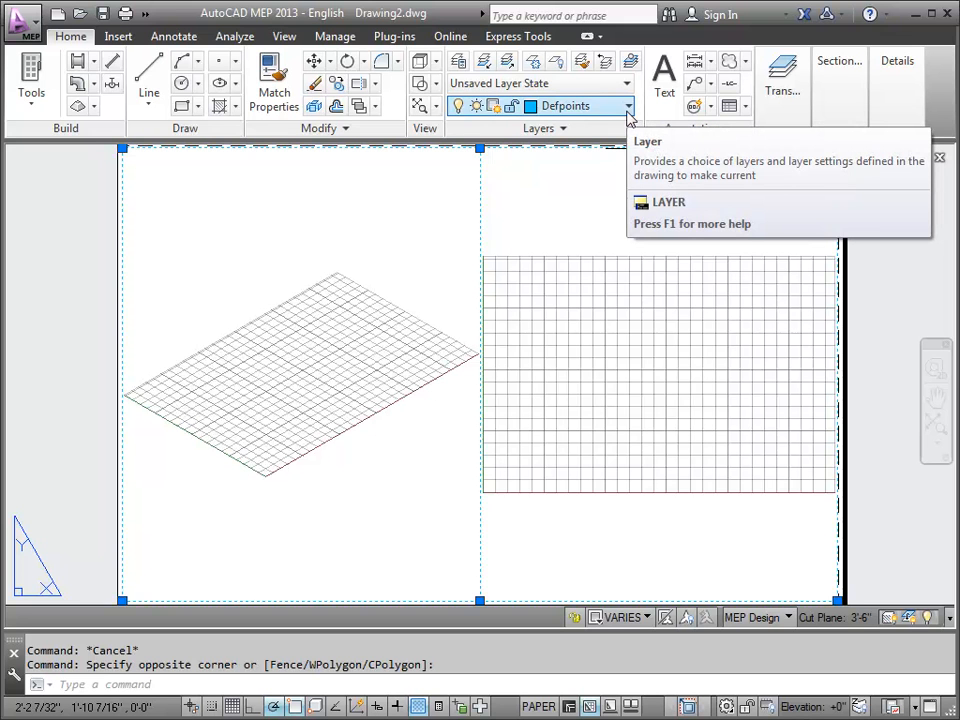
key("Escape")
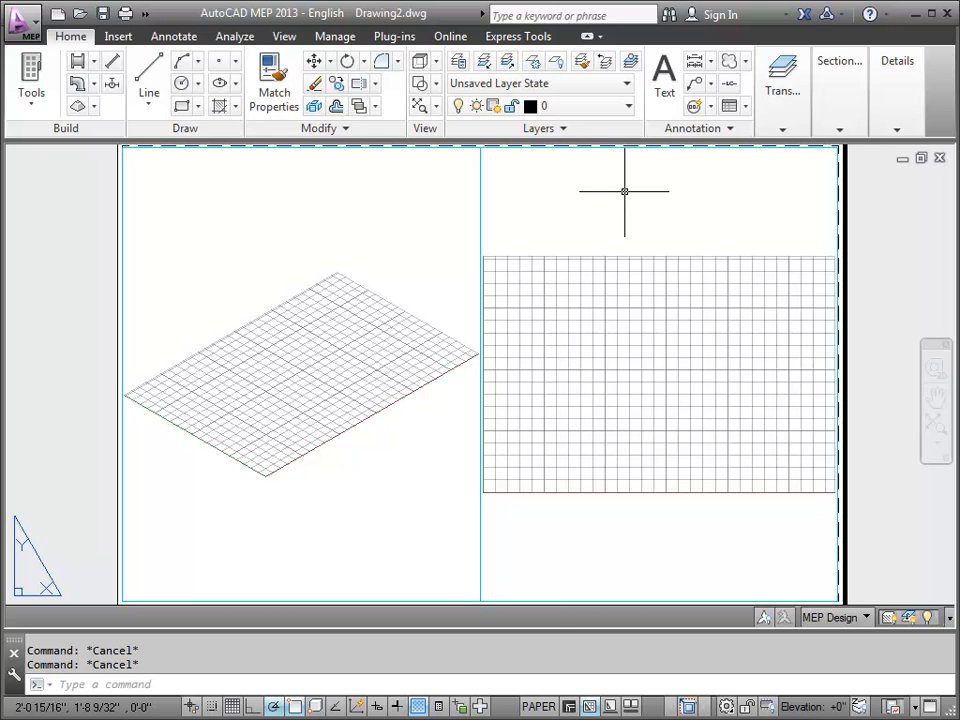
Step: Enter the layout's top-view viewport and leave it again, returning the drawing to full model space
double_click(624, 190)
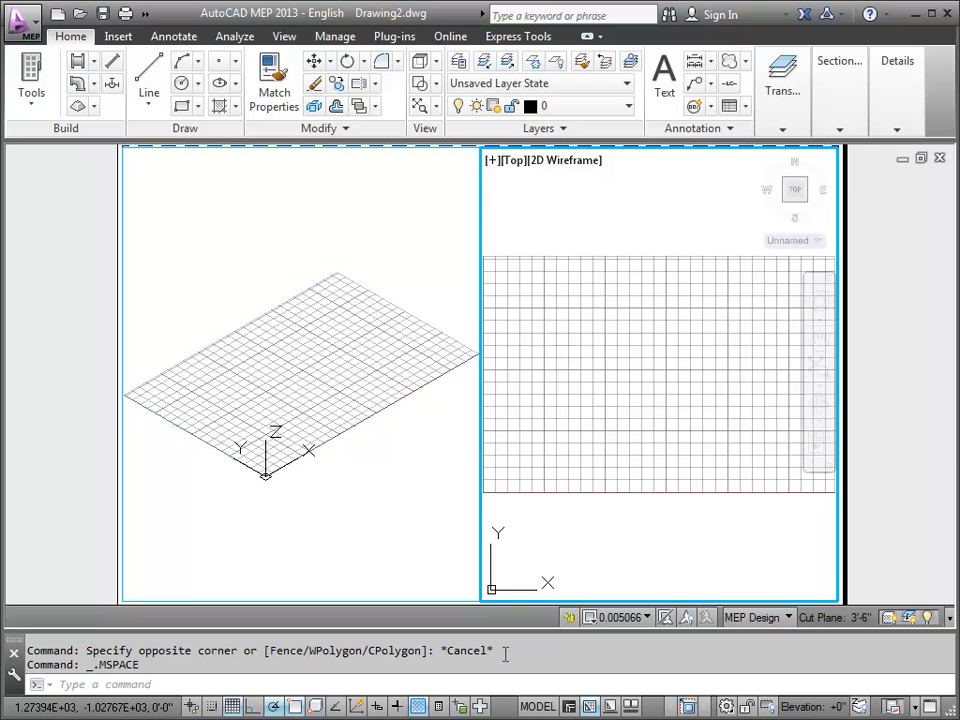
left_click(536, 707)
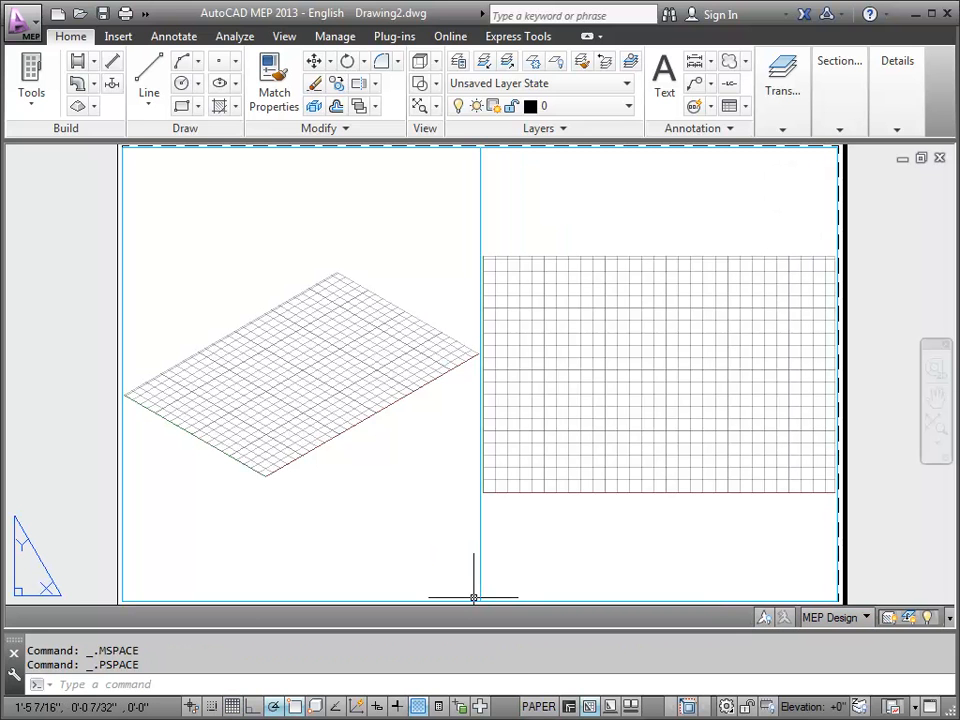
left_click(568, 707)
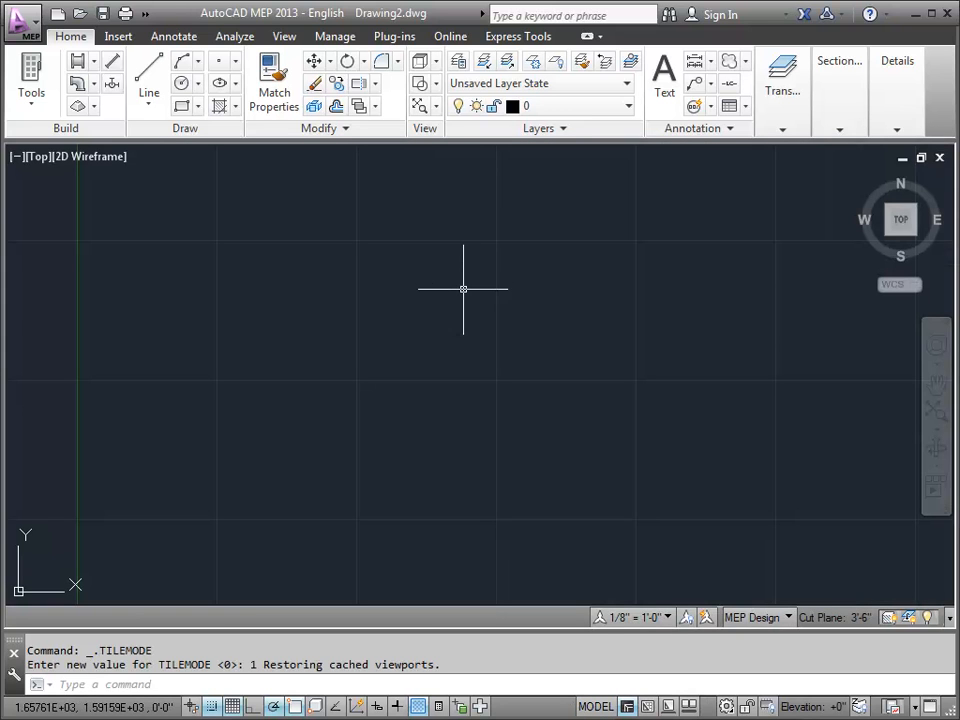